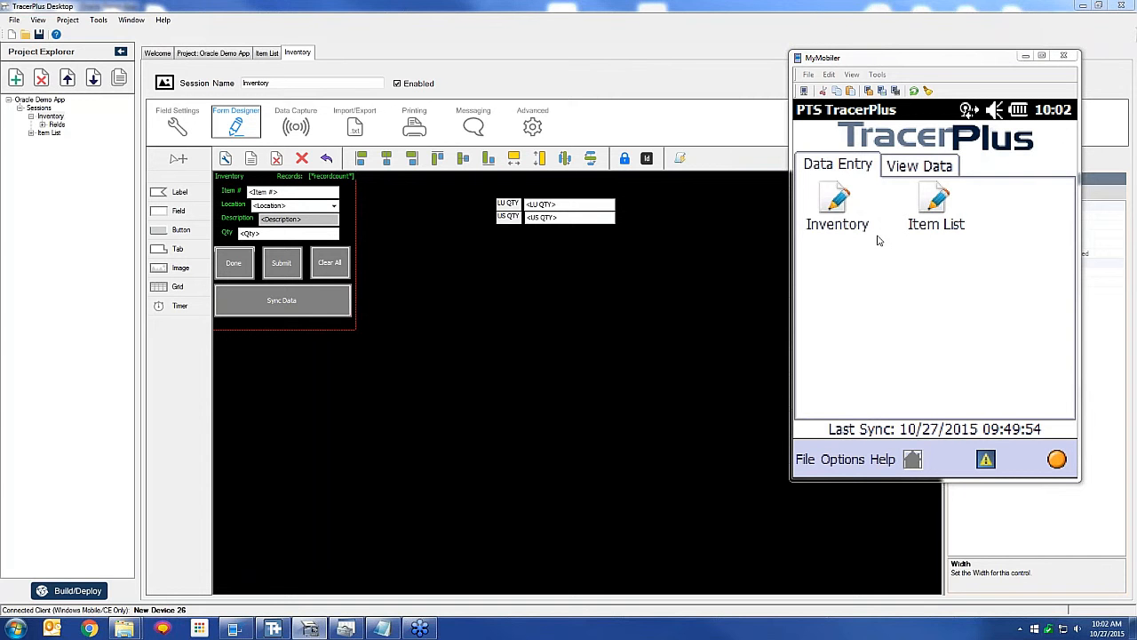
- Check item 123123's current quantity of 130 in the Item List table
{"action": "left_click", "coordinate": [924, 168]}
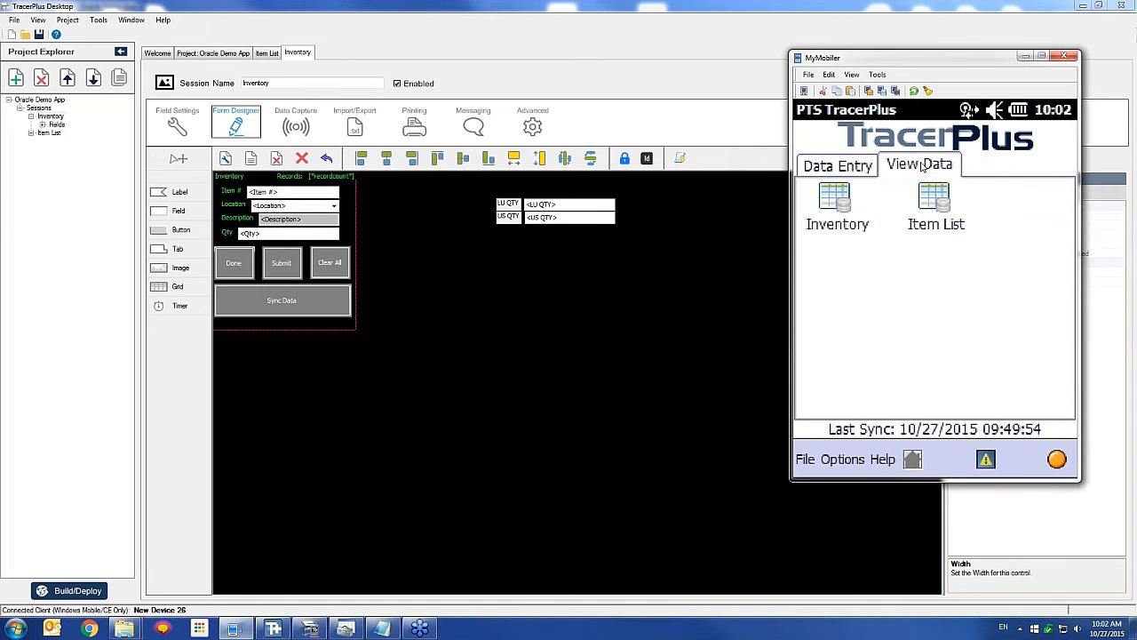
{"action": "left_click", "coordinate": [936, 206]}
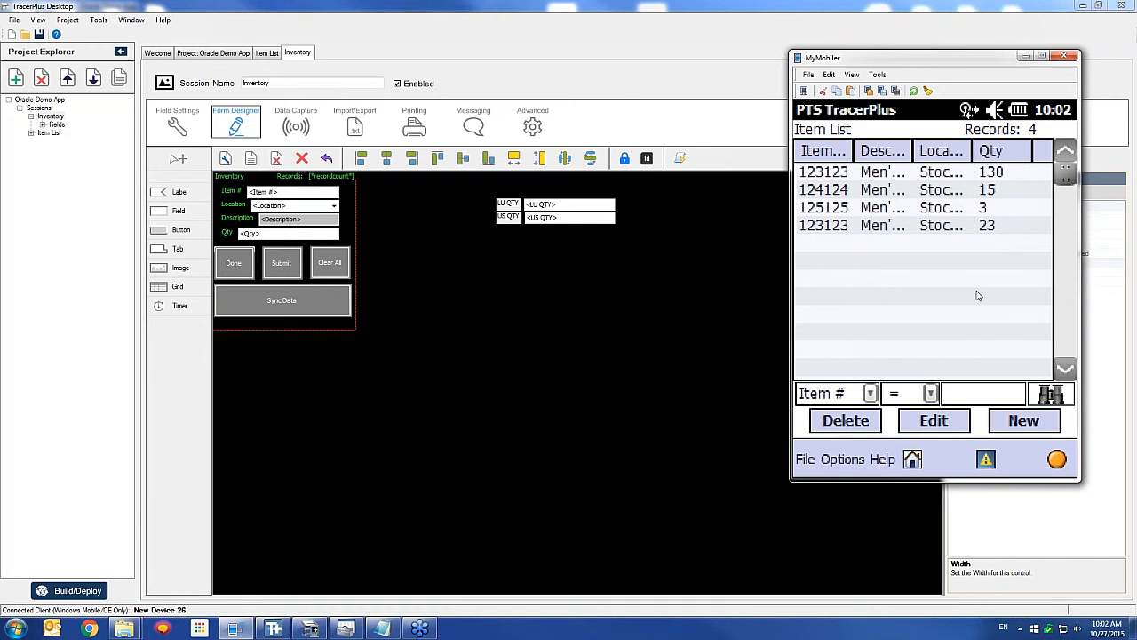
{"action": "left_click", "coordinate": [913, 458]}
- Submit an Inventory record for item 123123 in Stockroom 1 with quantity 45
{"action": "left_click", "coordinate": [848, 165]}
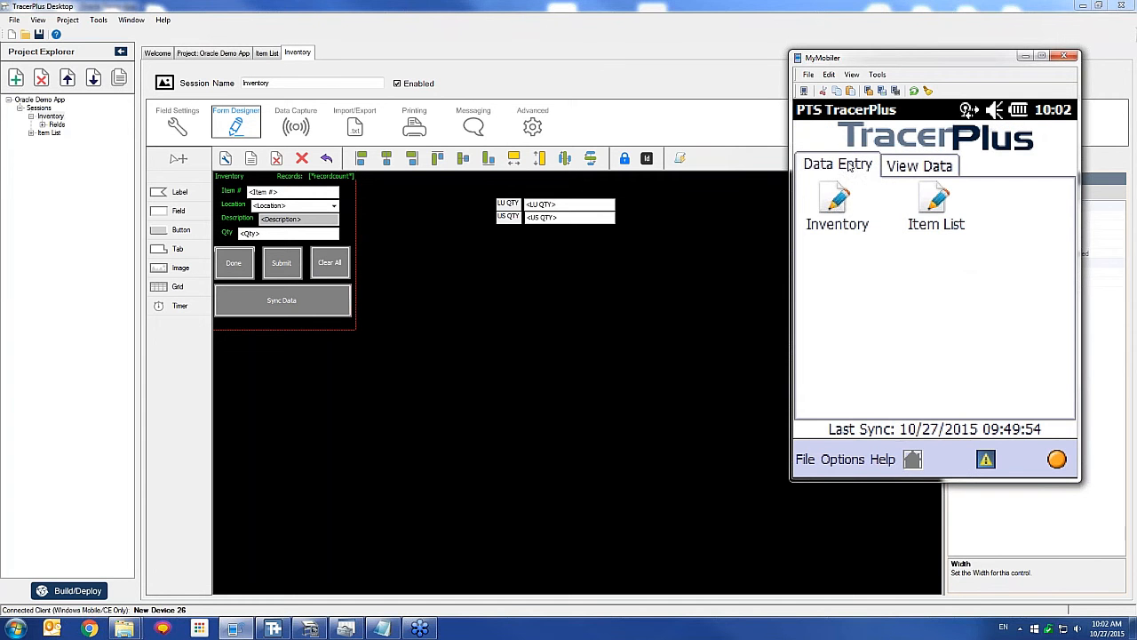
{"action": "left_click", "coordinate": [843, 204]}
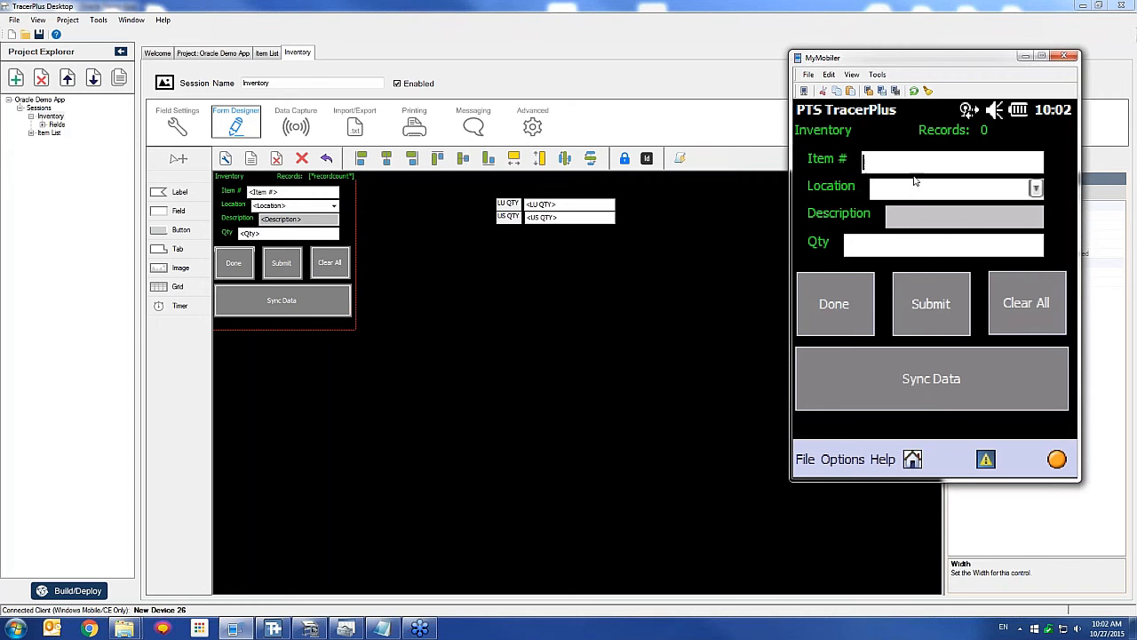
{"action": "type", "text": "123123"}
{"action": "left_click", "coordinate": [1036, 189]}
{"action": "left_click", "coordinate": [902, 210]}
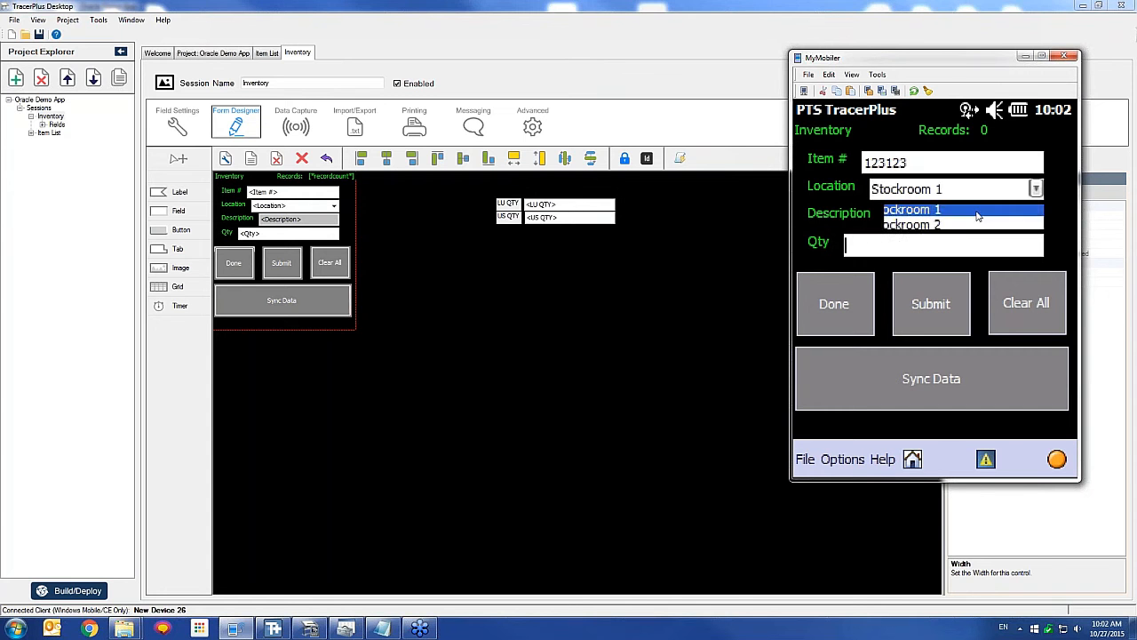
{"action": "left_click", "coordinate": [953, 169]}
{"action": "key", "text": "Tab"}
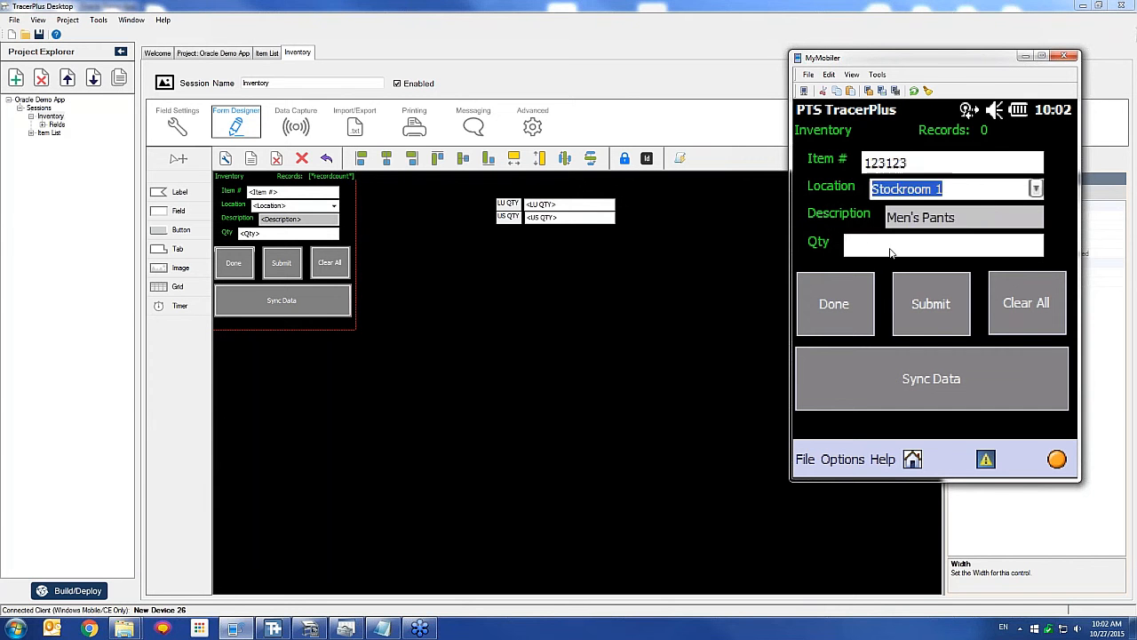
{"action": "left_click", "coordinate": [891, 248]}
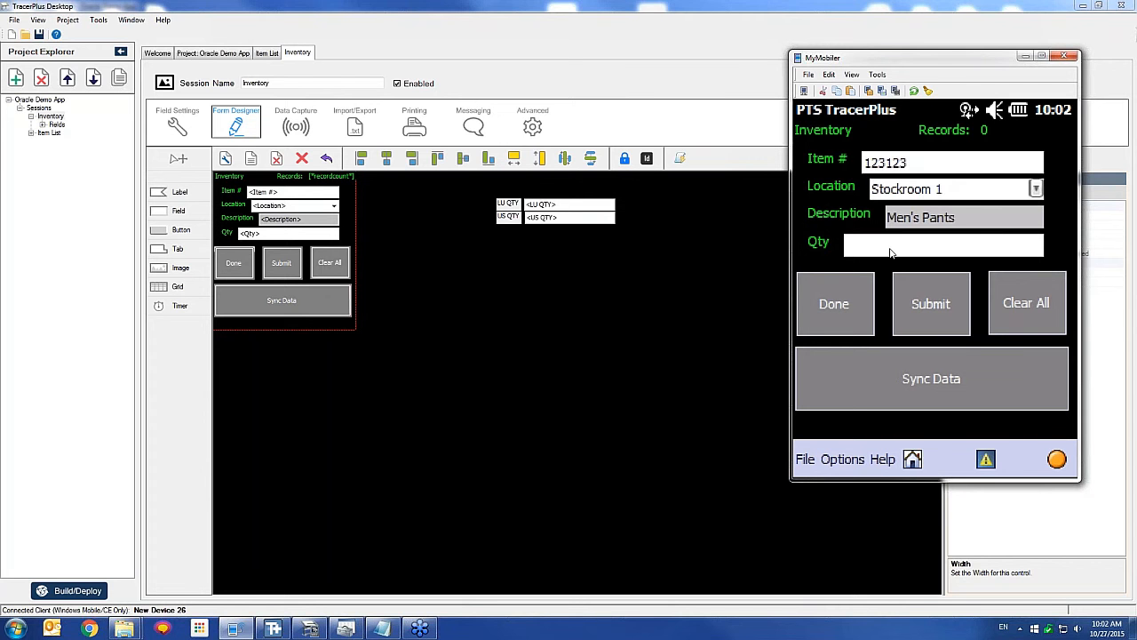
{"action": "type", "text": "45"}
{"action": "left_click", "coordinate": [934, 305]}
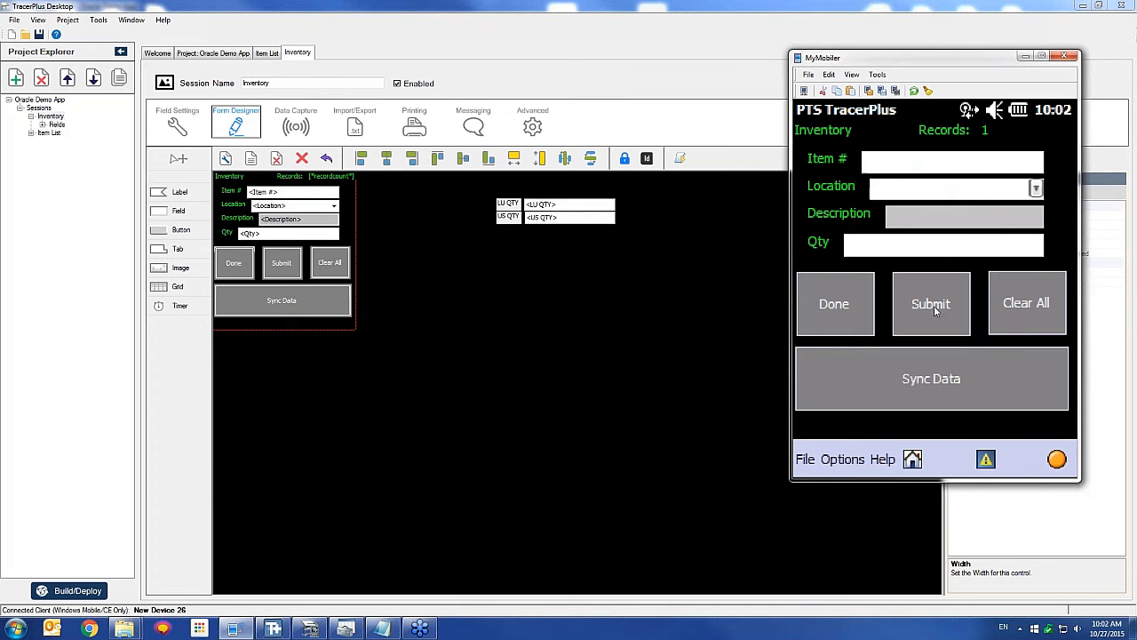
- Recheck the Item List to confirm item 123123 now totals 175
{"action": "left_click", "coordinate": [924, 460]}
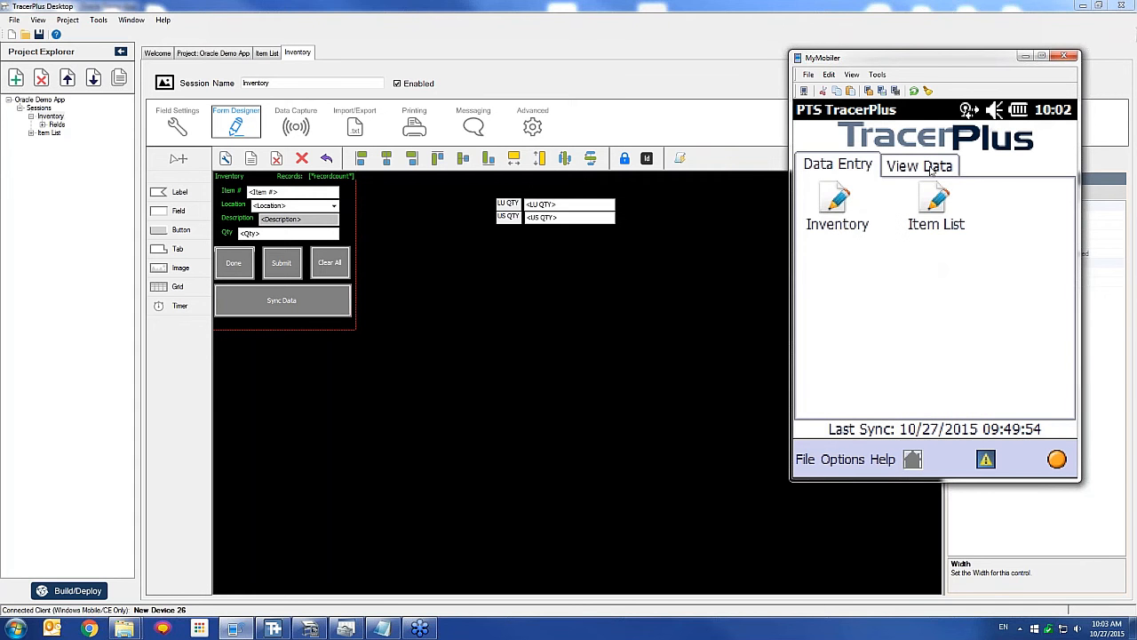
{"action": "left_click", "coordinate": [931, 169]}
{"action": "left_click", "coordinate": [940, 207]}
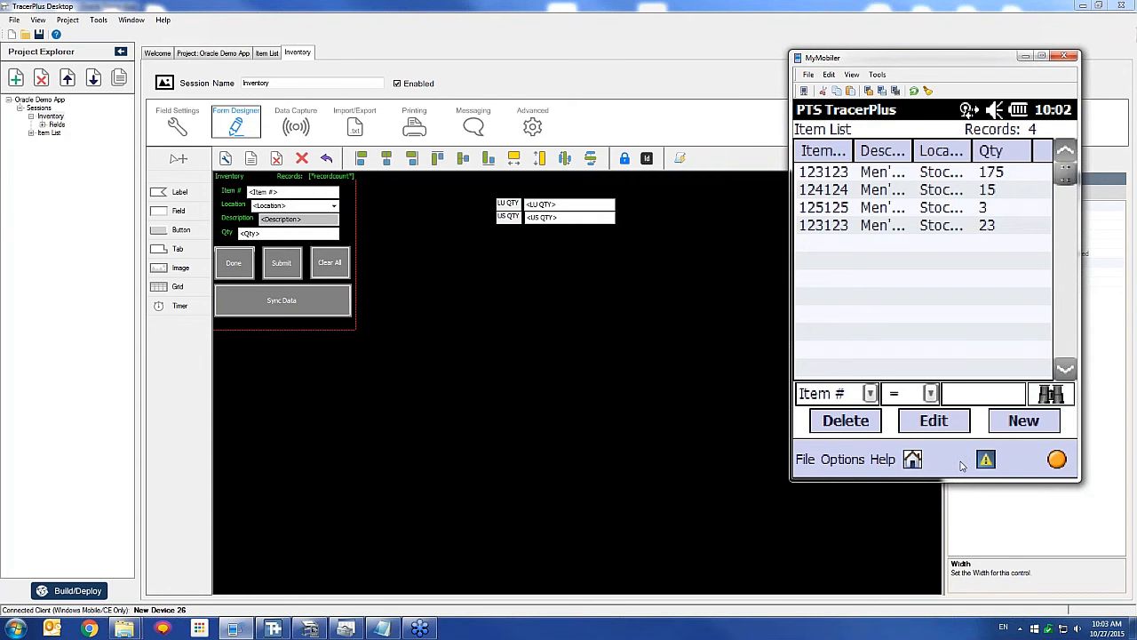
{"action": "left_click", "coordinate": [914, 460]}
{"action": "left_click", "coordinate": [851, 165]}
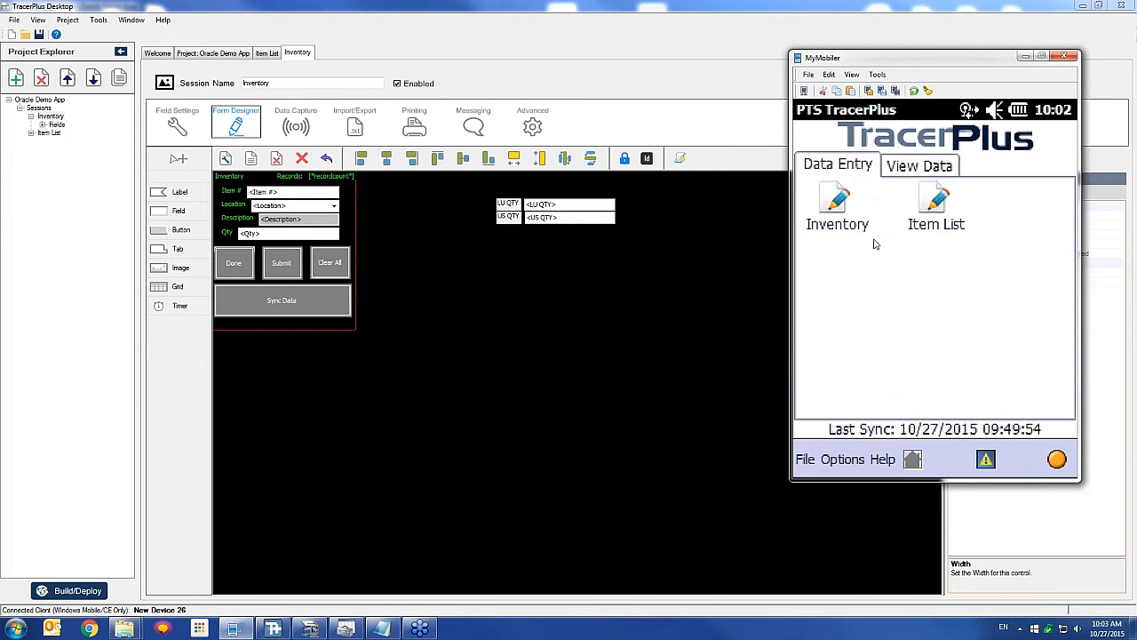
{"action": "left_click", "coordinate": [835, 203]}
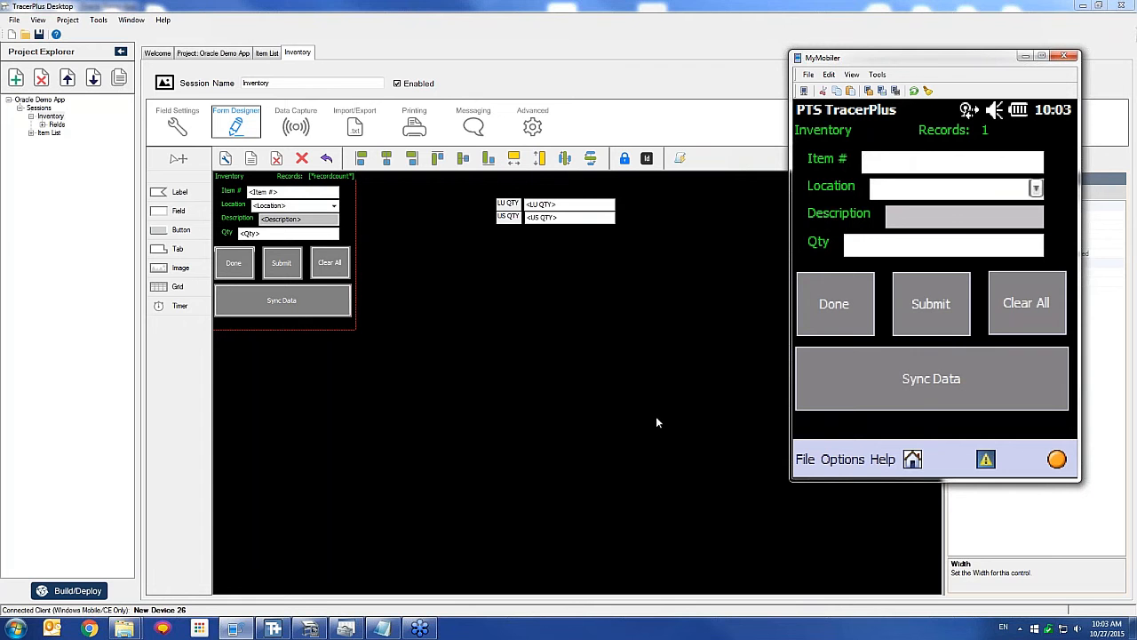
- Bring the ODBC Data Source Administrator forward and shift it to the right
{"action": "left_click", "coordinate": [354, 630]}
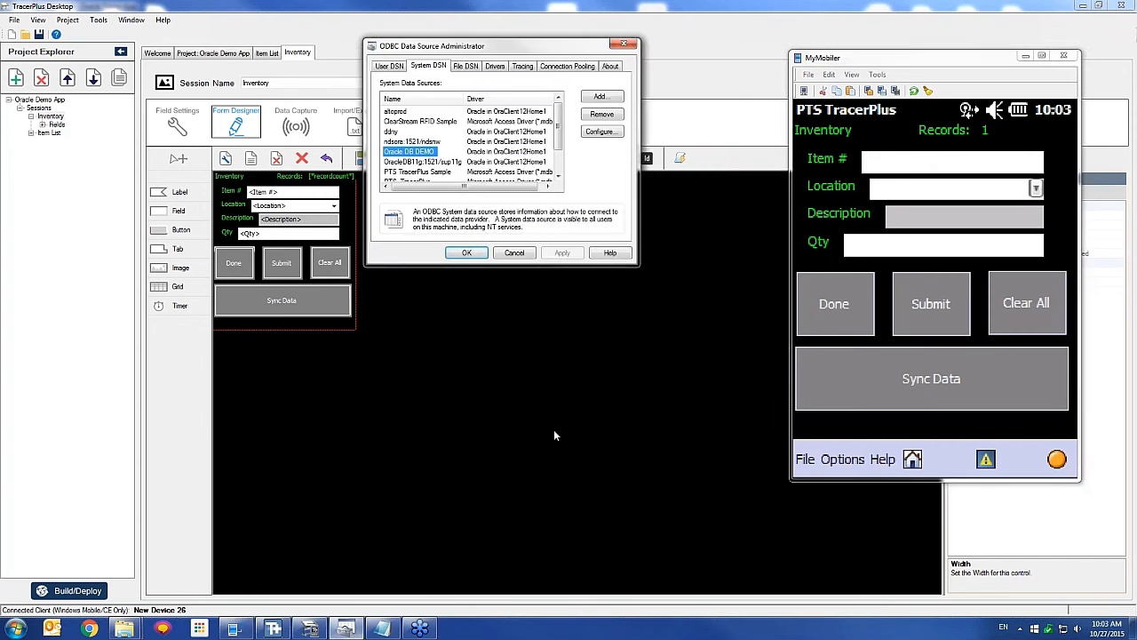
{"action": "left_click_drag", "start_coordinate": [477, 49], "coordinate": [567, 64]}
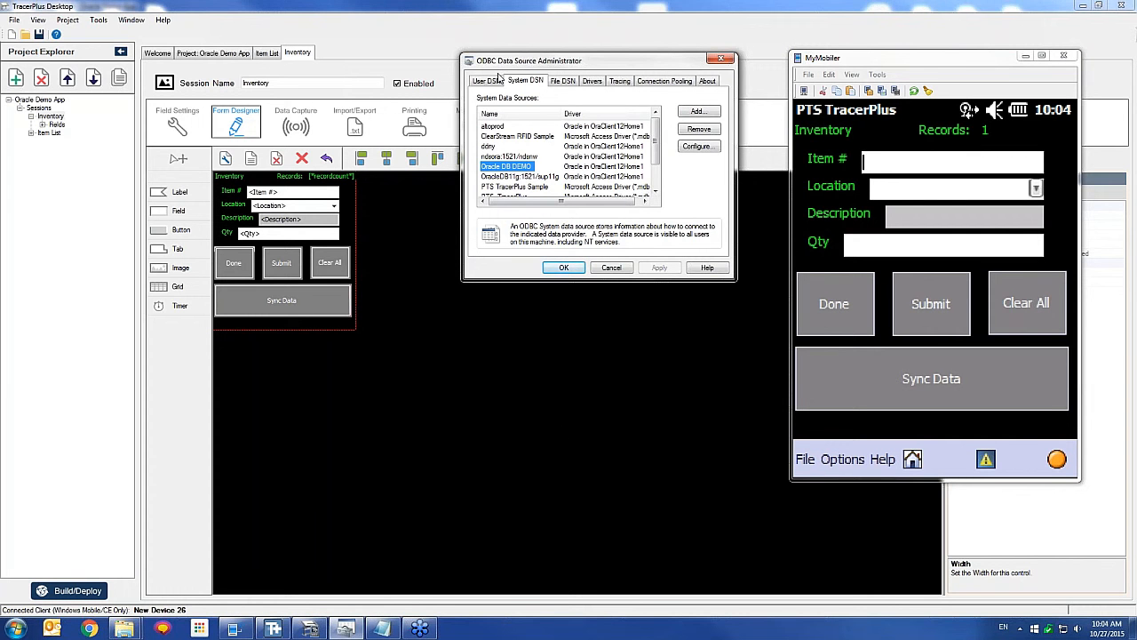
{"action": "left_click", "coordinate": [126, 627]}
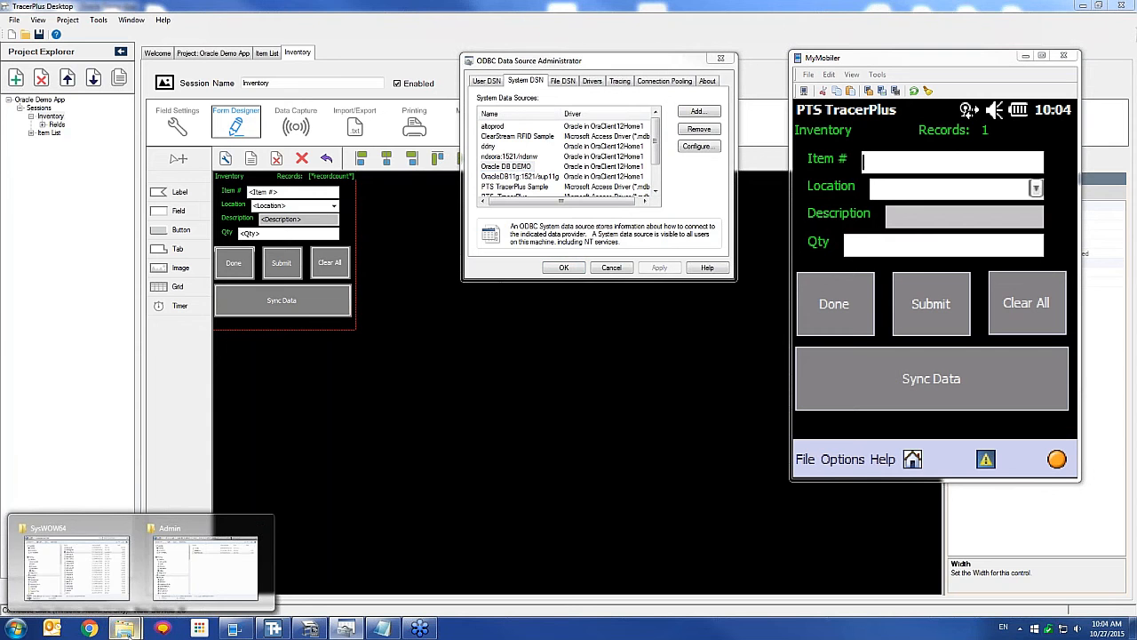
- Show the SysWOW64 folder with odbcad32.exe, then bring the ODBC administrator back in front
{"action": "left_click", "coordinate": [75, 562]}
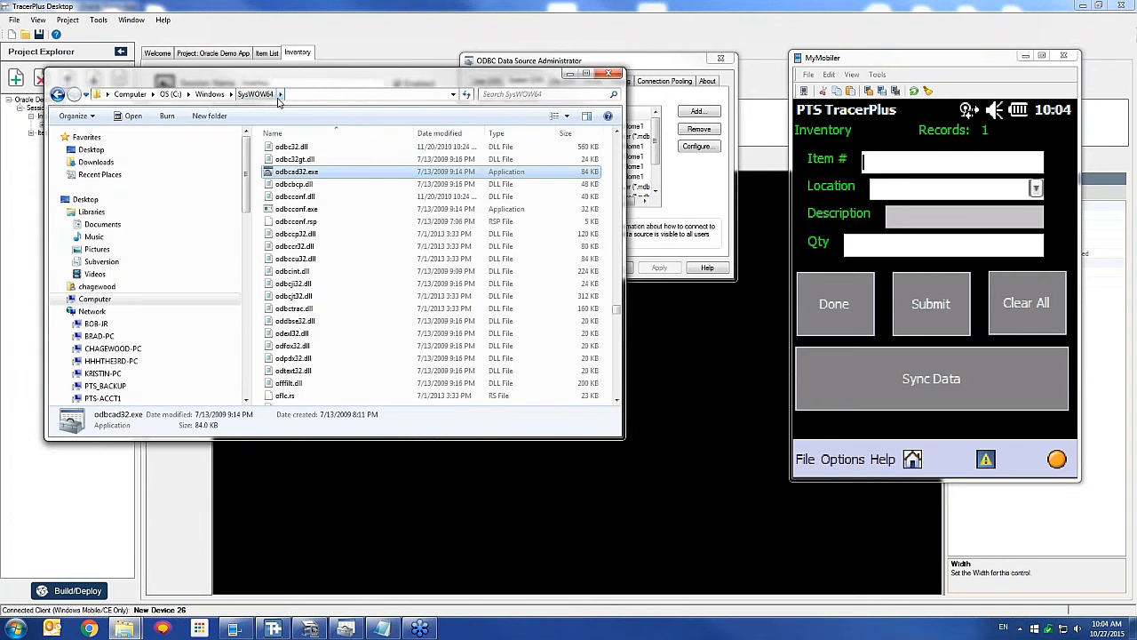
{"action": "left_click", "coordinate": [637, 64]}
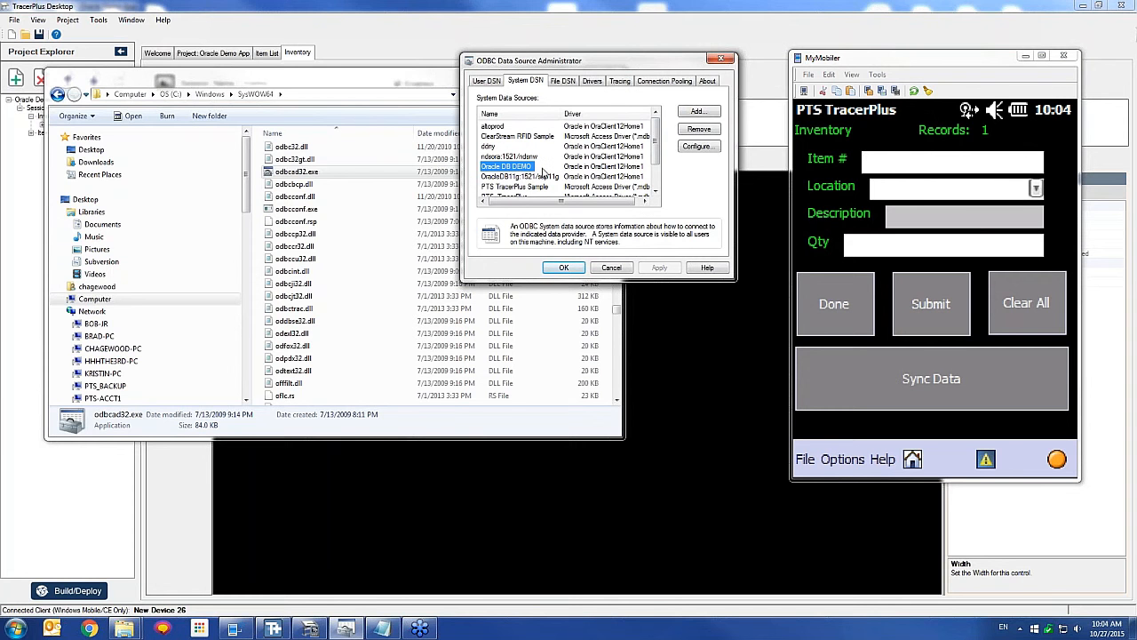
- Confirm Oracle DB DEMO uses TNS service ORCL, then show the Network\Admin folder with tnsnames.ora
{"action": "left_click", "coordinate": [698, 147]}
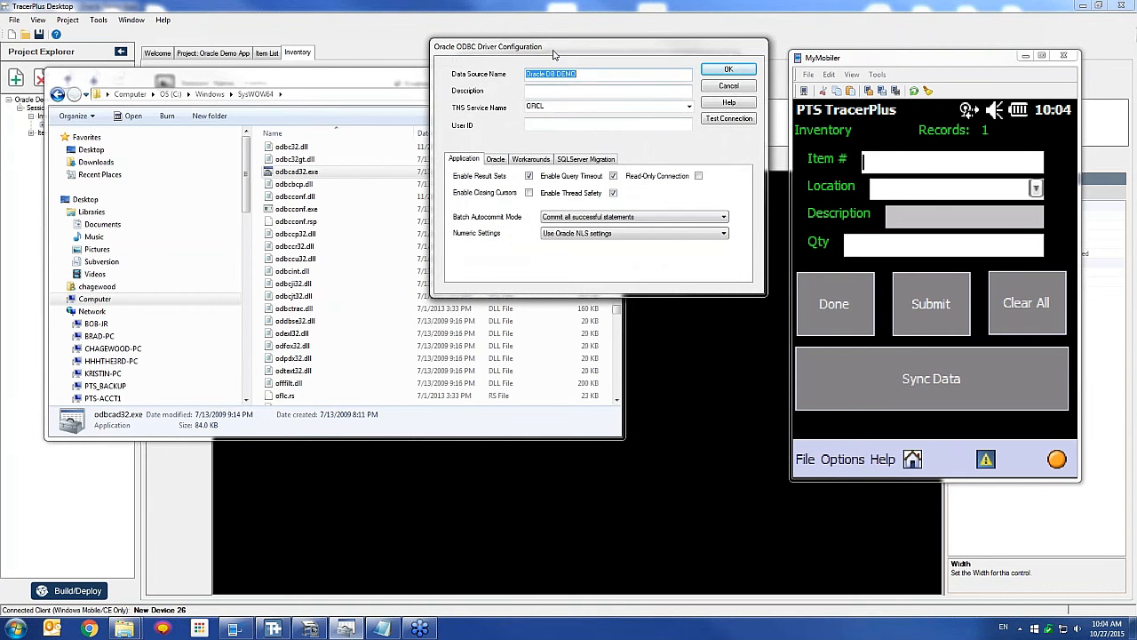
{"action": "left_click_drag", "start_coordinate": [552, 55], "coordinate": [555, 168]}
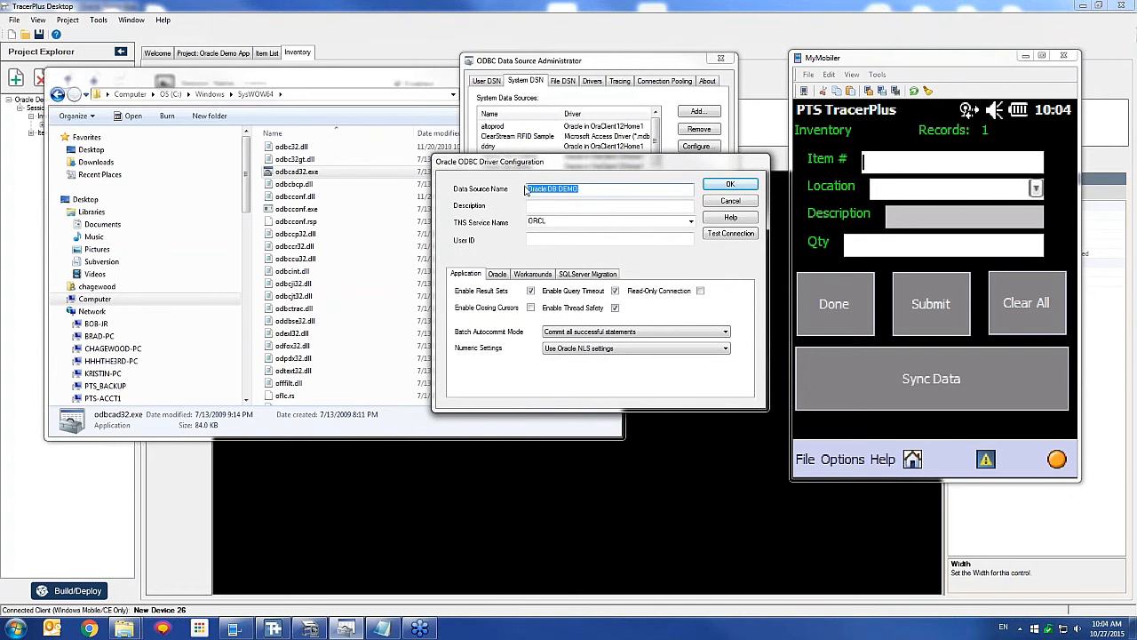
{"action": "left_click", "coordinate": [582, 188]}
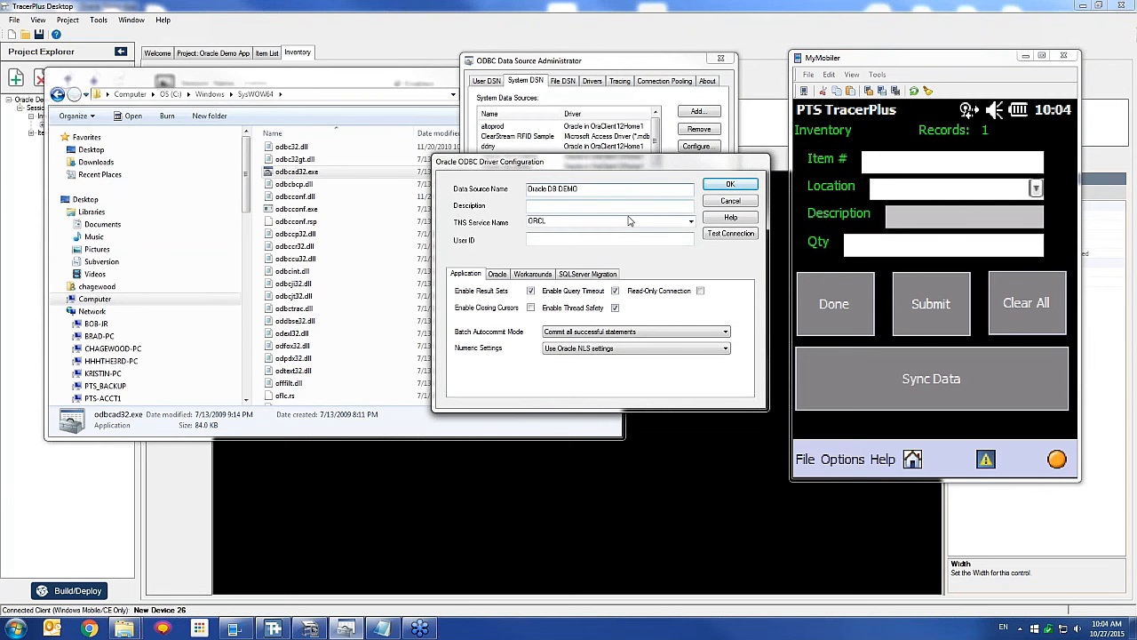
{"action": "left_click", "coordinate": [572, 211]}
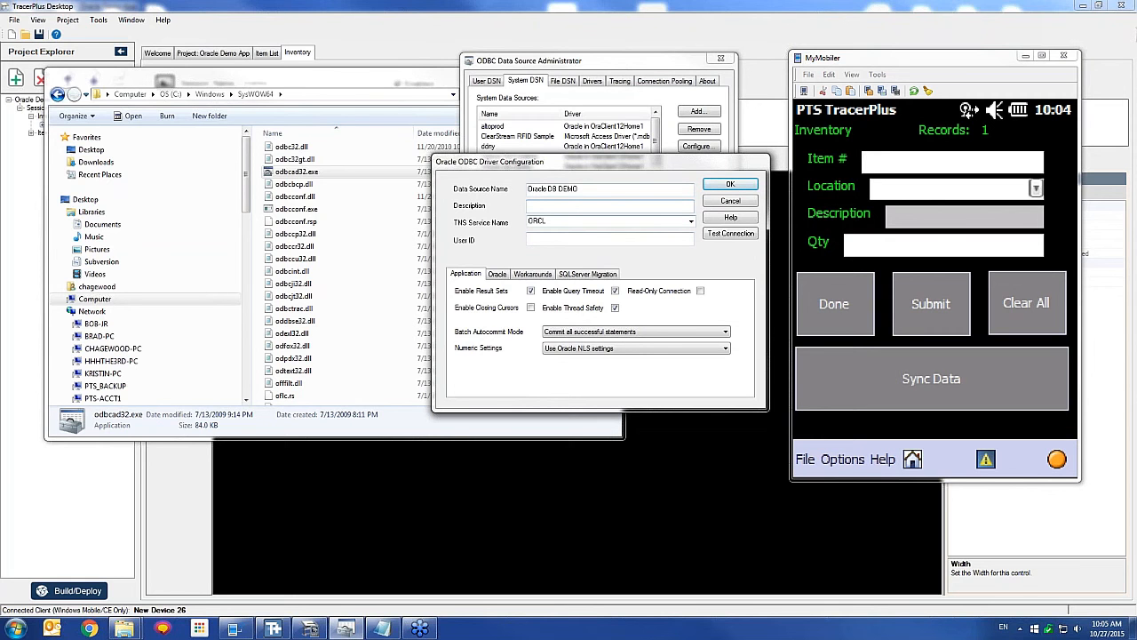
{"action": "left_click", "coordinate": [691, 221]}
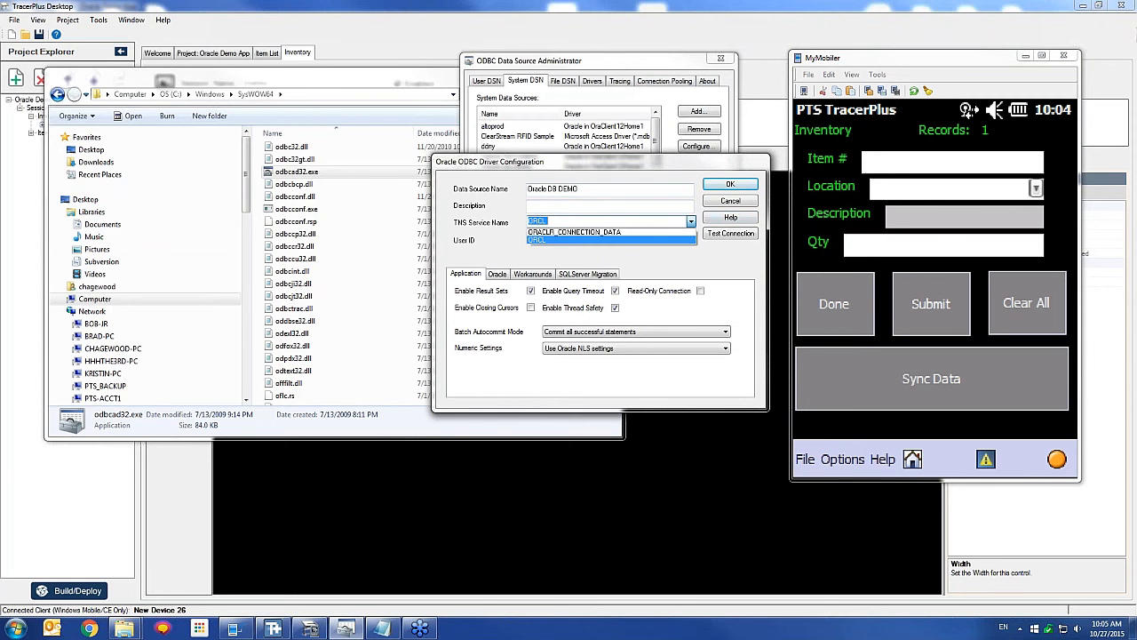
{"action": "left_click", "coordinate": [525, 245]}
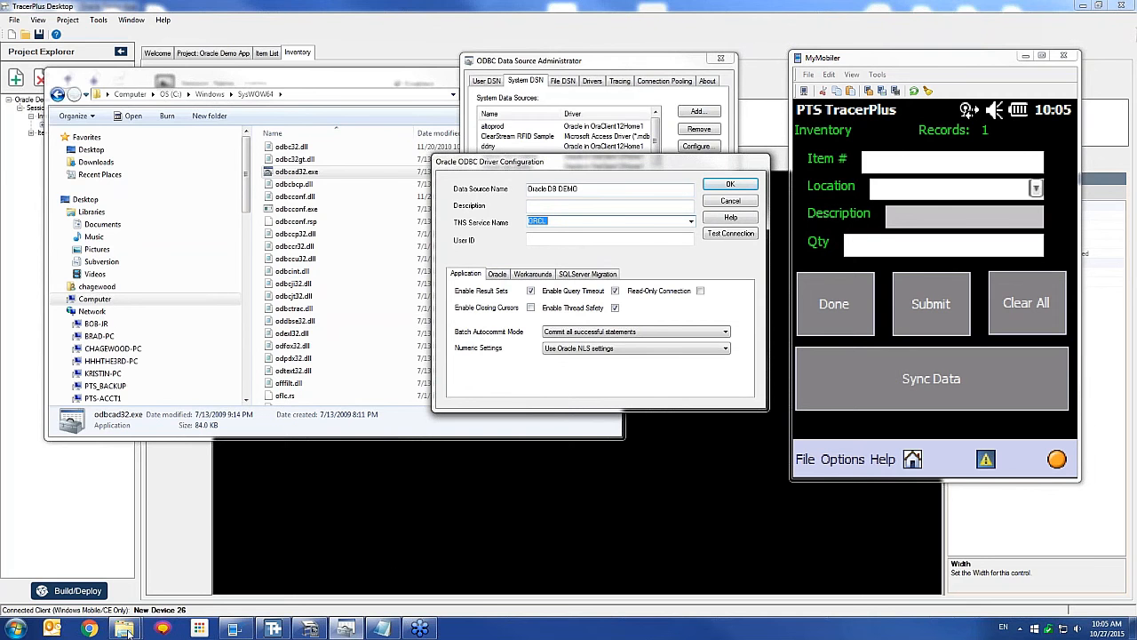
{"action": "mouse_move", "coordinate": [127, 631]}
{"action": "left_click", "coordinate": [208, 558]}
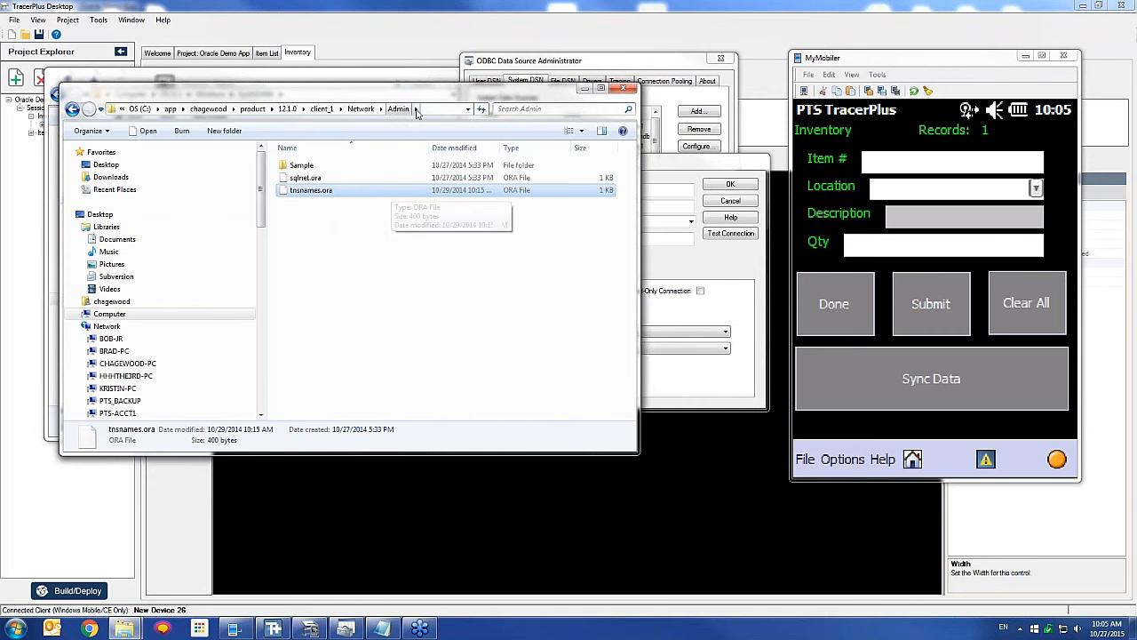
- Review tnsnames.ora's ORCL entry (port 1521, service orcl) in Notepad++, then close it
{"action": "right_click", "coordinate": [334, 198]}
{"action": "left_click", "coordinate": [347, 238]}
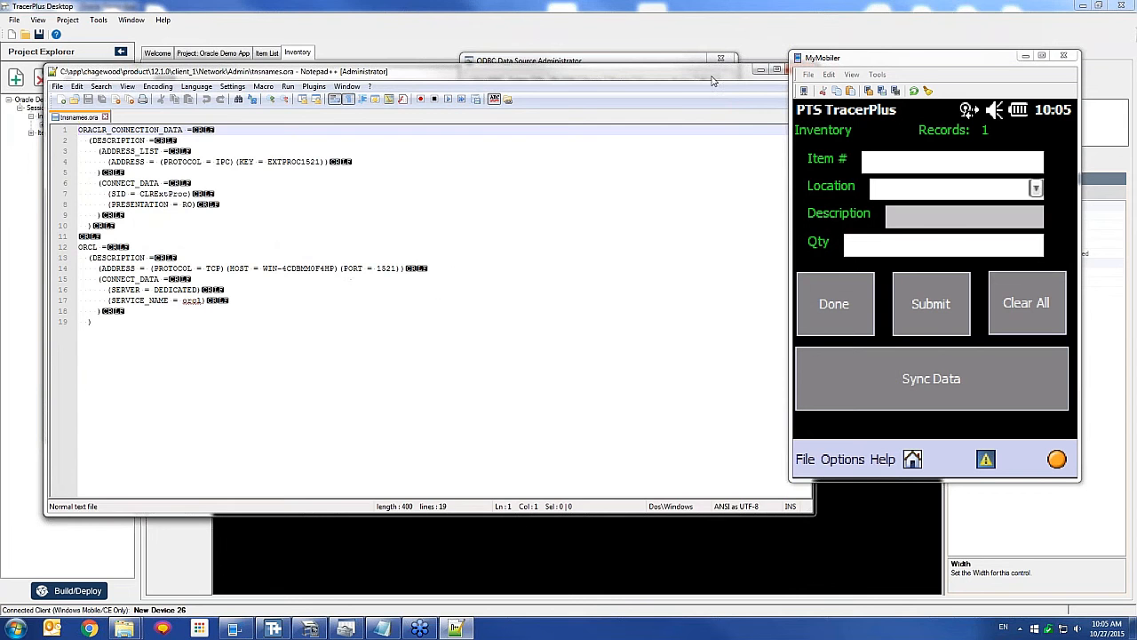
{"action": "left_click_drag", "start_coordinate": [715, 73], "coordinate": [677, 171]}
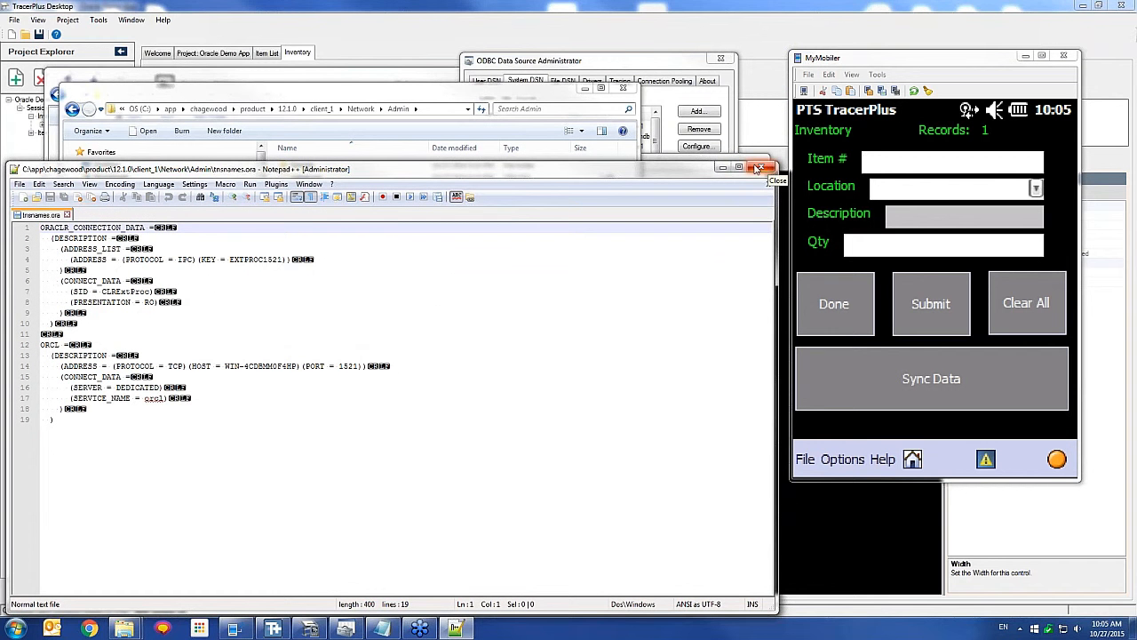
{"action": "left_click", "coordinate": [769, 169]}
{"action": "left_click", "coordinate": [329, 191]}
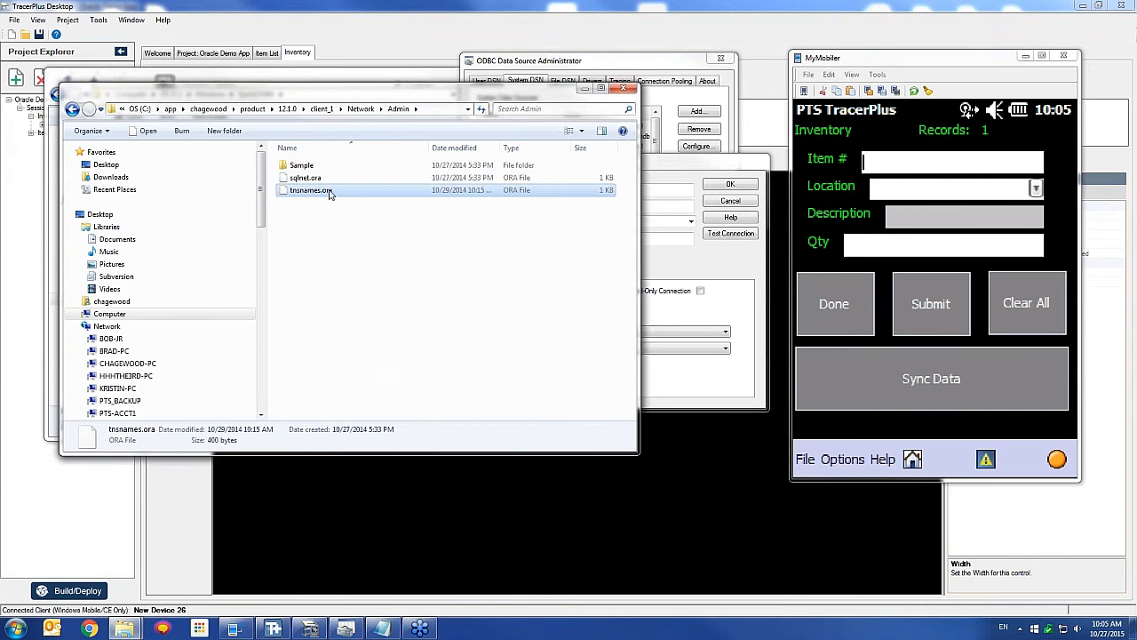
{"action": "left_click", "coordinate": [660, 163]}
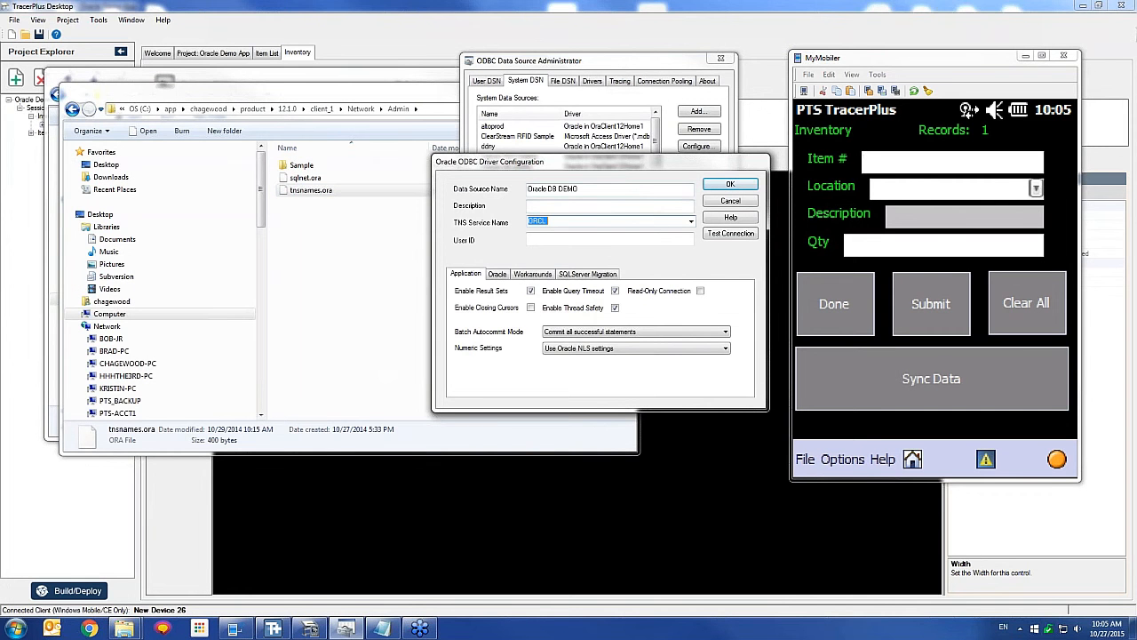
- Keep ORCL as the TNS service name and run Test Connection for Oracle DB DEMO
{"action": "left_click", "coordinate": [690, 221]}
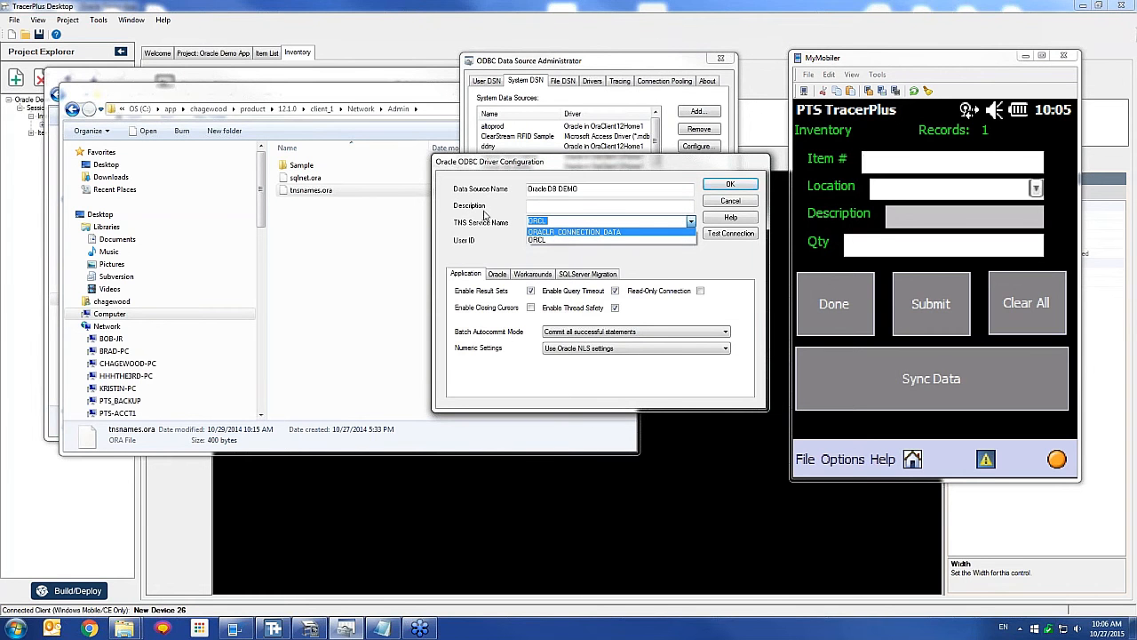
{"action": "left_click", "coordinate": [487, 222]}
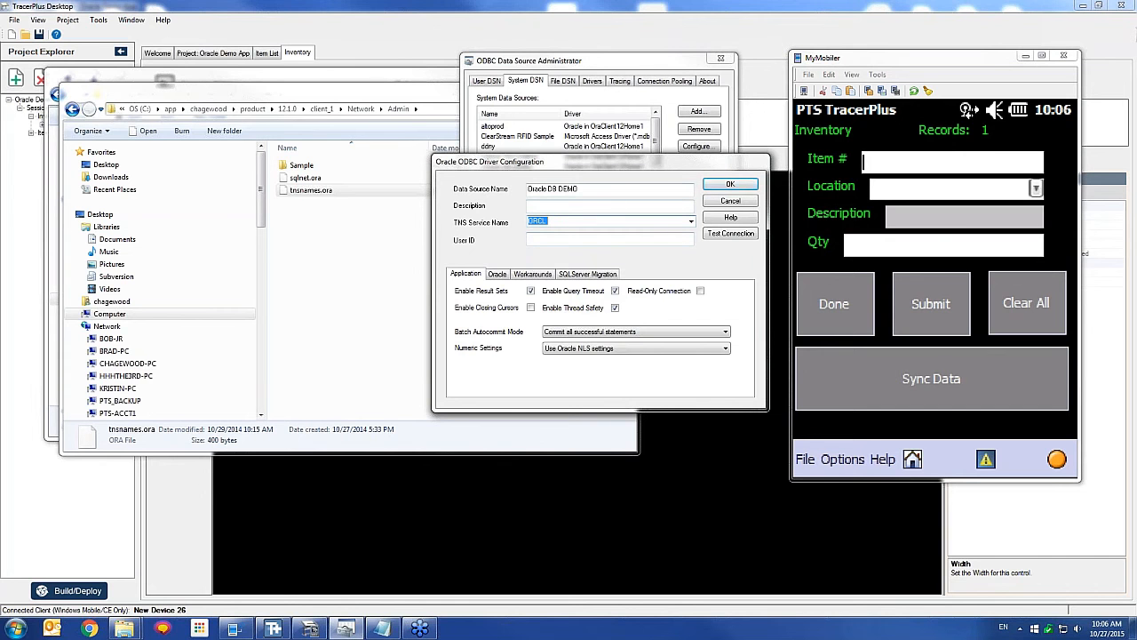
{"action": "left_click", "coordinate": [533, 240]}
{"action": "left_click", "coordinate": [528, 238]}
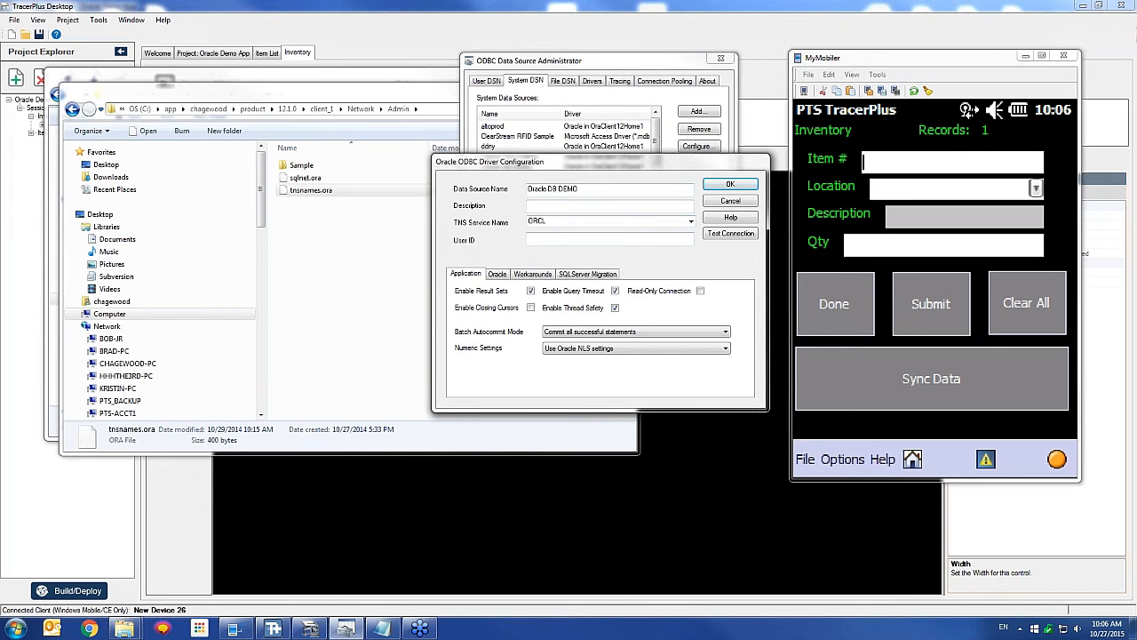
{"action": "left_click", "coordinate": [726, 234]}
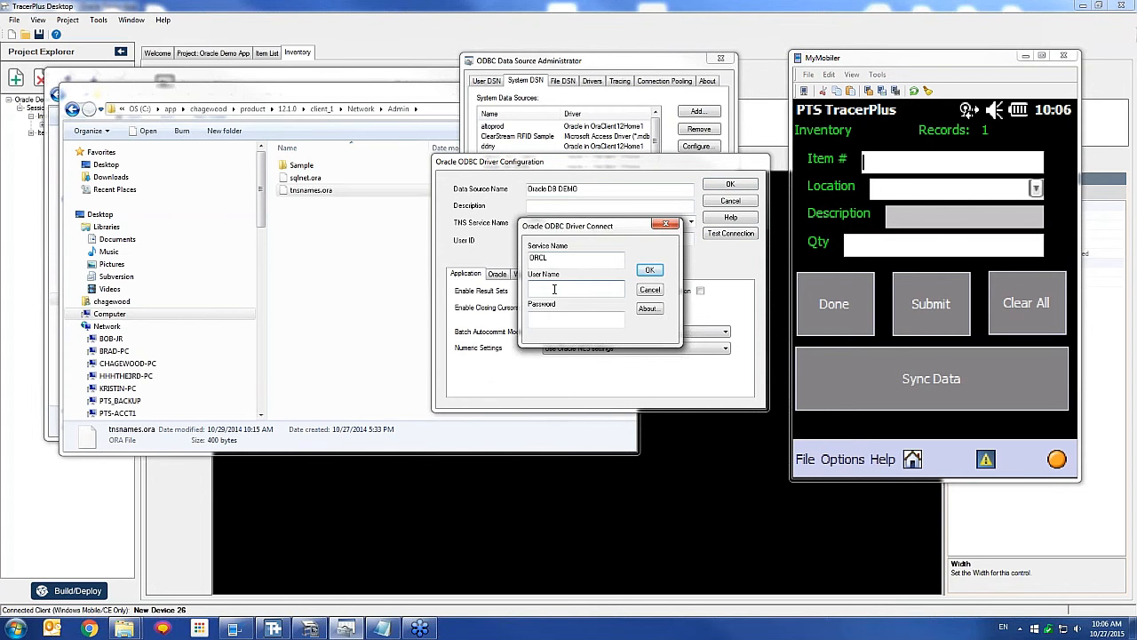
- Log in with the Oracle user name and password, confirm success, and save the data source
{"action": "type", "text": "CHAGEWOOD"}
{"action": "key", "text": "Tab"}
{"action": "type", "text": "•••••••••"}
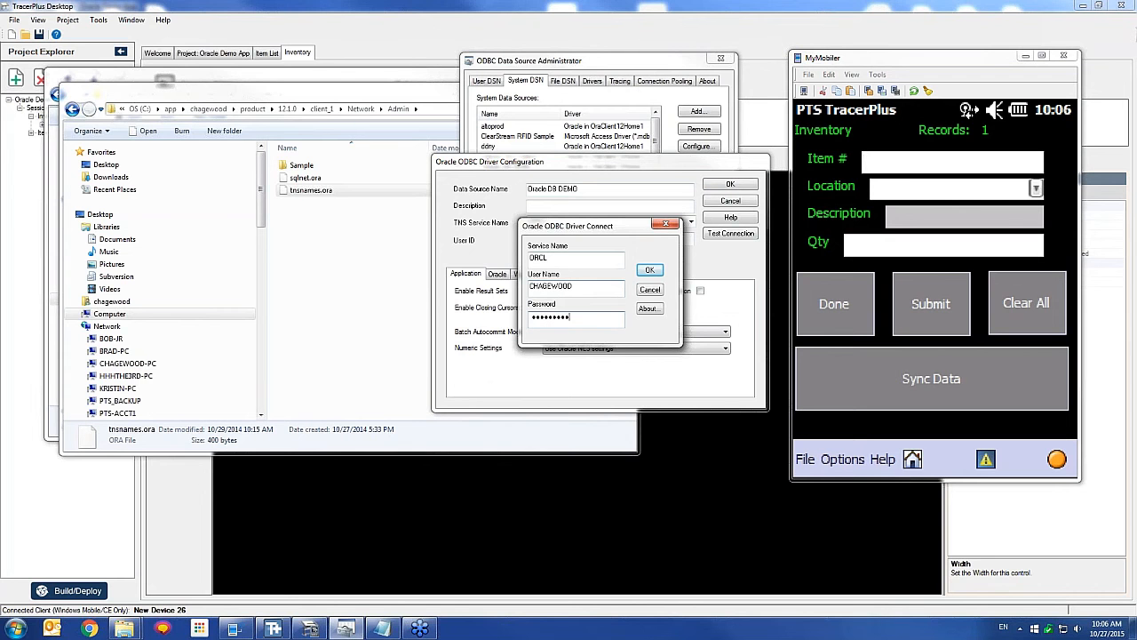
{"action": "left_click", "coordinate": [649, 269]}
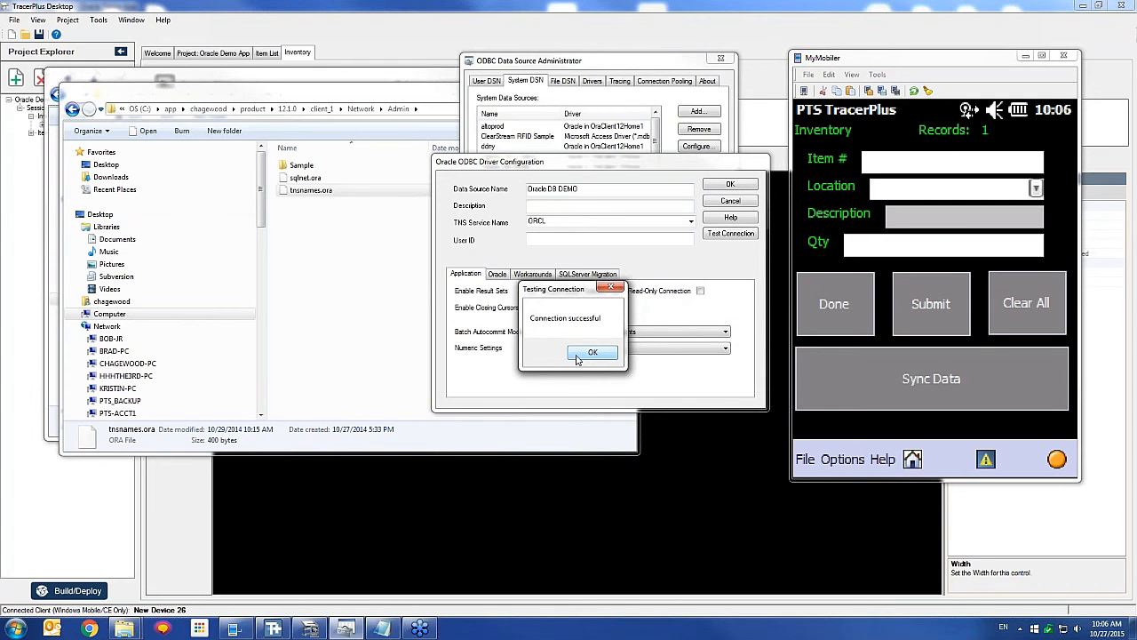
{"action": "left_click", "coordinate": [589, 353]}
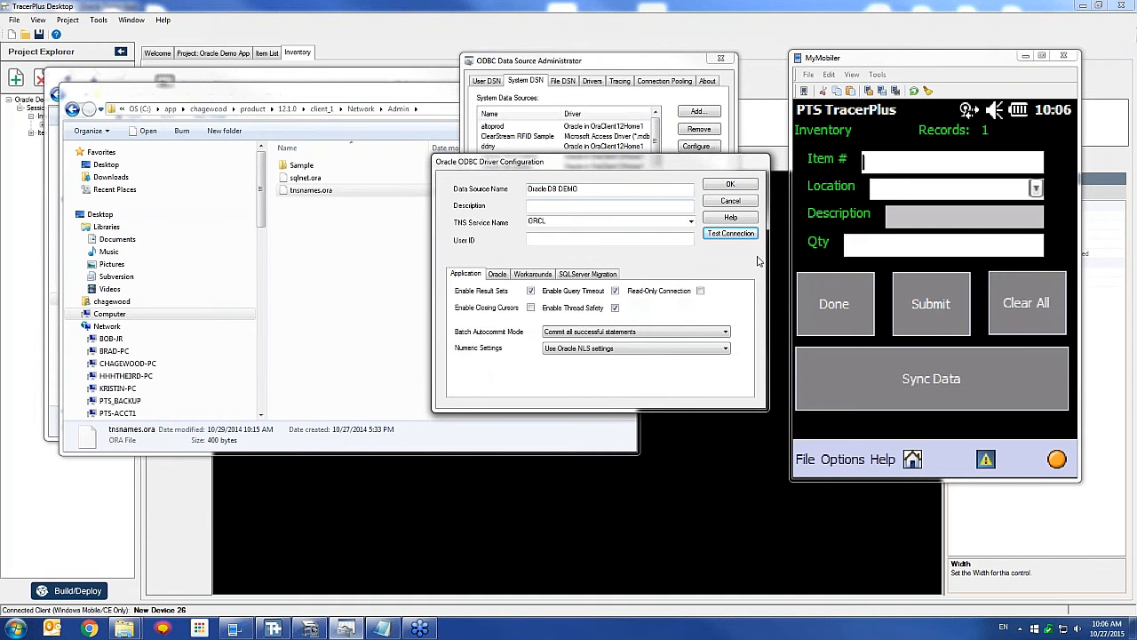
{"action": "left_click", "coordinate": [727, 185]}
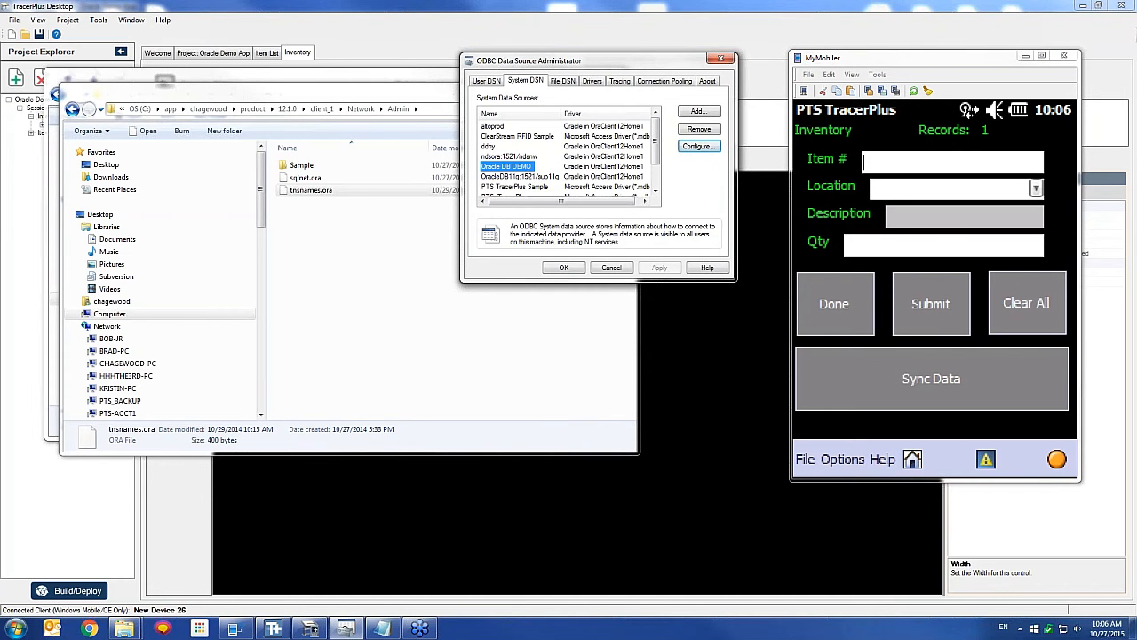
- Review the Sync Transactions process mapping Inventory fields to Oracle DB DEMO, with MyMobiler minimized
{"action": "left_click", "coordinate": [273, 629]}
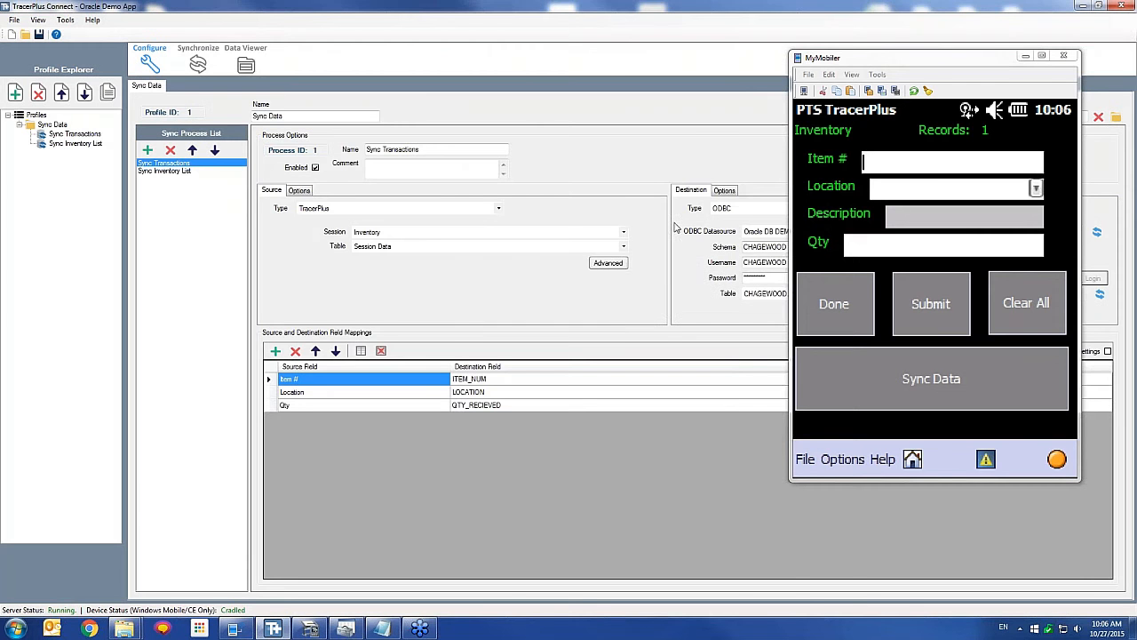
{"action": "left_click", "coordinate": [1025, 59]}
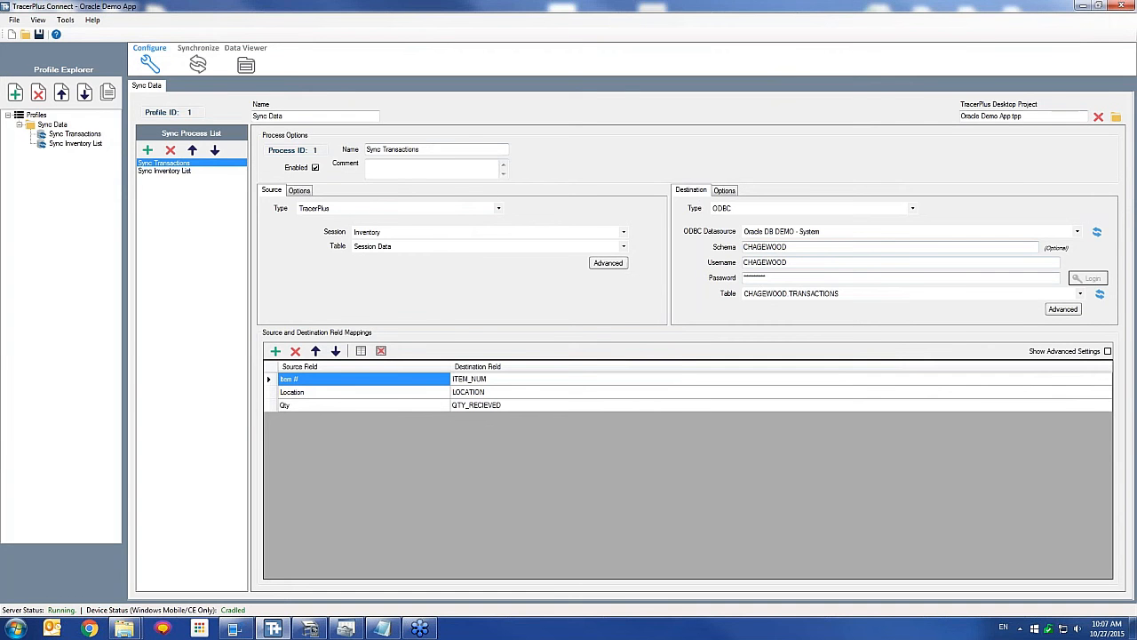
{"action": "left_click", "coordinate": [310, 630]}
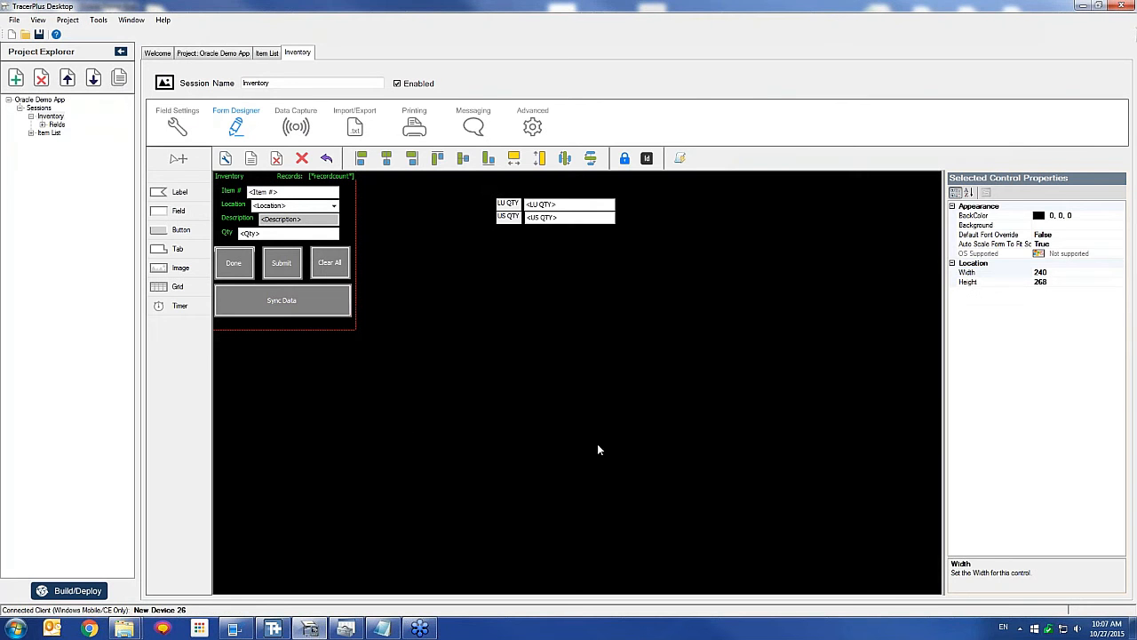
- Re-enter the Sync Transactions destination password and keep TRANSACTIONS as the target table
{"action": "left_click", "coordinate": [273, 630]}
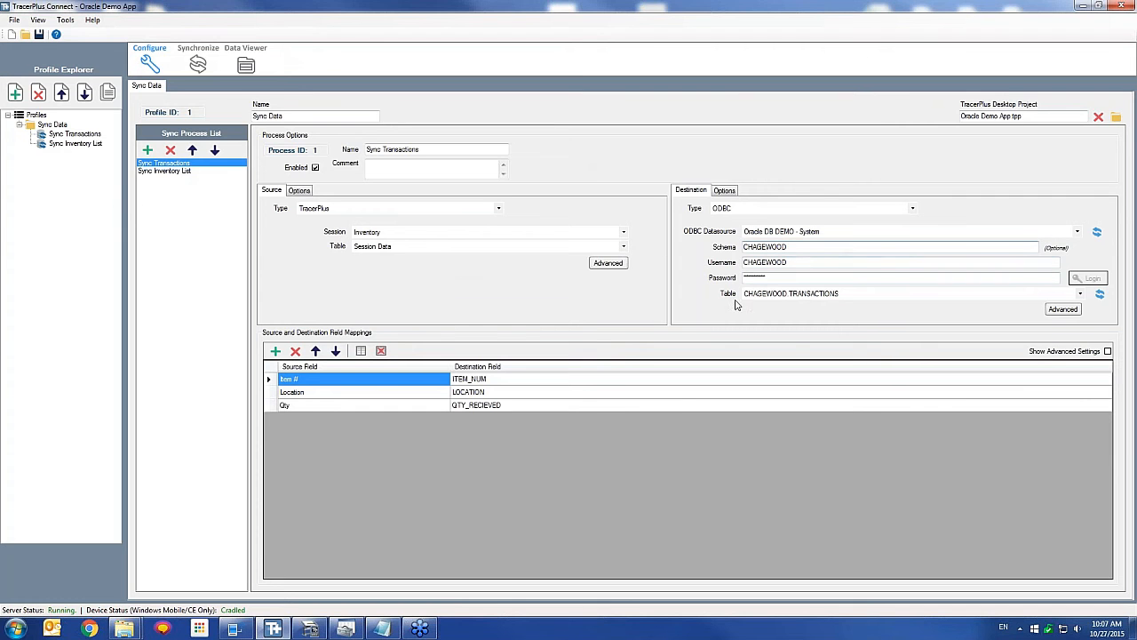
{"action": "left_click", "coordinate": [799, 277]}
{"action": "type", "text": "********"}
{"action": "left_click", "coordinate": [1083, 295]}
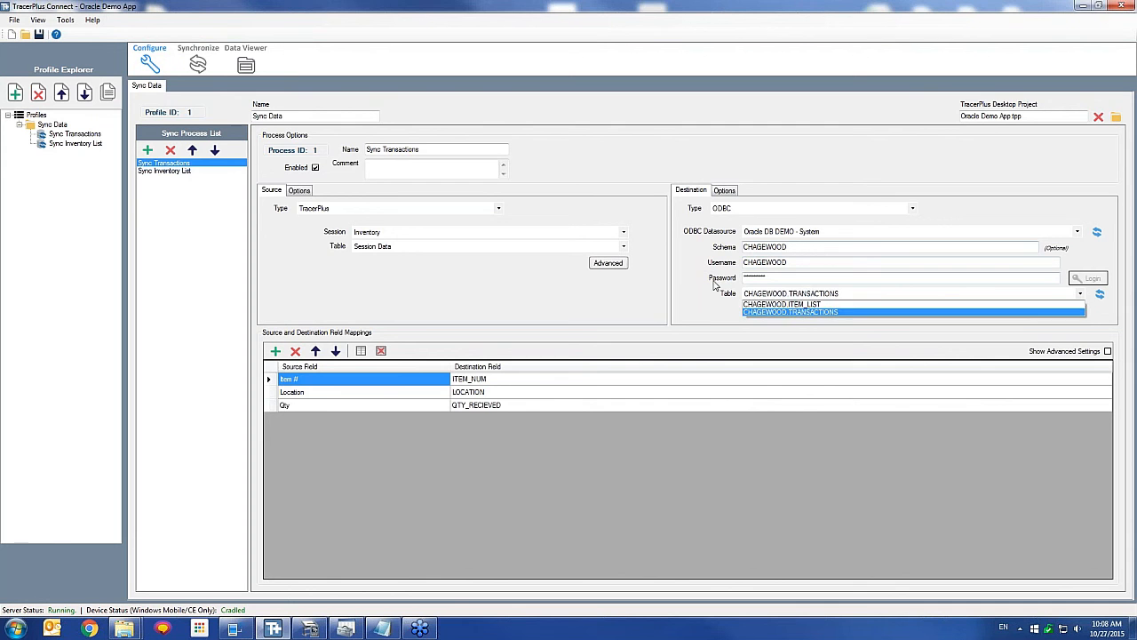
{"action": "left_click", "coordinate": [670, 307]}
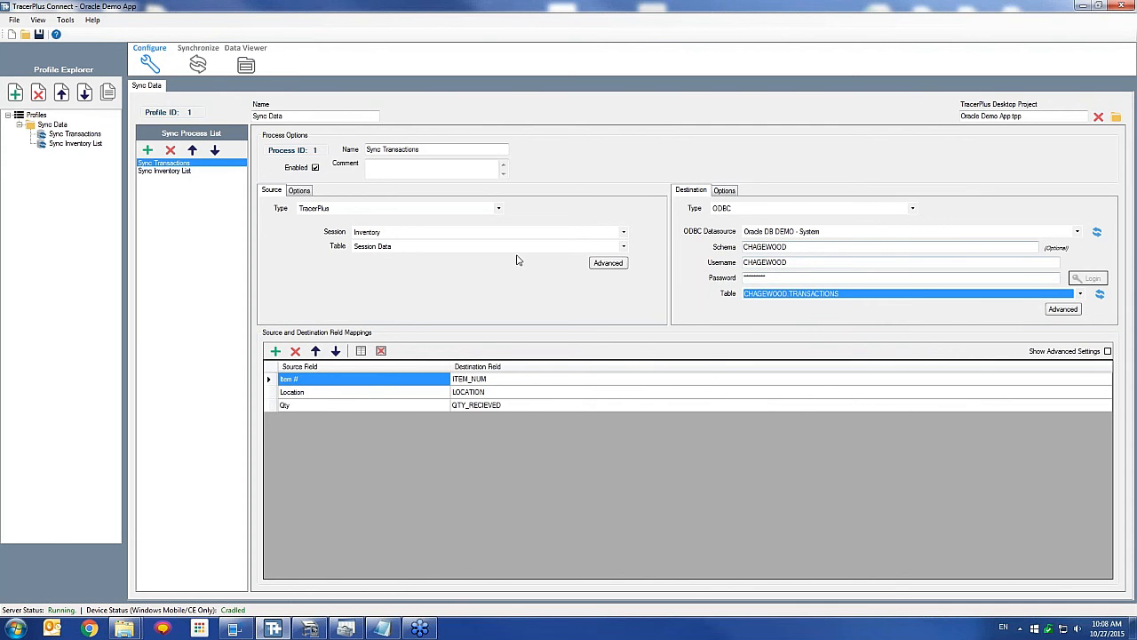
- Create a new sync profile named 'Sync Data To the device'
{"action": "left_click", "coordinate": [16, 94]}
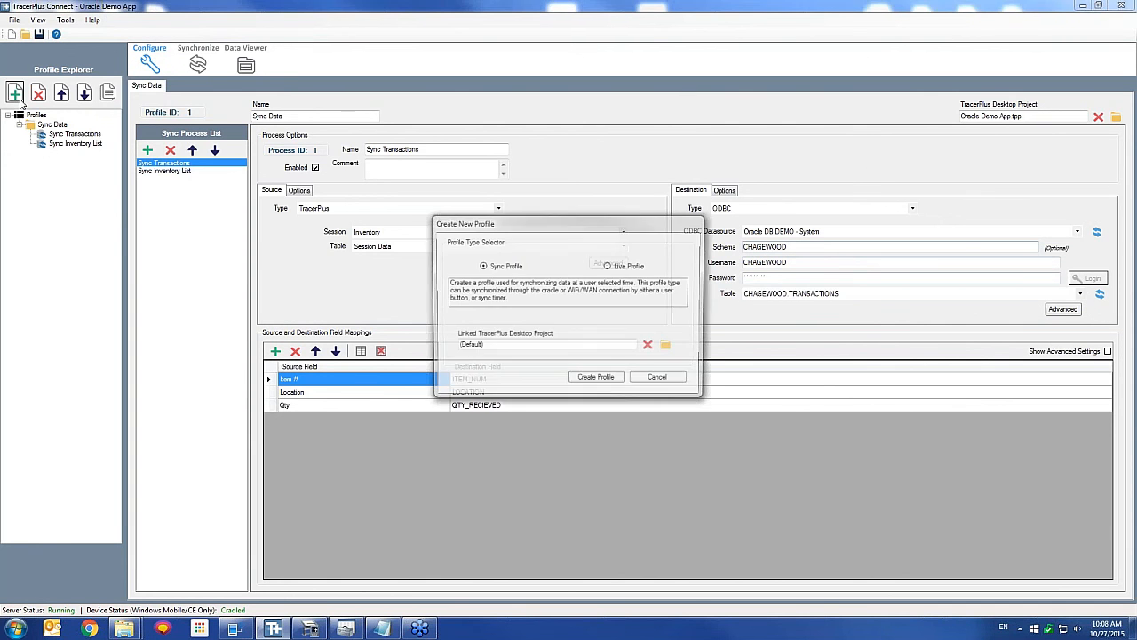
{"action": "left_click", "coordinate": [597, 379]}
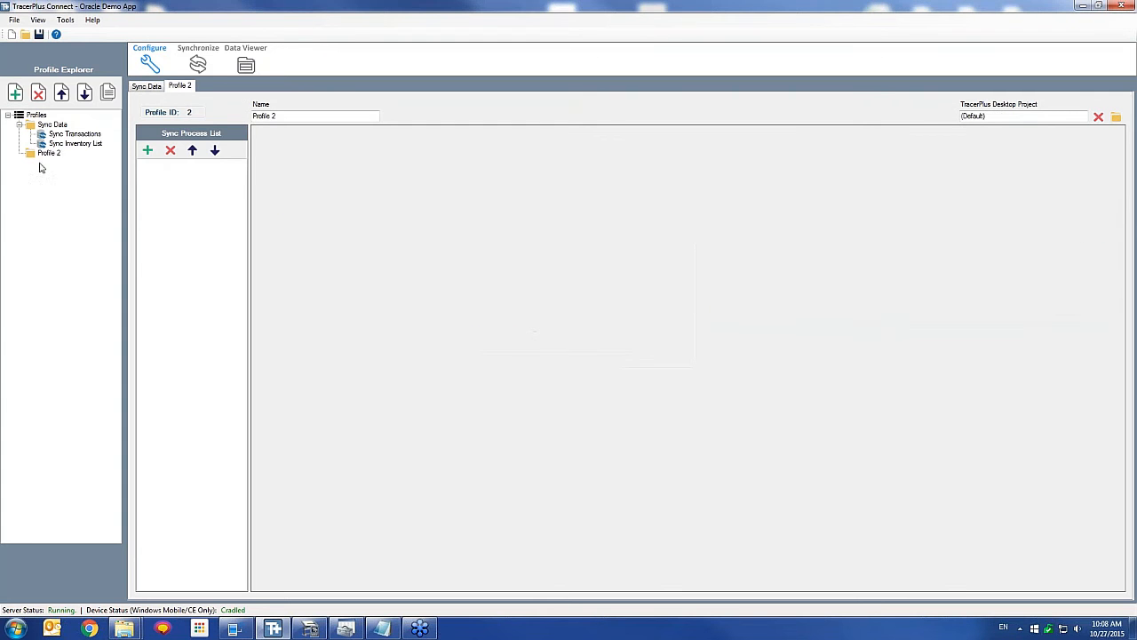
{"action": "left_click", "coordinate": [278, 117]}
{"action": "left_click_drag", "start_coordinate": [277, 116], "coordinate": [253, 117]}
{"action": "type", "text": "Syn"}
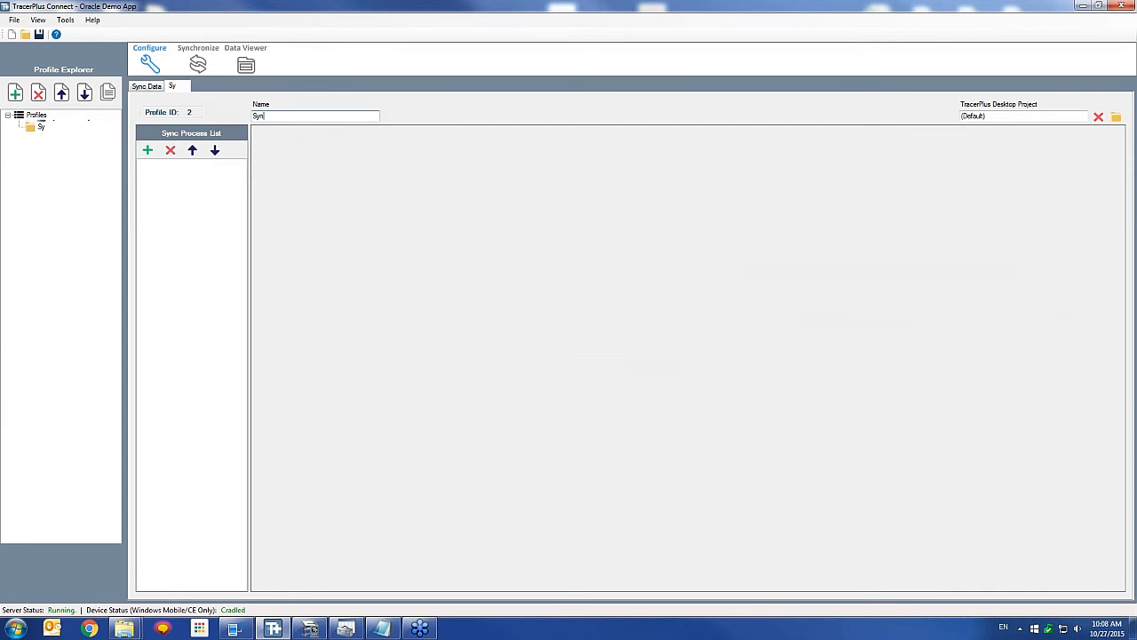
{"action": "type", "text": "c Data To the device"}
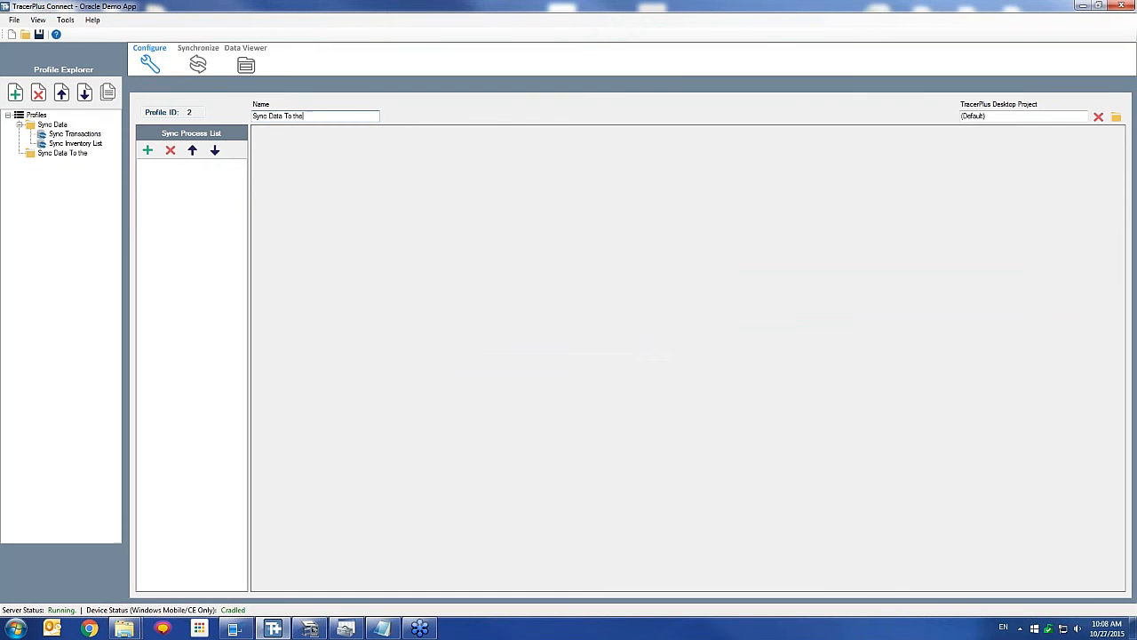
- Add a process to the profile named 'Update Inventory List'
{"action": "left_click", "coordinate": [147, 150]}
{"action": "left_click_drag", "start_coordinate": [399, 149], "coordinate": [364, 149]}
{"action": "type", "text": "Update I"}
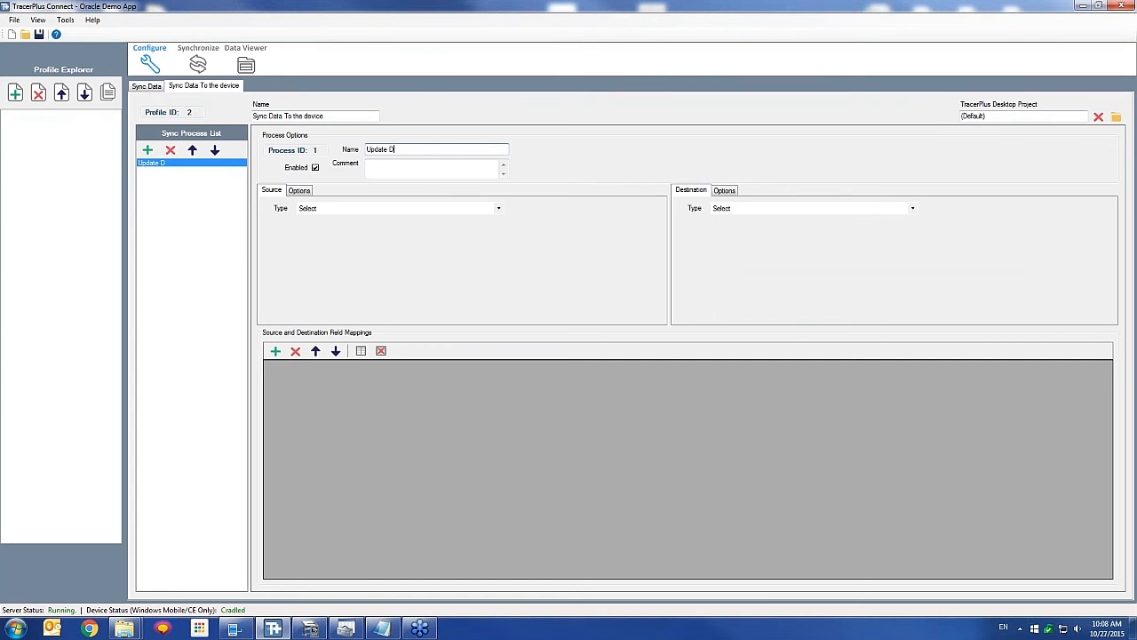
{"action": "type", "text": "nveno"}
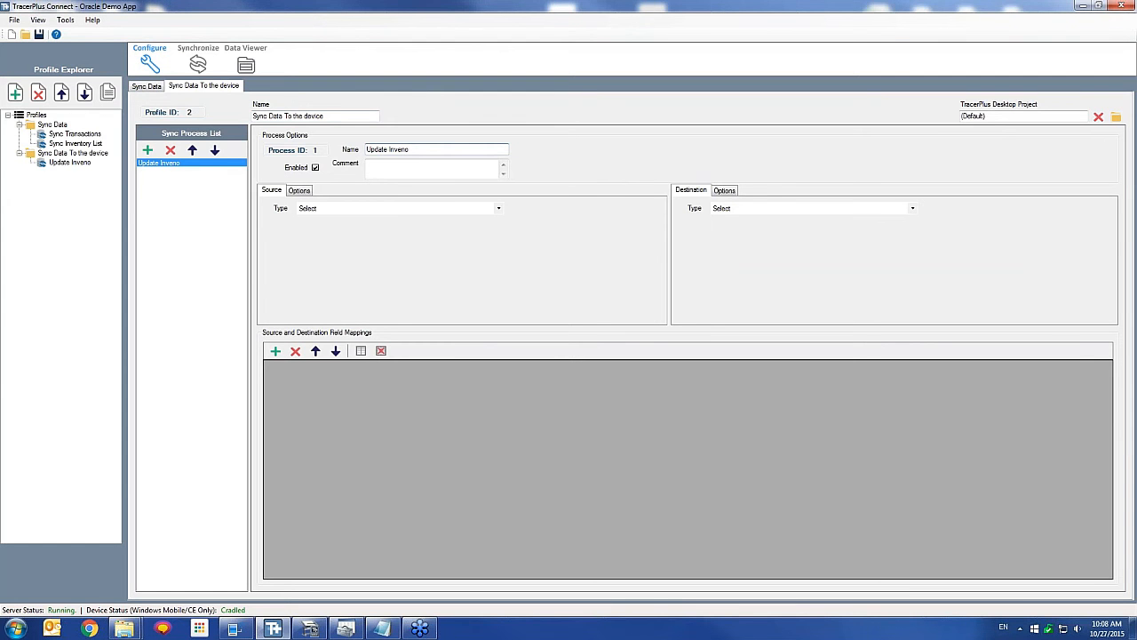
{"action": "key", "text": "BackSpace"}
{"action": "type", "text": "tory List"}
- Set the source type to ODBC using the Oracle DB DEMO data source with schema CHAGEWO
{"action": "left_click", "coordinate": [499, 208]}
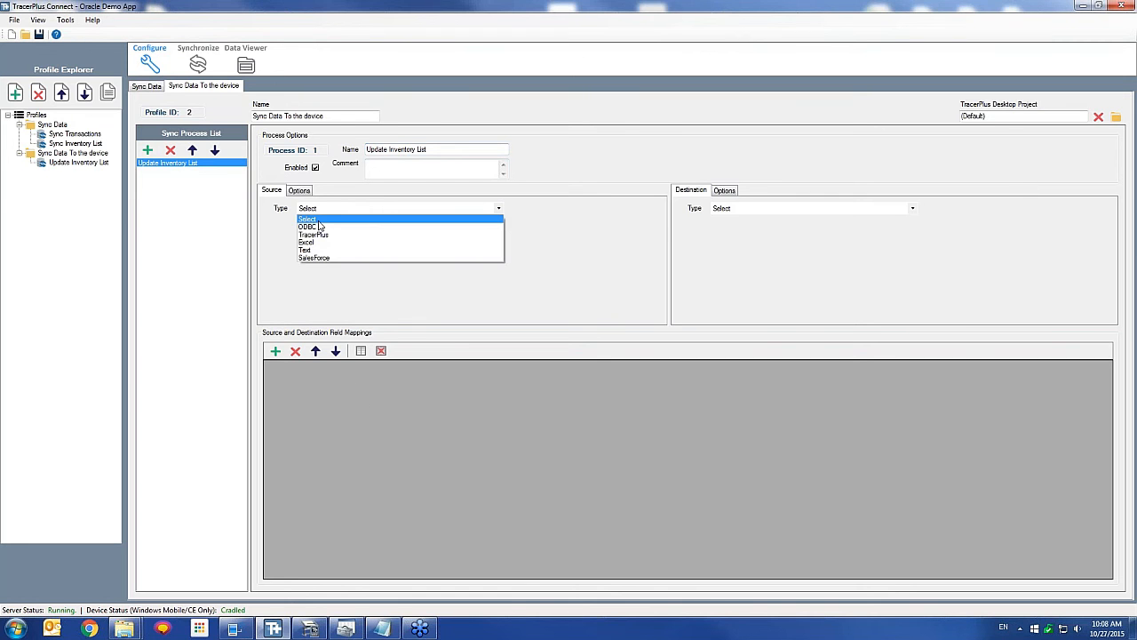
{"action": "left_click", "coordinate": [309, 227]}
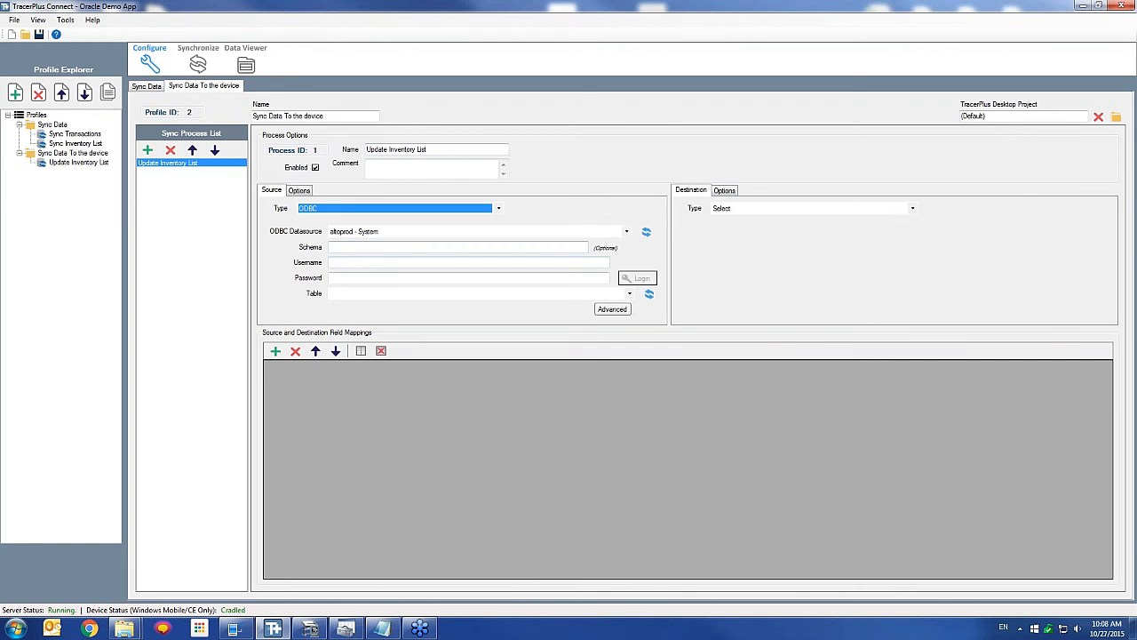
{"action": "left_click", "coordinate": [628, 232]}
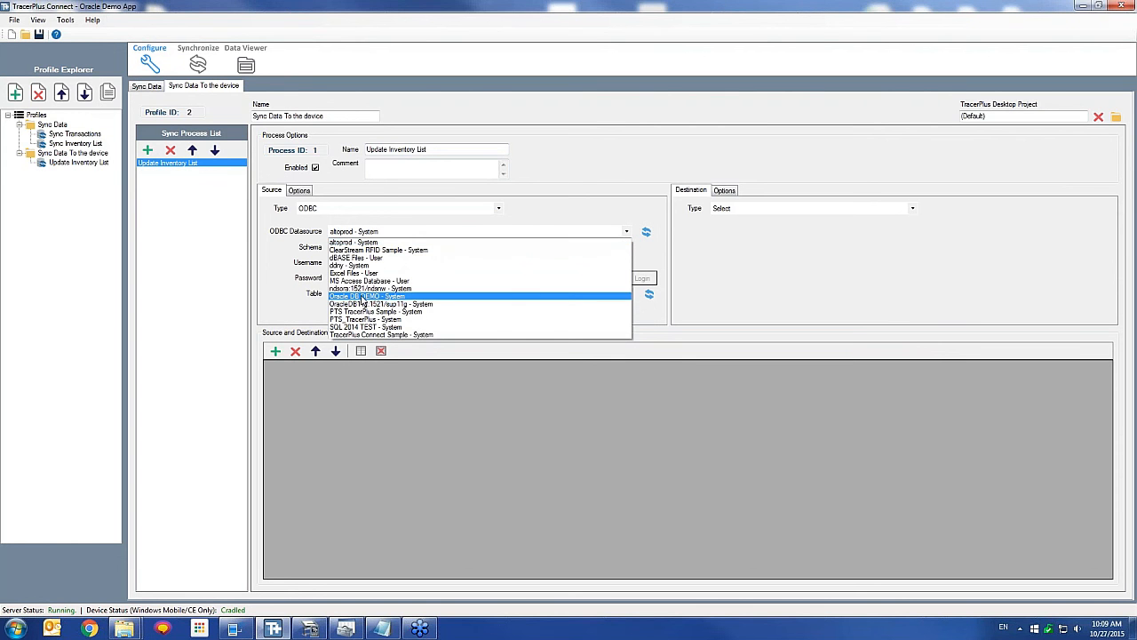
{"action": "left_click", "coordinate": [362, 297]}
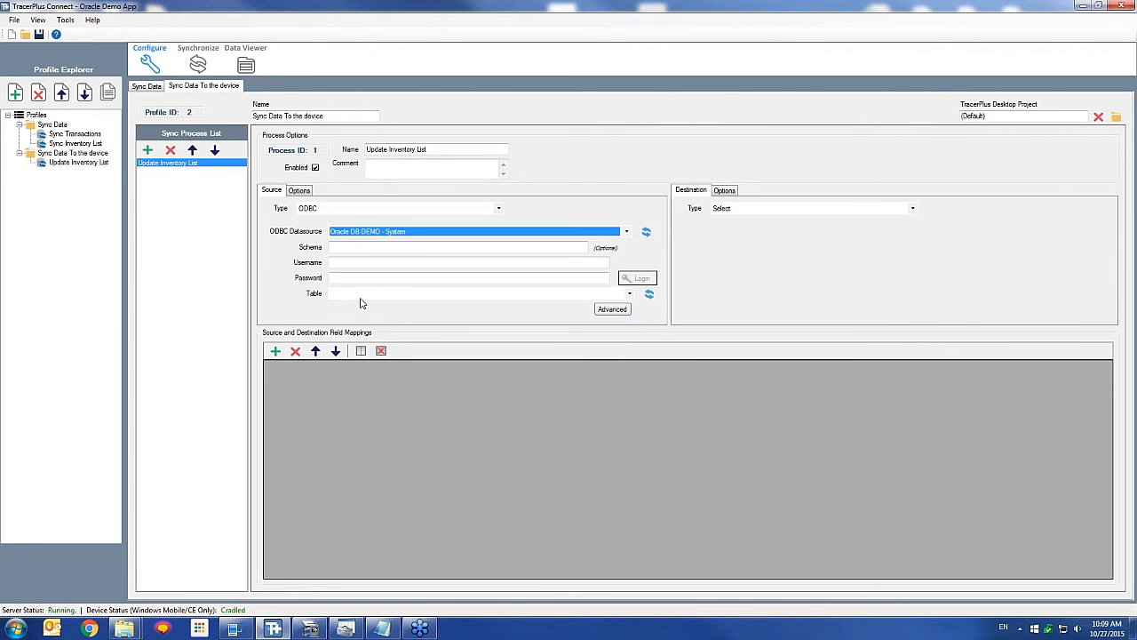
{"action": "key", "text": "Tab"}
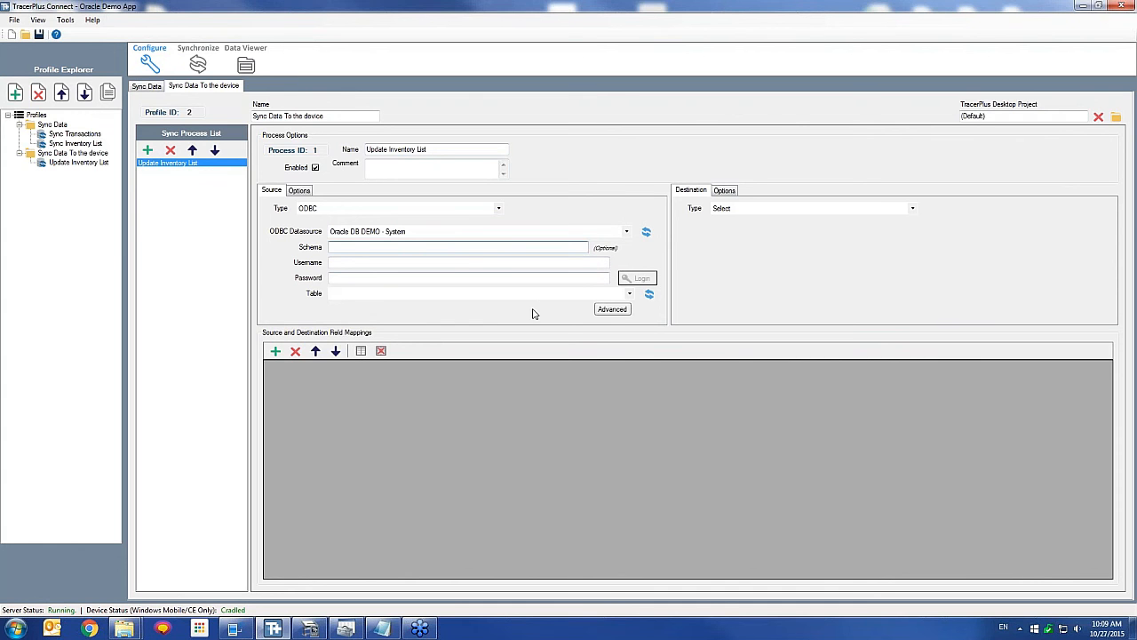
{"action": "type", "text": "CHAGEWOOD"}
- Log in with the database username and password and choose ITEM_LIST as the source table
{"action": "left_click", "coordinate": [352, 263]}
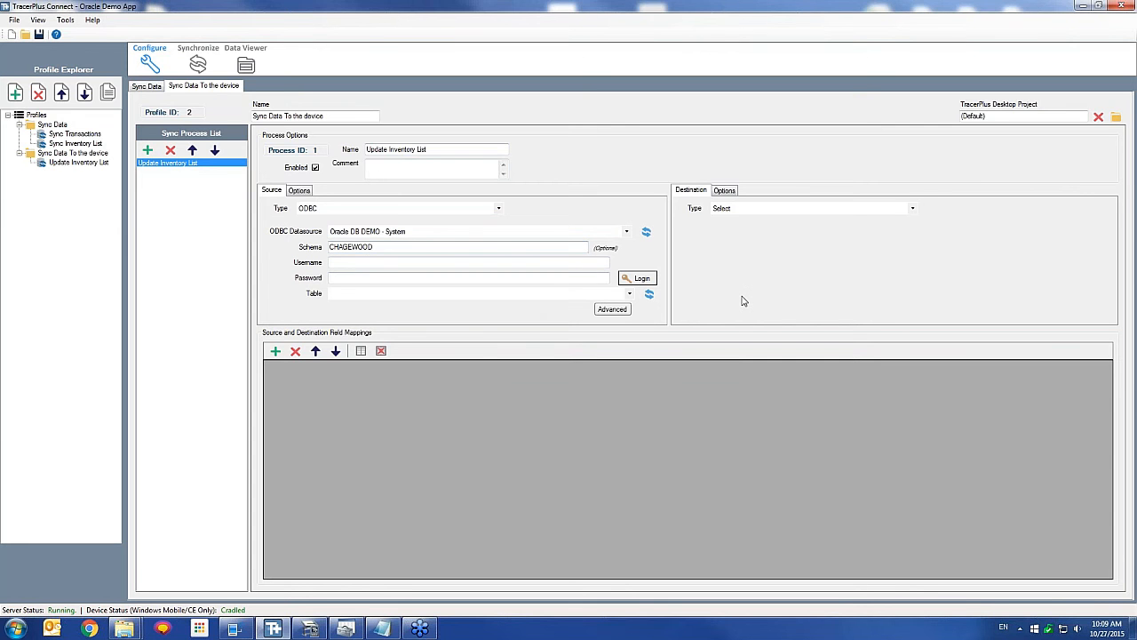
{"action": "type", "text": "CHAGEWOOD"}
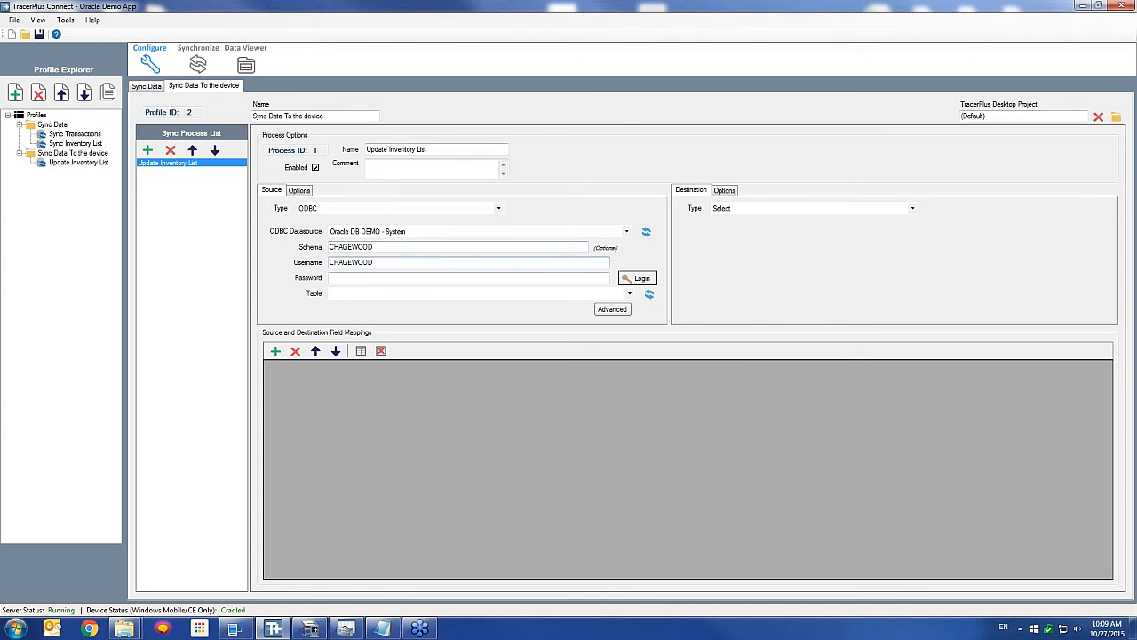
{"action": "type", "text": "*"}
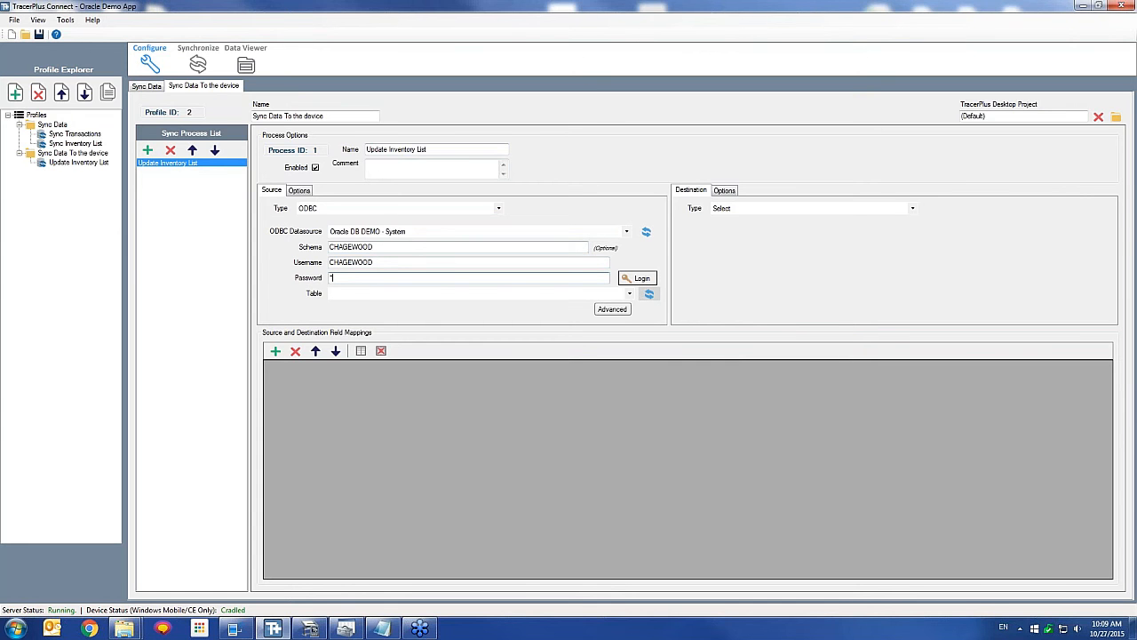
{"action": "left_click", "coordinate": [638, 278]}
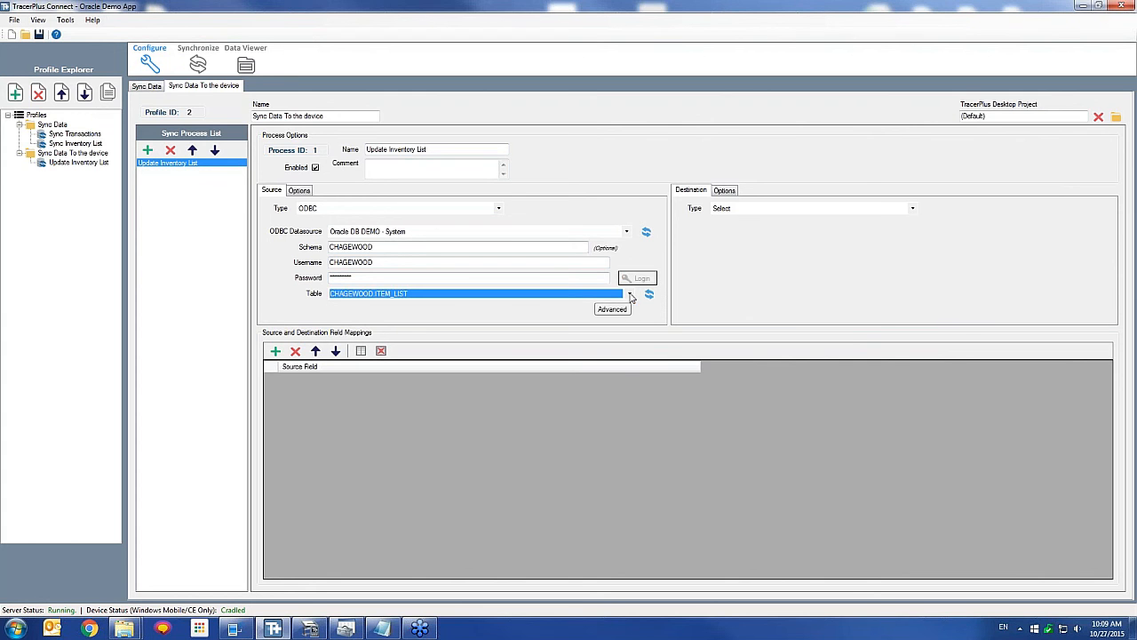
{"action": "left_click", "coordinate": [630, 294]}
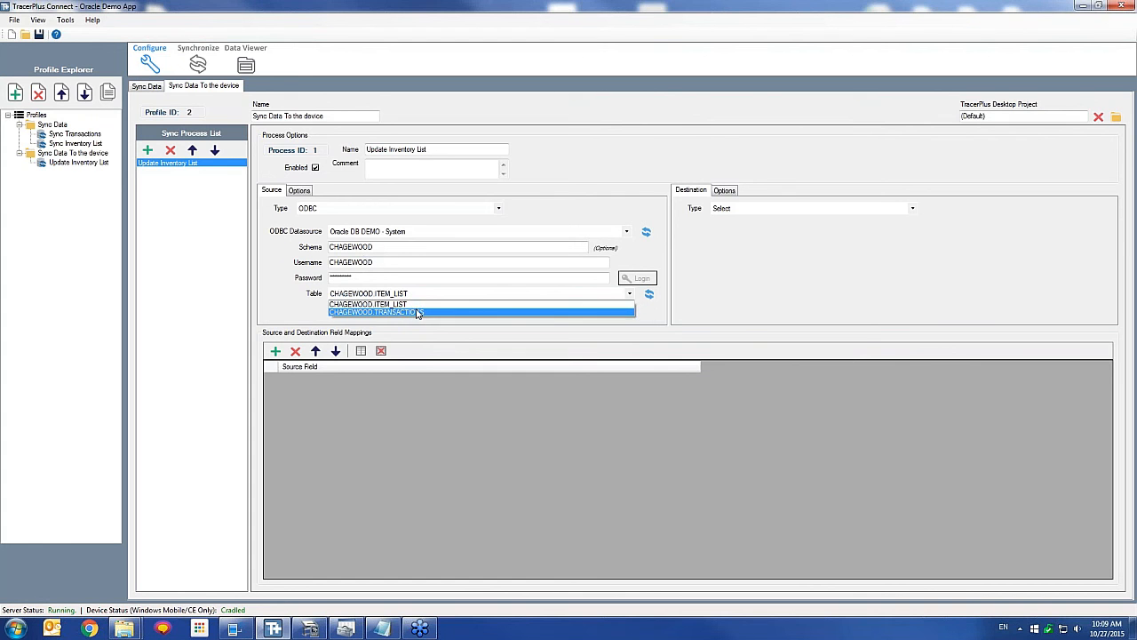
{"action": "left_click", "coordinate": [846, 265]}
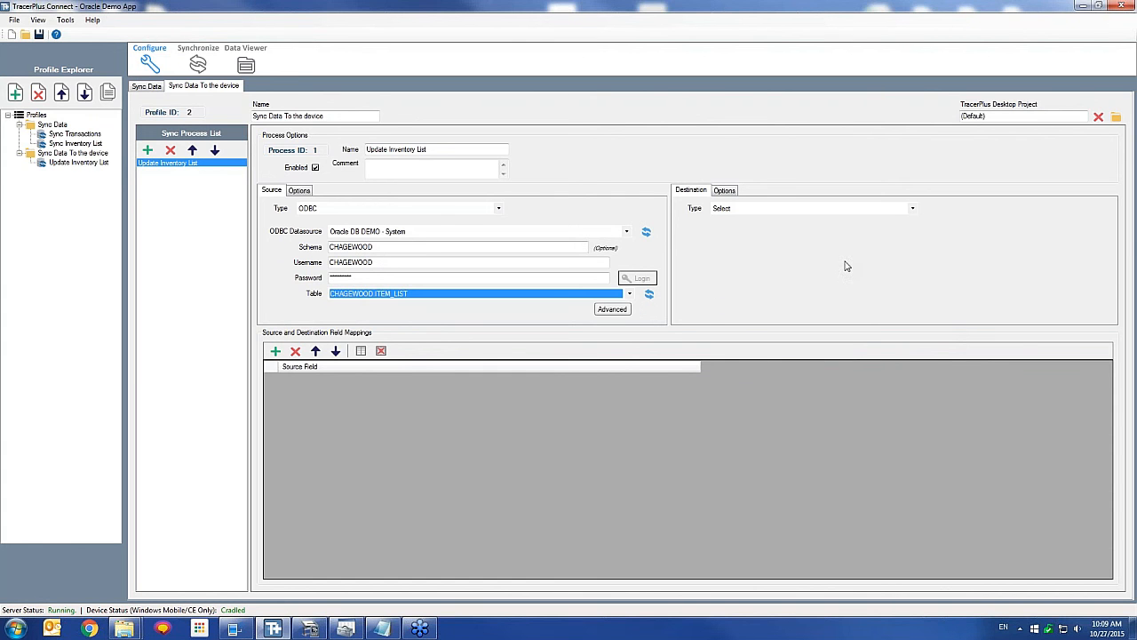
{"action": "left_click", "coordinate": [1083, 7]}
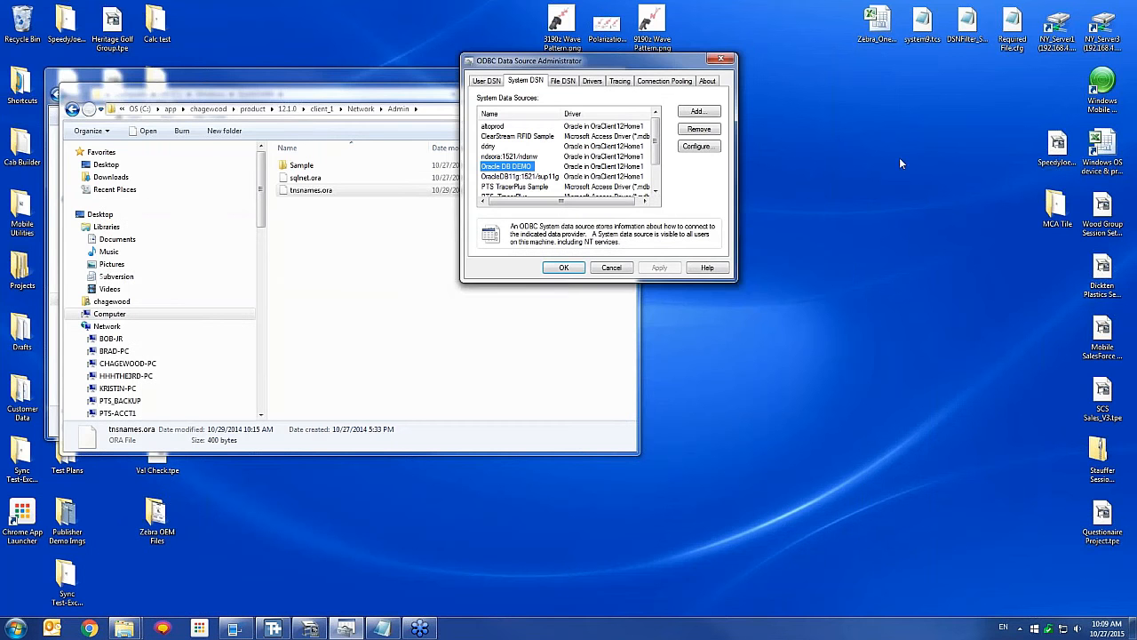
- Open DSNFilter_System.tcs in Notepad, enlarge it to read the XML filter, then return to TracerPlus Connect
{"action": "double_click", "coordinate": [967, 23]}
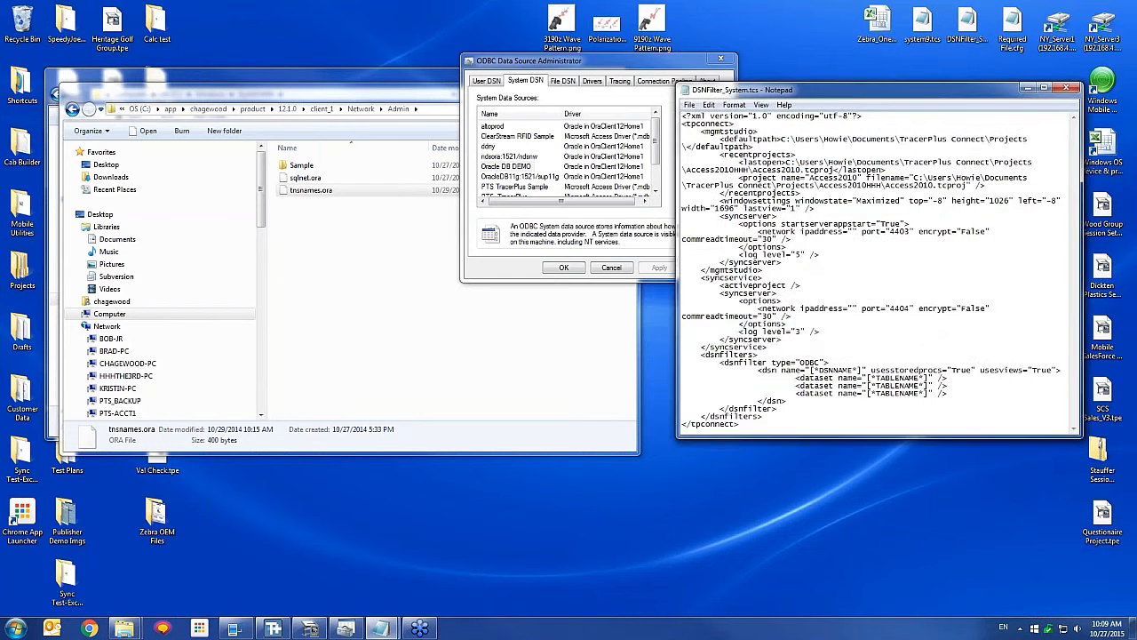
{"action": "left_click_drag", "start_coordinate": [835, 96], "coordinate": [620, 32]}
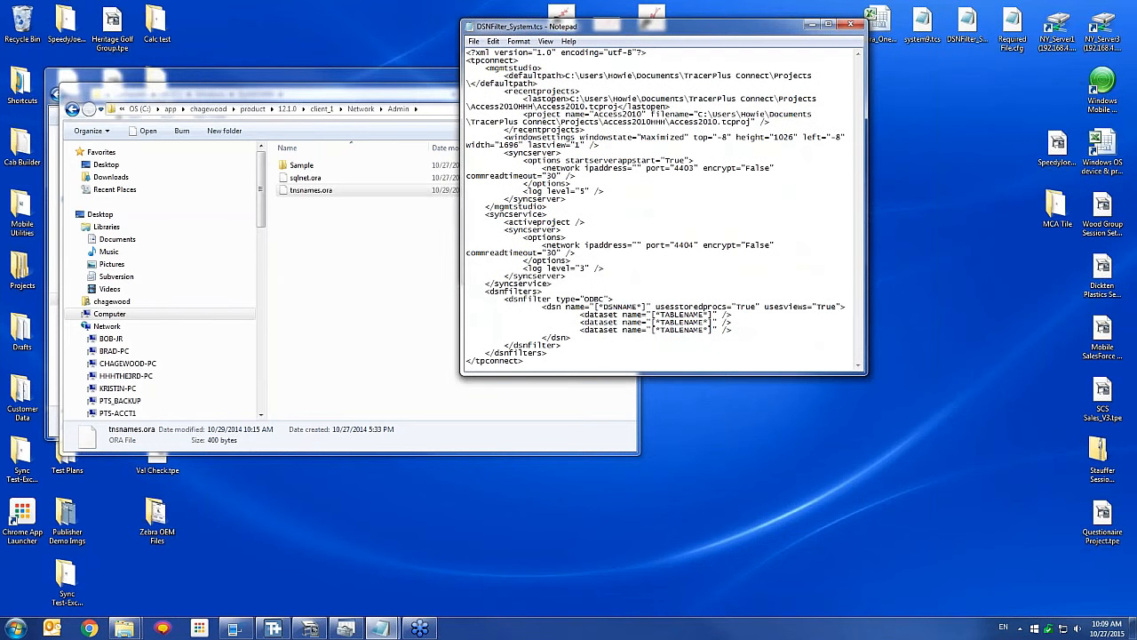
{"action": "left_click_drag", "start_coordinate": [794, 375], "coordinate": [793, 470]}
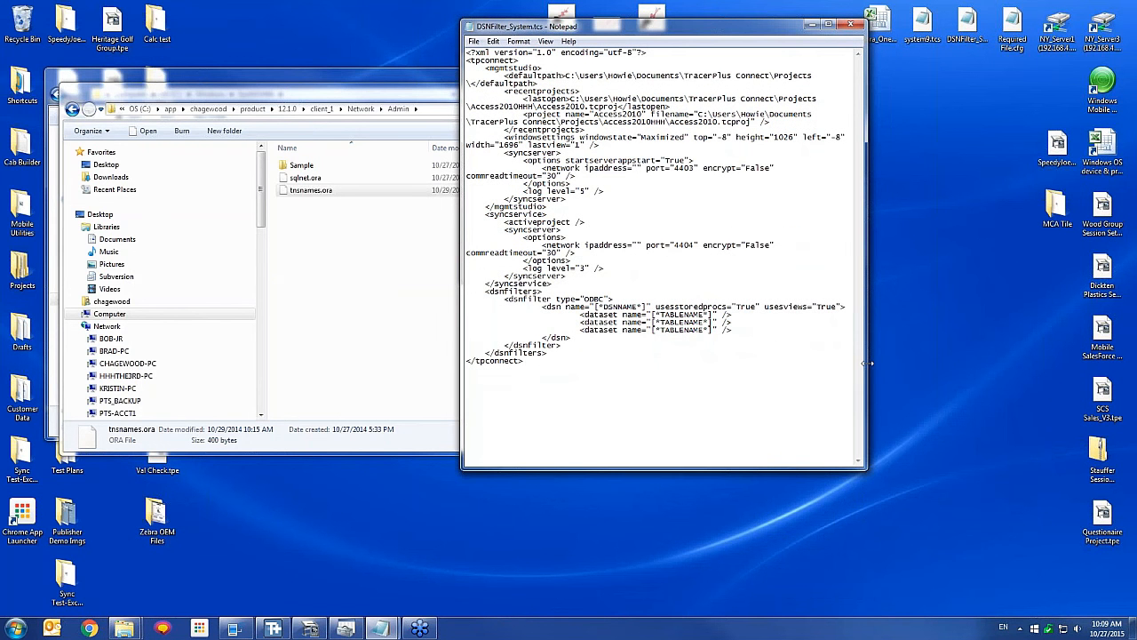
{"action": "left_click_drag", "start_coordinate": [869, 363], "coordinate": [954, 362]}
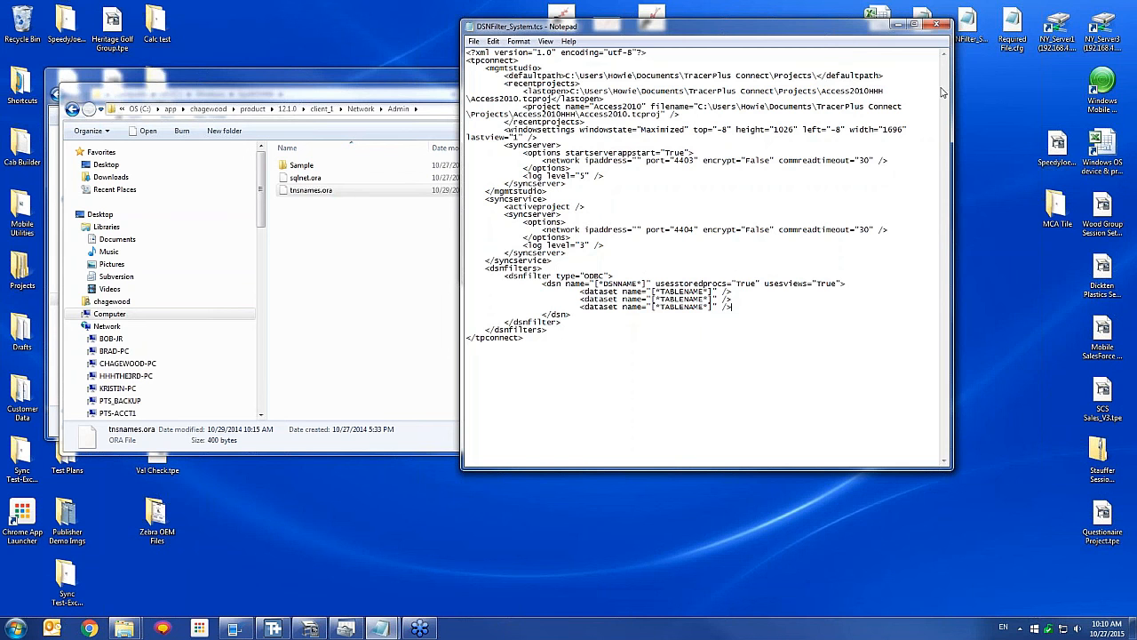
{"action": "left_click", "coordinate": [900, 30]}
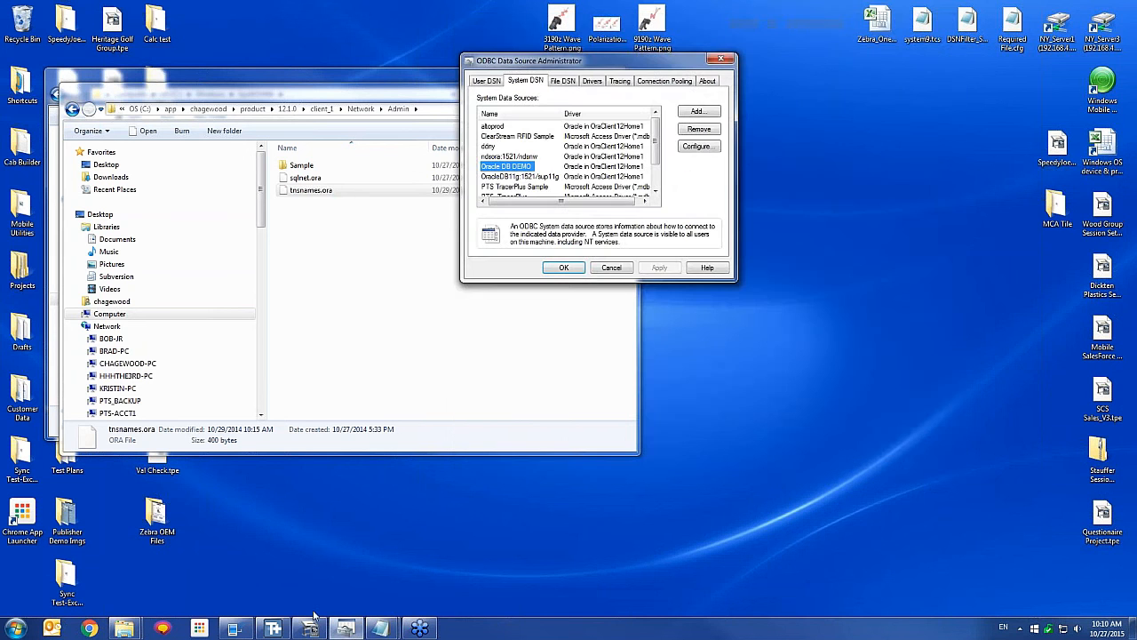
{"action": "left_click", "coordinate": [275, 628]}
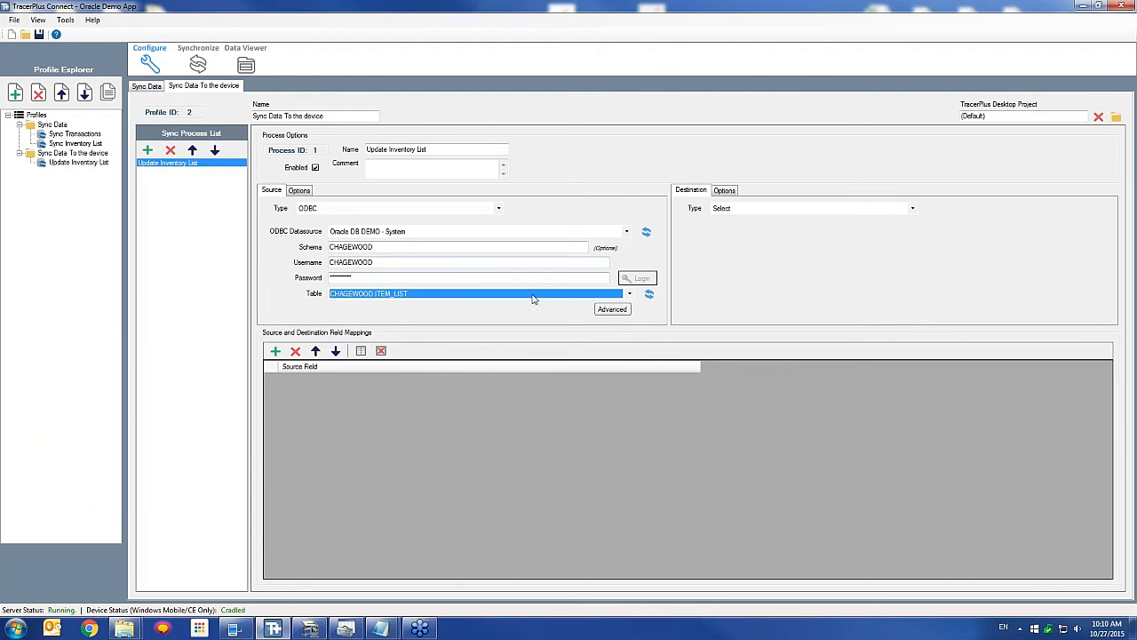
- Keep ITEM_LIST as the source table and set the destination type to TracerPlus
{"action": "left_click", "coordinate": [630, 293]}
{"action": "left_click", "coordinate": [401, 305]}
{"action": "left_click", "coordinate": [773, 213]}
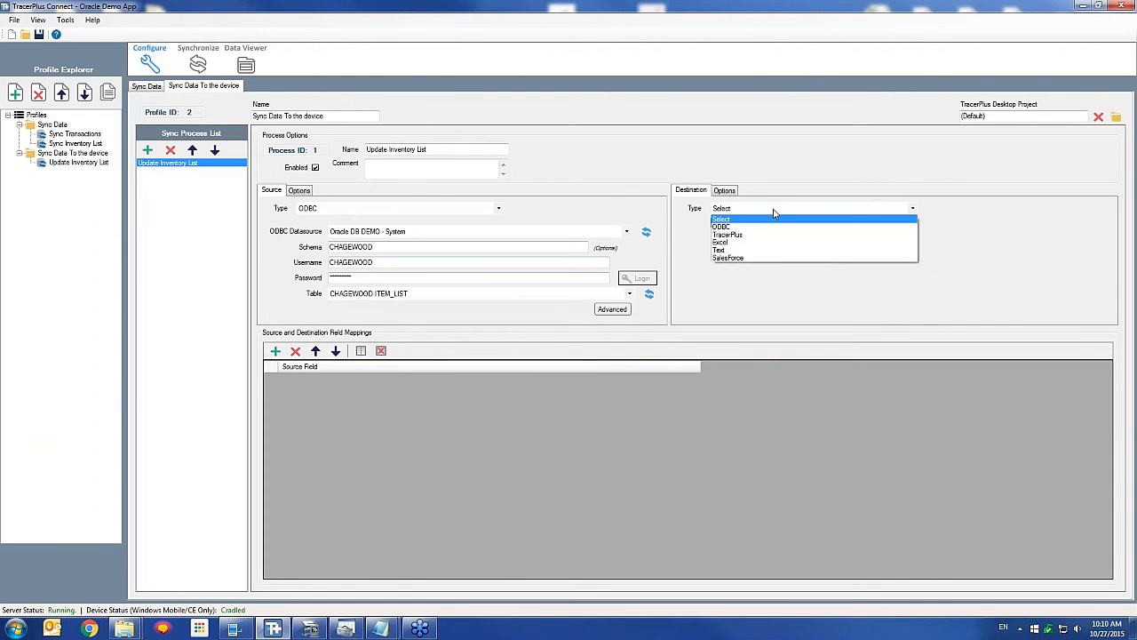
{"action": "left_click", "coordinate": [724, 230]}
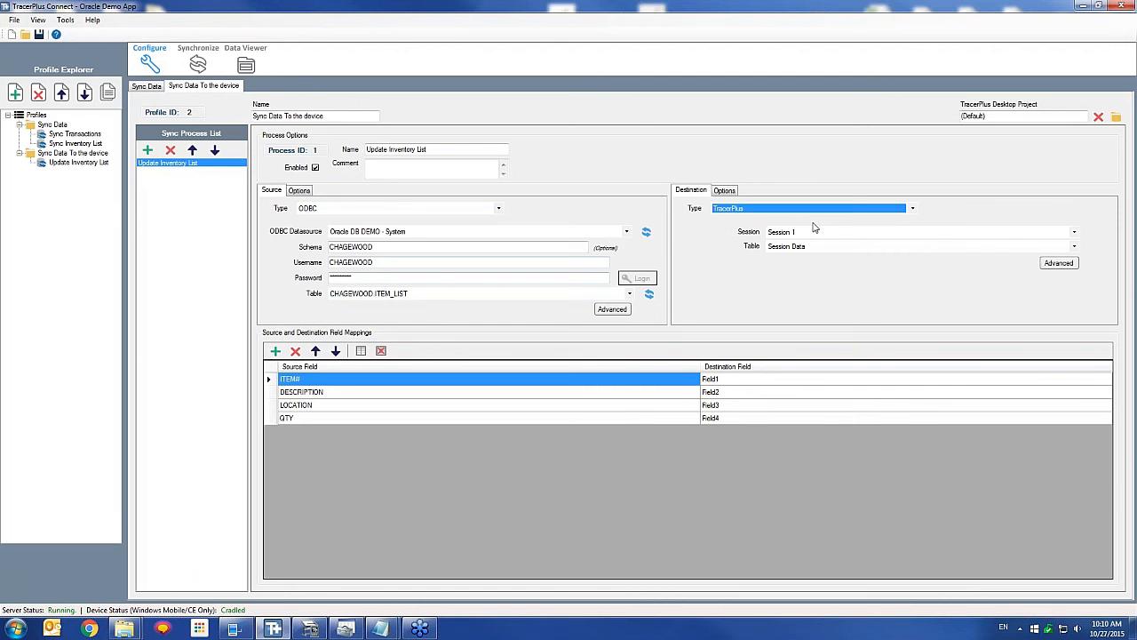
- Load Projects > Oracle Demo App > Oracle Demo App.tpp as the TracerPlus Desktop project
{"action": "left_click", "coordinate": [1117, 115]}
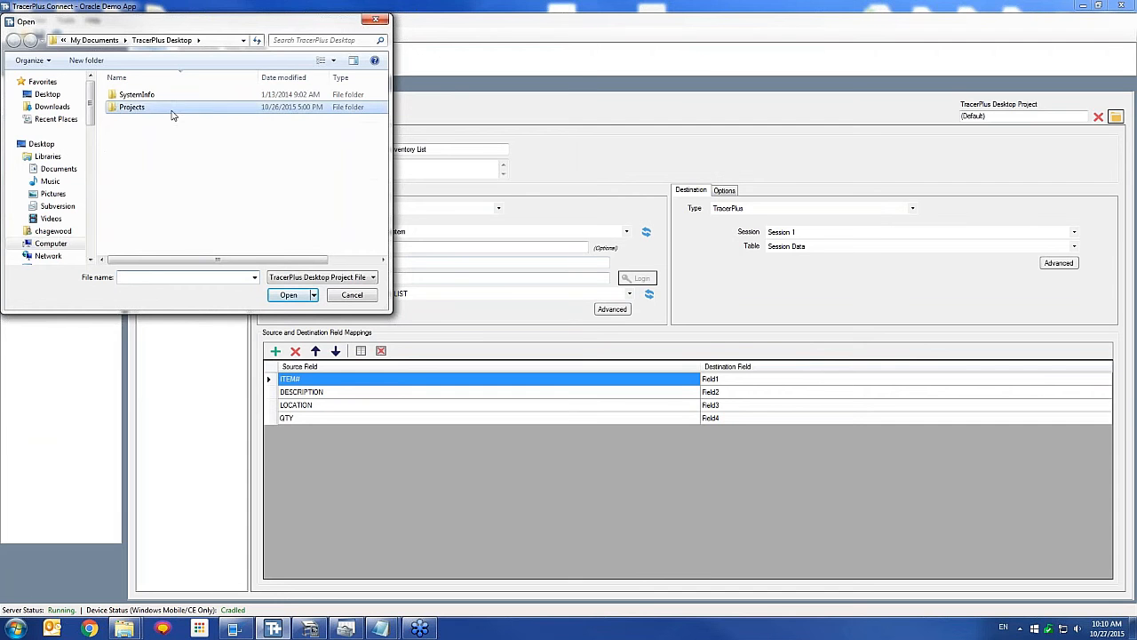
{"action": "double_click", "coordinate": [170, 109]}
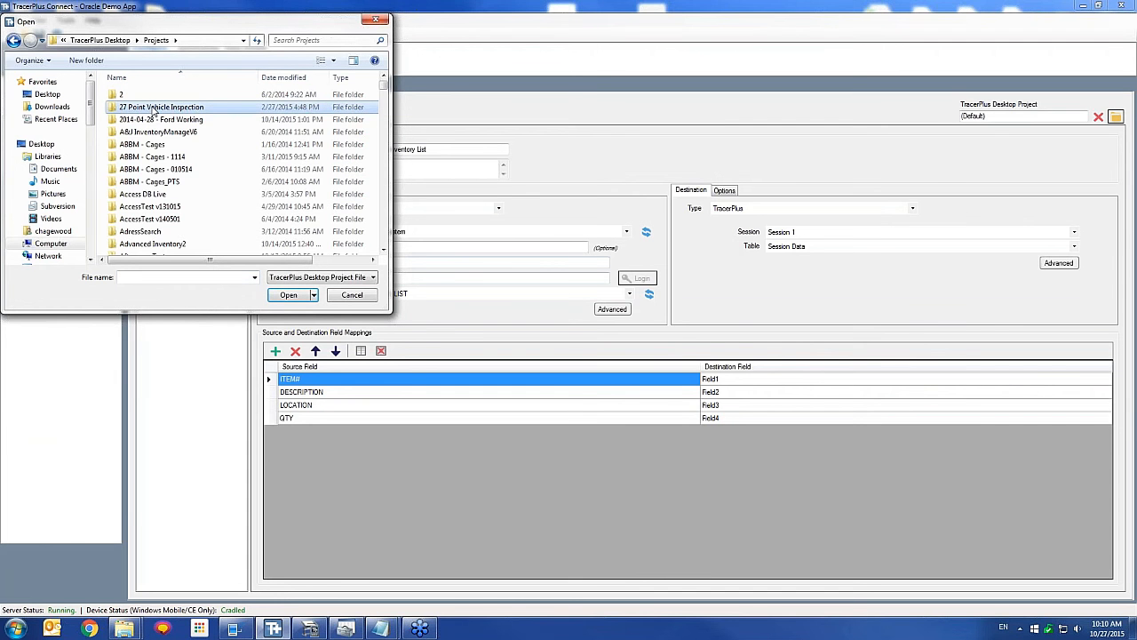
{"action": "scroll", "coordinate": [154, 111], "scroll_direction": "down", "scroll_amount": 10}
{"action": "double_click", "coordinate": [139, 142]}
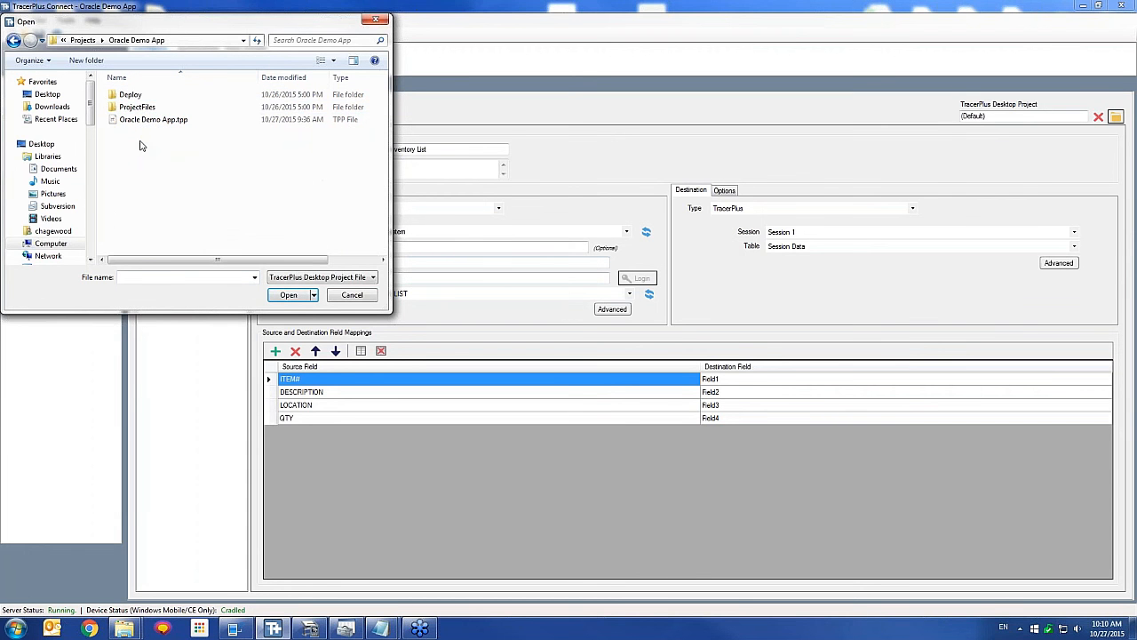
{"action": "left_click", "coordinate": [153, 119]}
{"action": "left_click", "coordinate": [289, 295]}
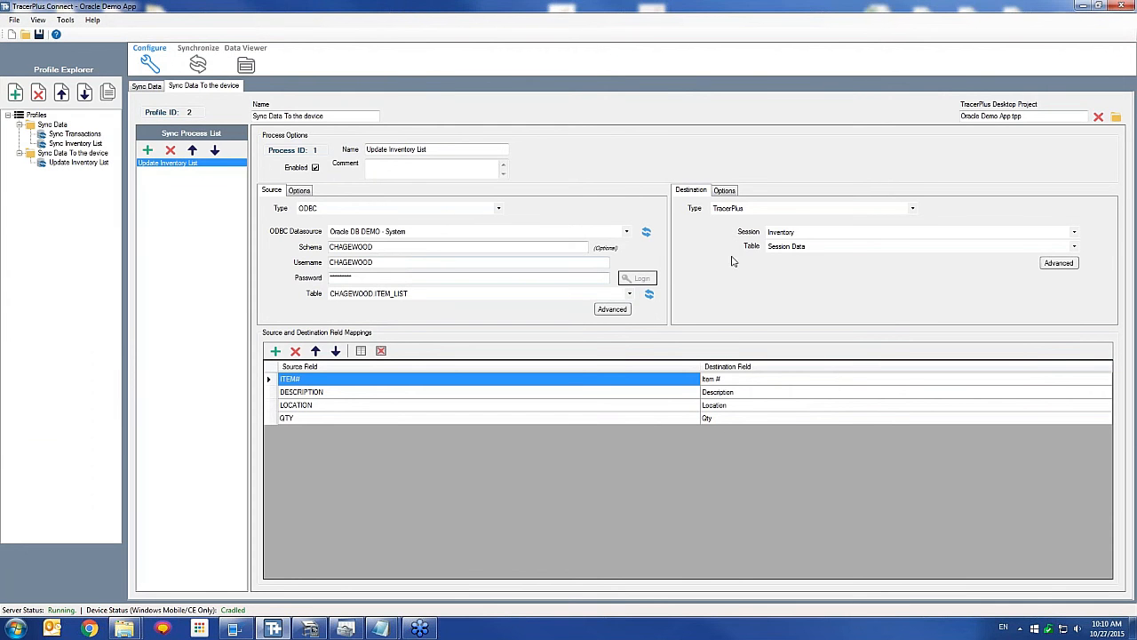
{"action": "left_click", "coordinate": [880, 232]}
- Target the Item List session with a post type that updates existing records and appends new ones
{"action": "left_click", "coordinate": [783, 249]}
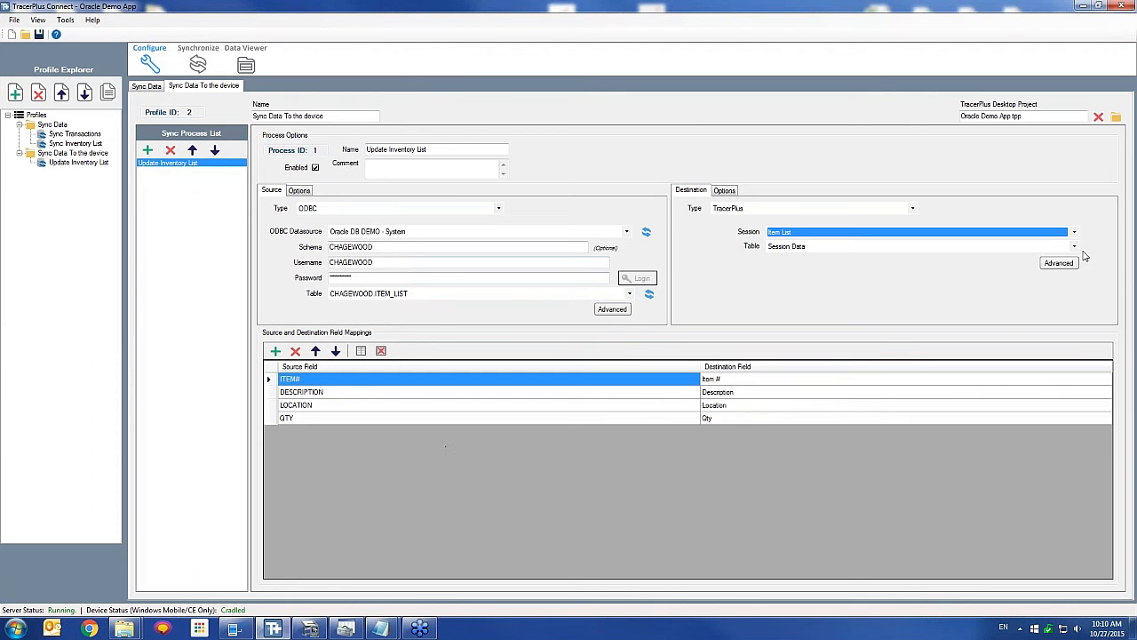
{"action": "left_click", "coordinate": [724, 190]}
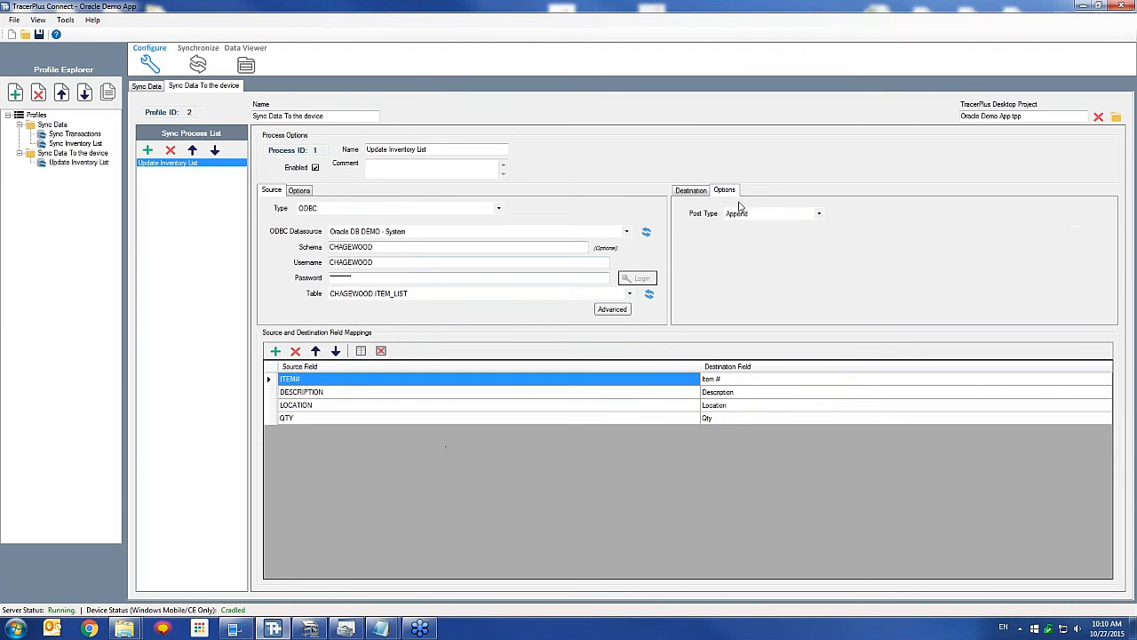
{"action": "left_click", "coordinate": [819, 214]}
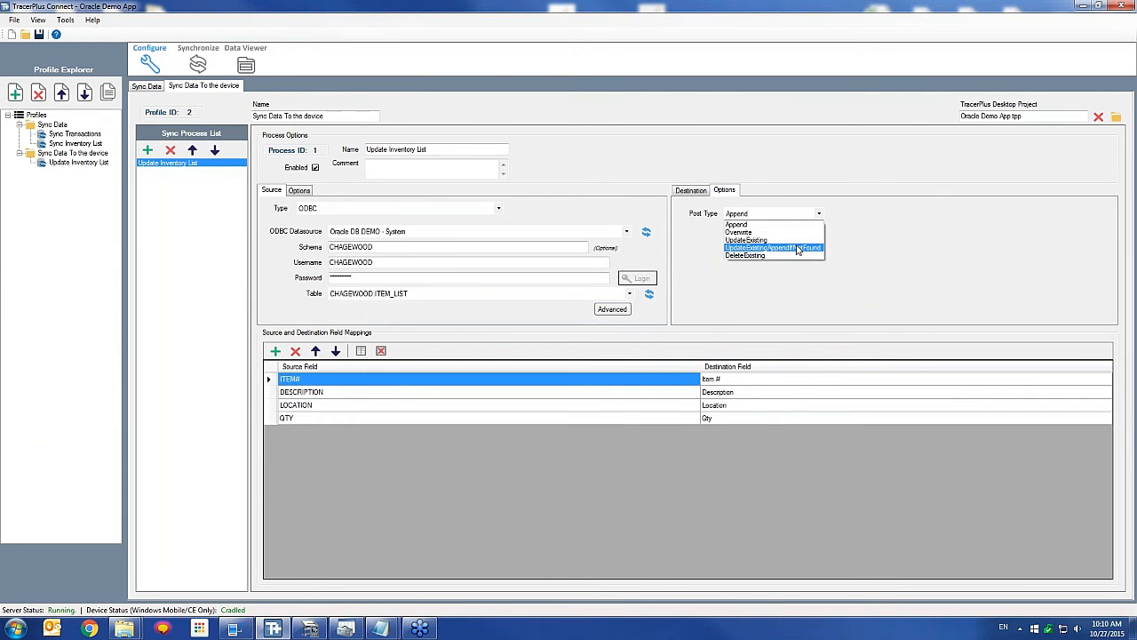
{"action": "left_click", "coordinate": [800, 249]}
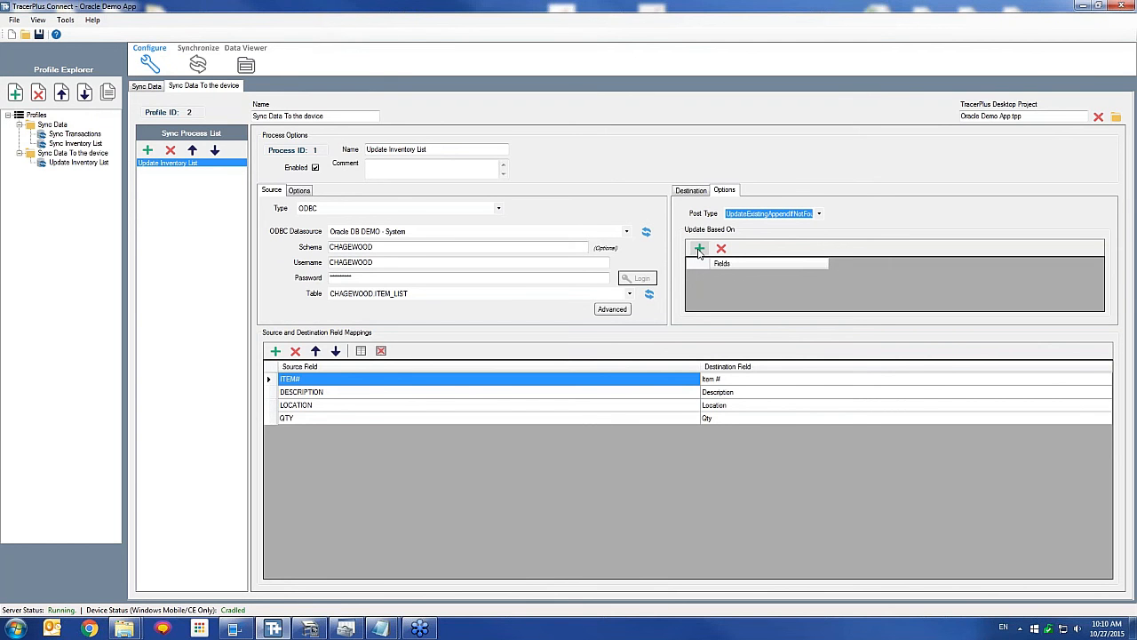
- Match updates on Item # and Location key fields, then view the three Oracle TRANSACTIONS records
{"action": "left_click", "coordinate": [700, 250]}
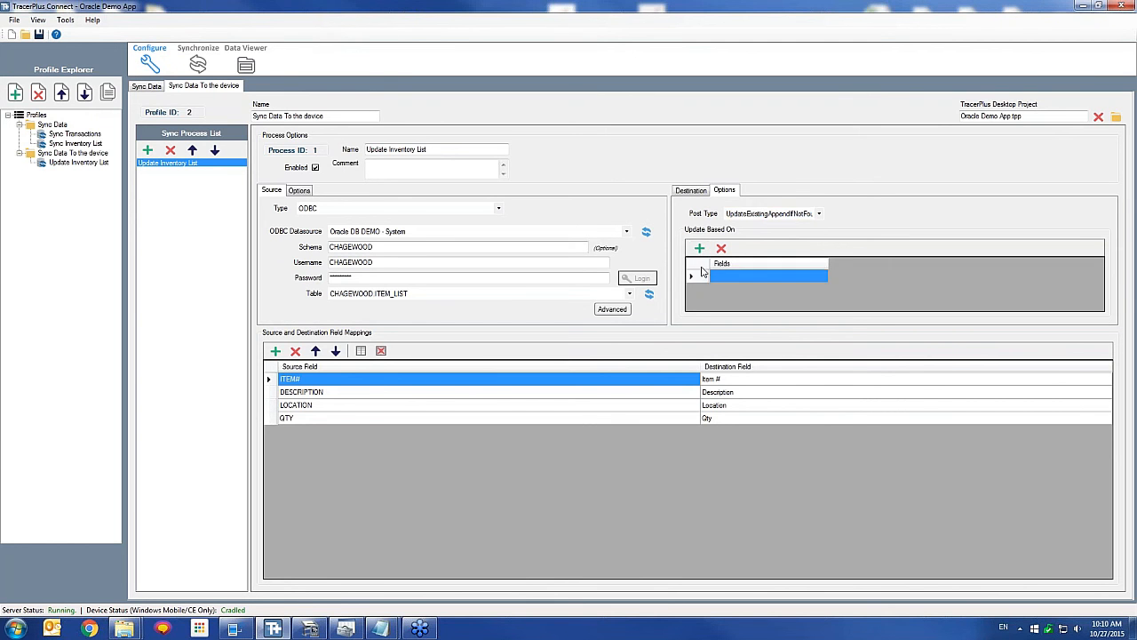
{"action": "left_click", "coordinate": [699, 250]}
{"action": "left_click", "coordinate": [822, 277]}
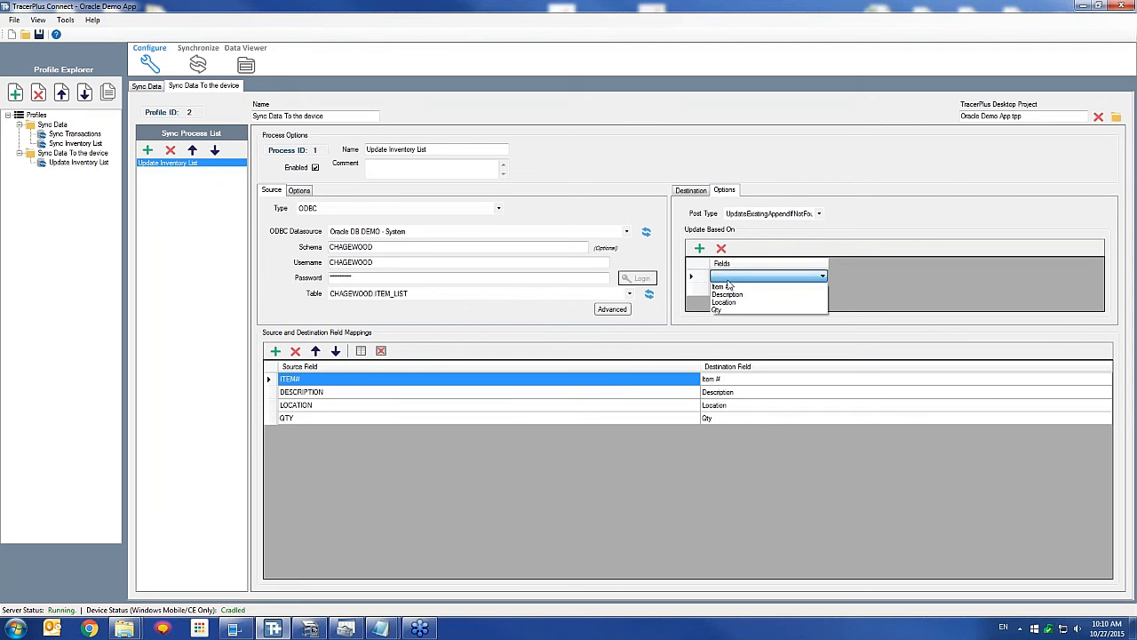
{"action": "left_click", "coordinate": [751, 288]}
{"action": "left_click", "coordinate": [751, 291]}
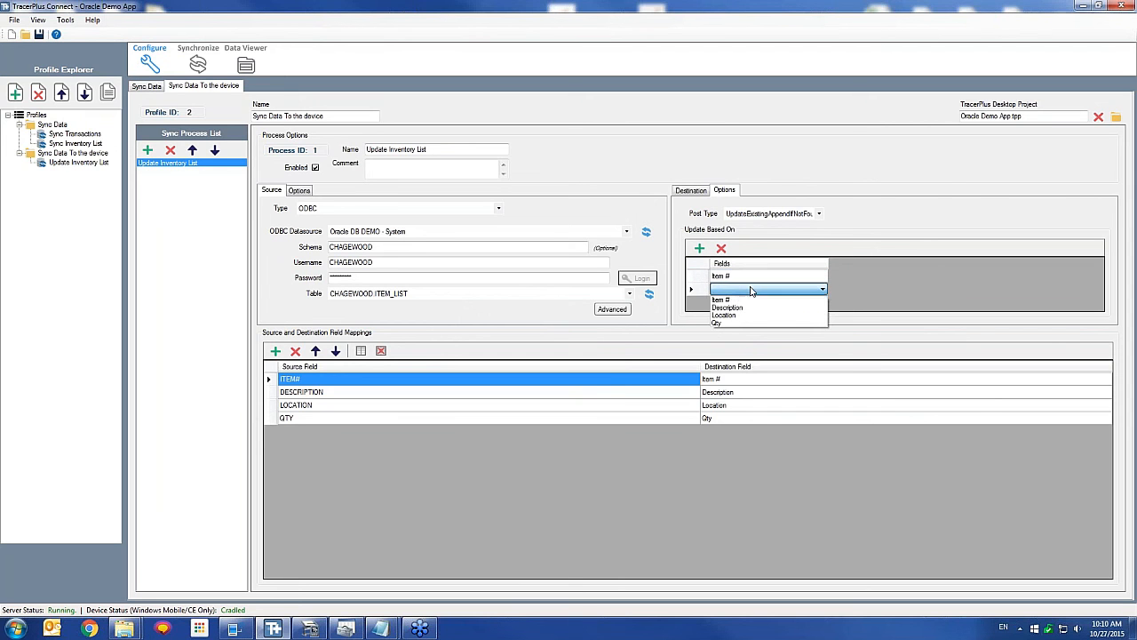
{"action": "left_click", "coordinate": [730, 315]}
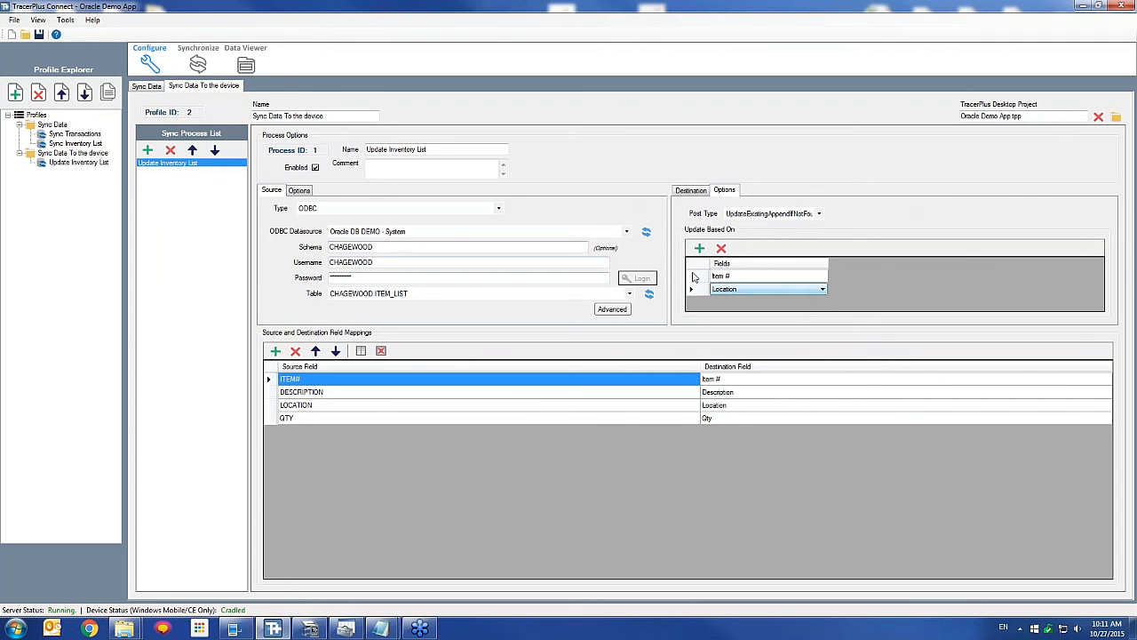
{"action": "left_click", "coordinate": [707, 194]}
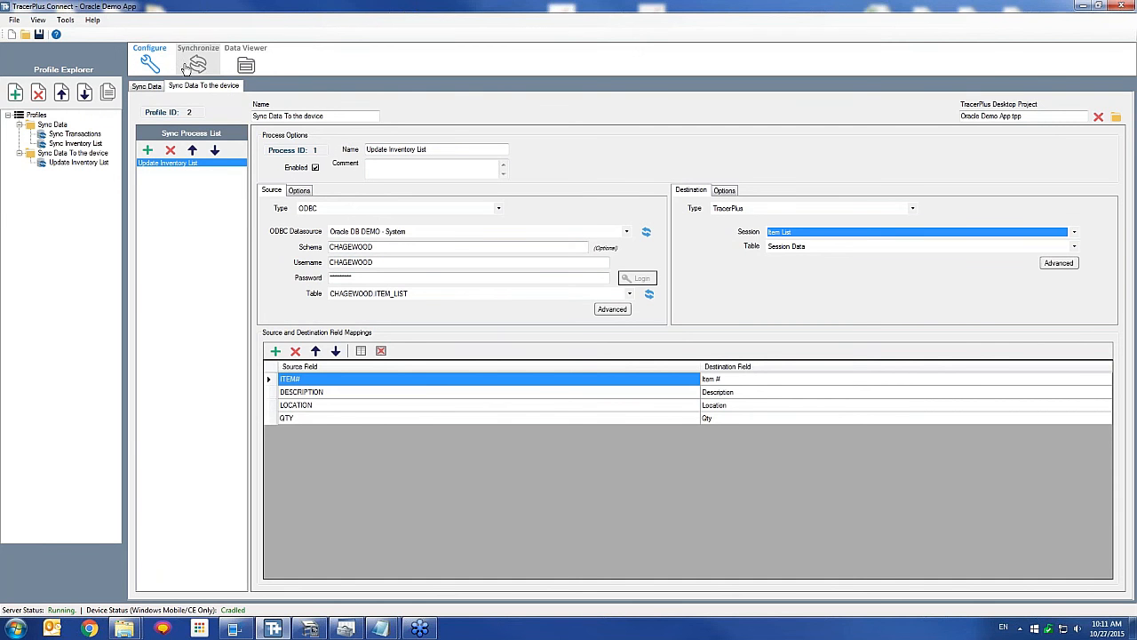
{"action": "left_click", "coordinate": [256, 62]}
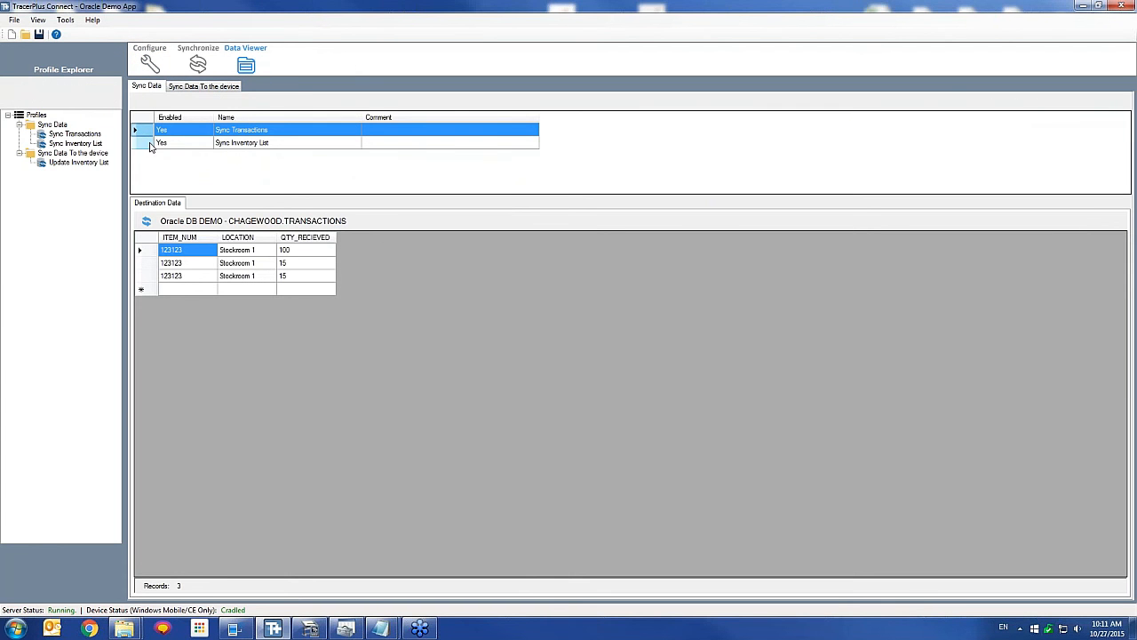
- Display the Sync Inventory List's four ITEM_LIST records, with item 123123 in Stockroom 1 at 130
{"action": "left_click", "coordinate": [148, 145]}
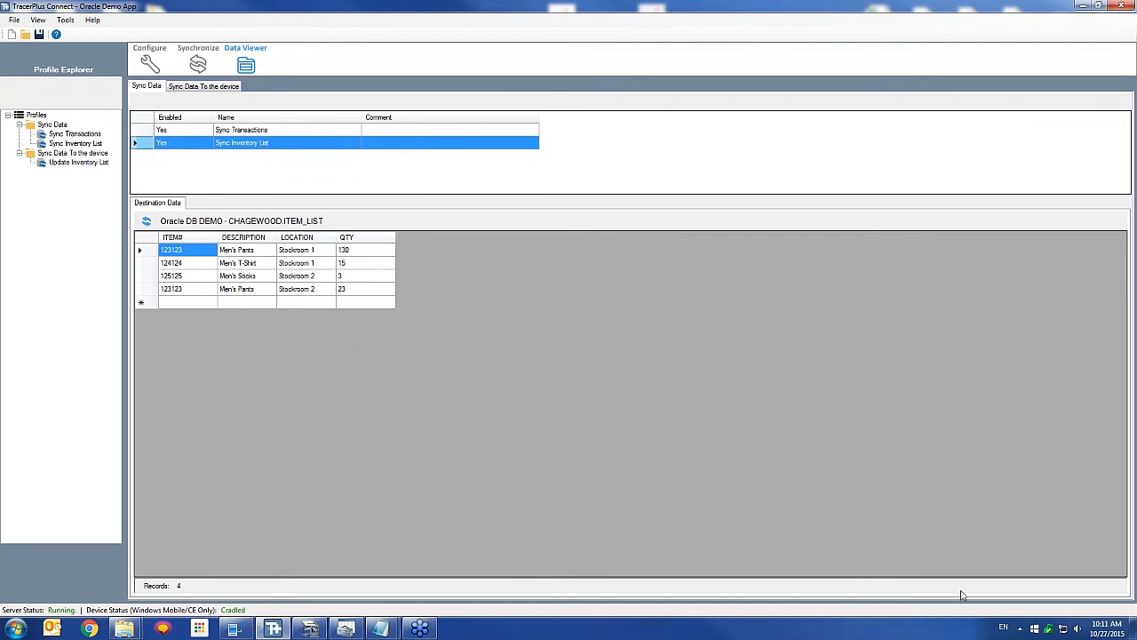
{"action": "left_click", "coordinate": [1020, 628]}
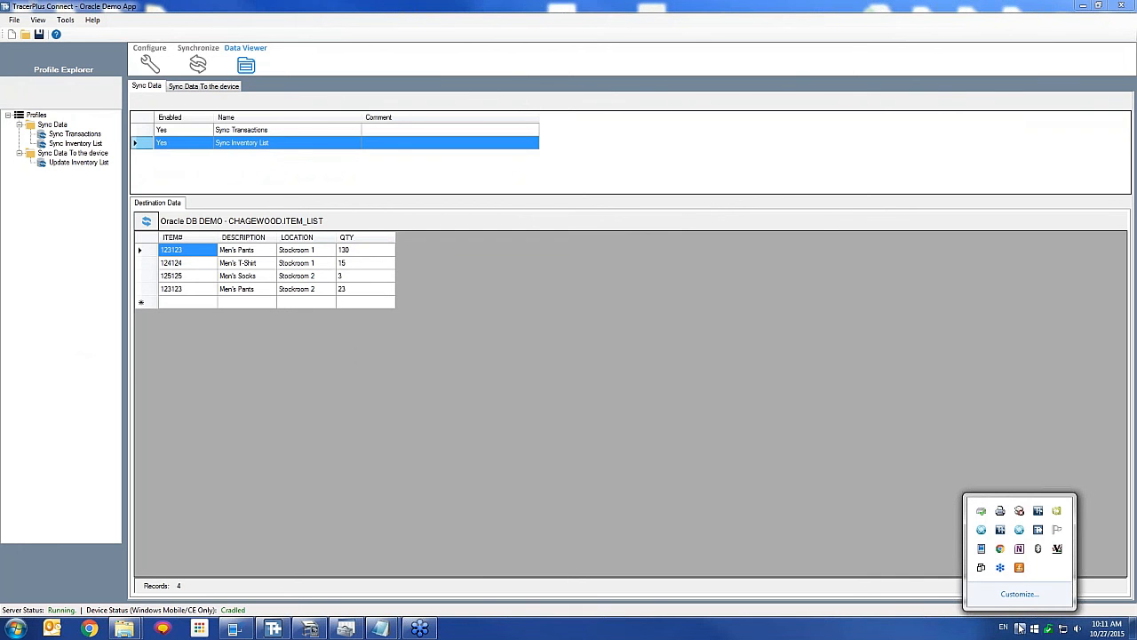
- On the mirrored device, view the Item List data with Description widened, showing Men's Pants at 175
{"action": "left_click", "coordinate": [235, 628]}
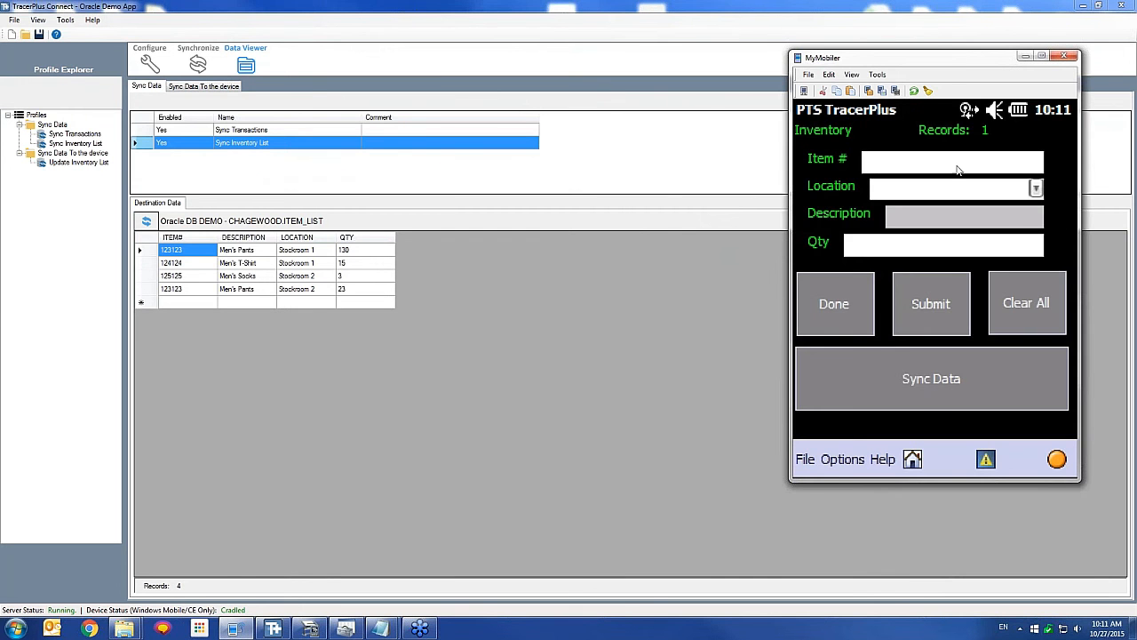
{"action": "left_click", "coordinate": [913, 459]}
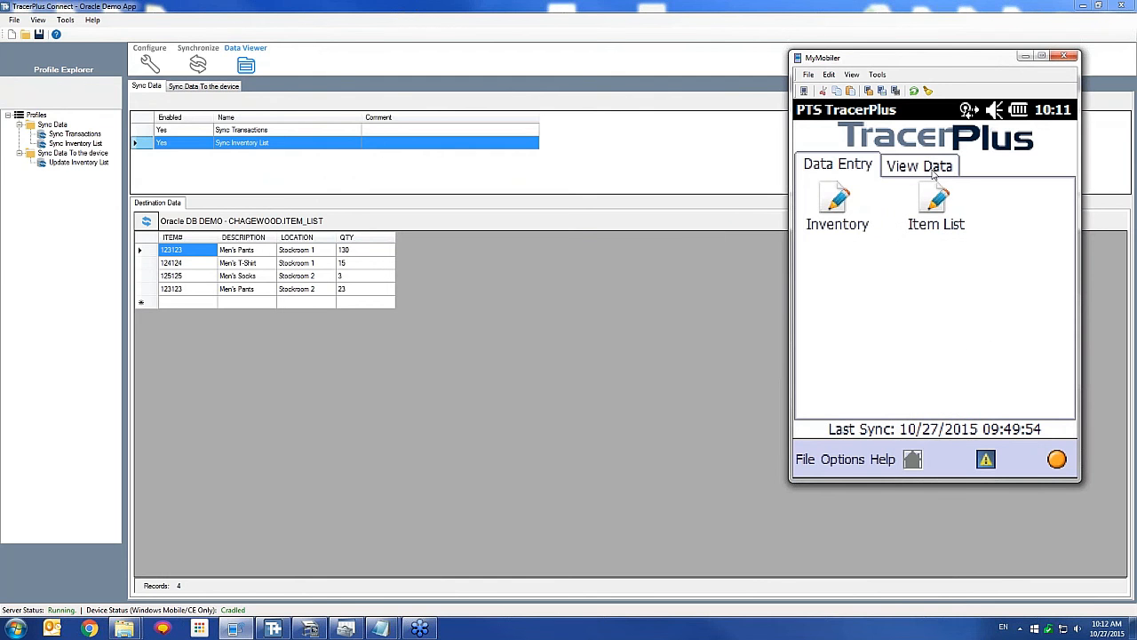
{"action": "left_click", "coordinate": [931, 173]}
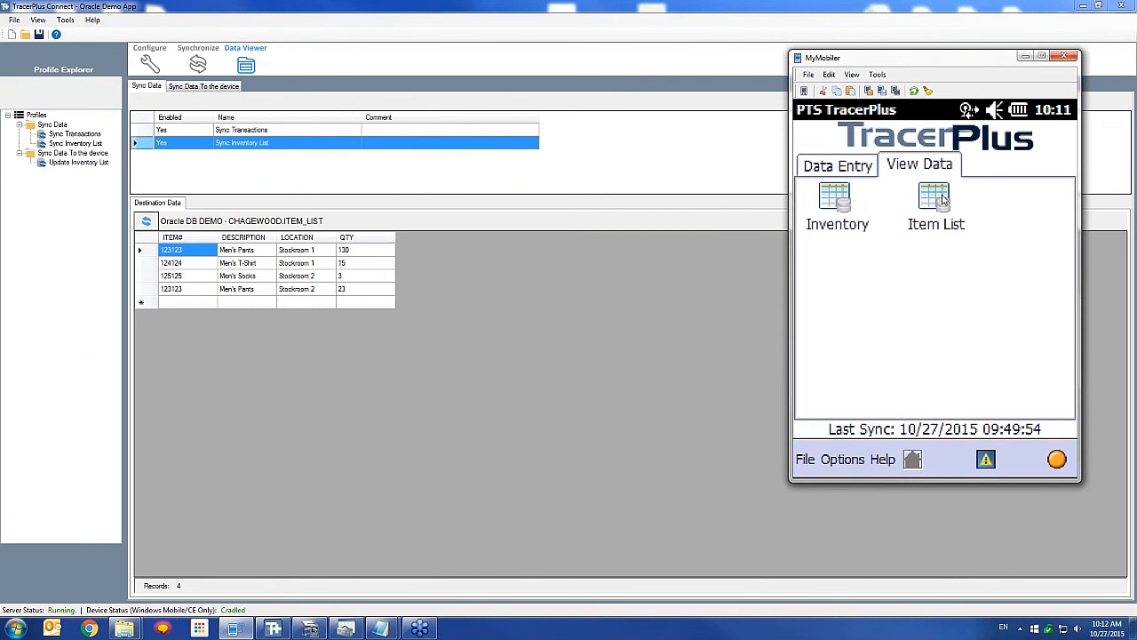
{"action": "left_click", "coordinate": [942, 198]}
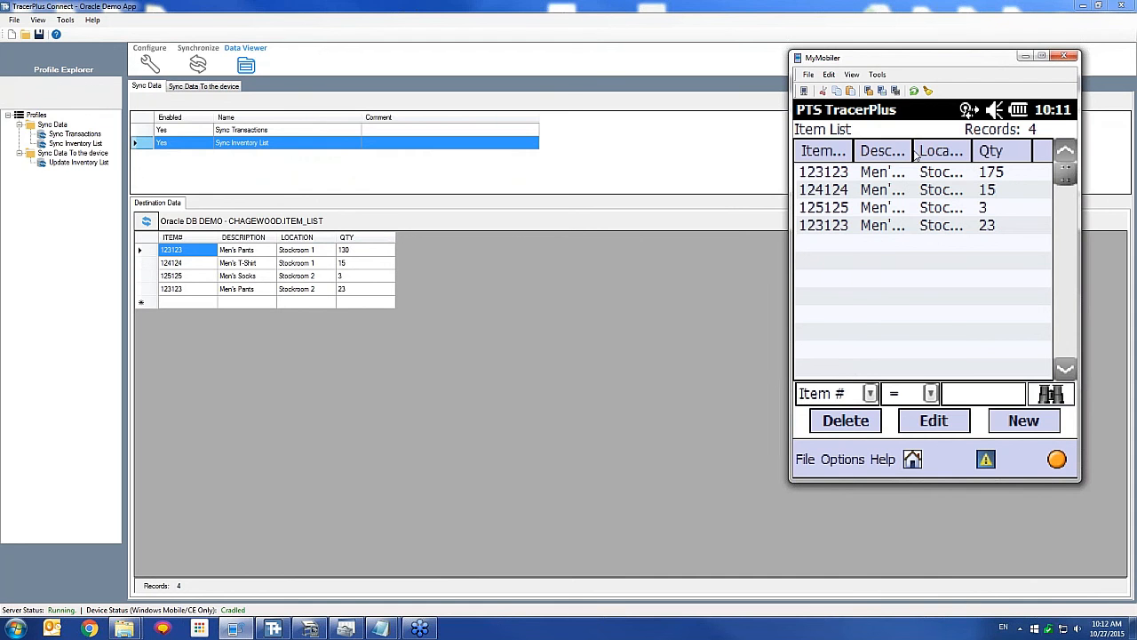
{"action": "left_click_drag", "start_coordinate": [915, 153], "coordinate": [950, 153]}
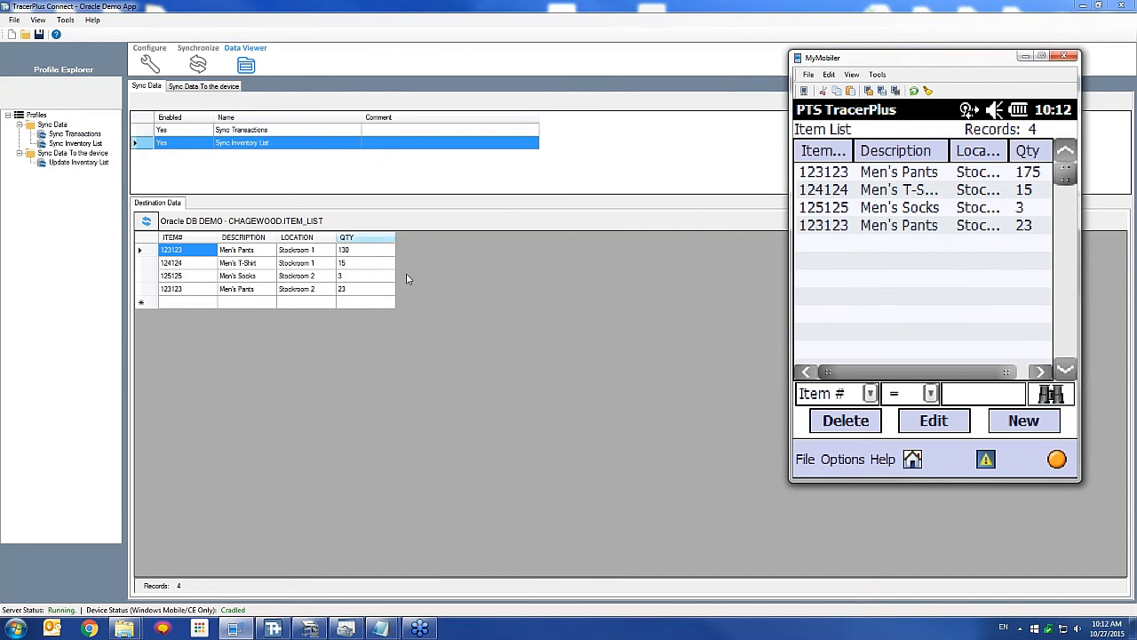
- Go back to the device home screen and open the Inventory data entry form
{"action": "left_click", "coordinate": [912, 458]}
{"action": "left_click", "coordinate": [853, 168]}
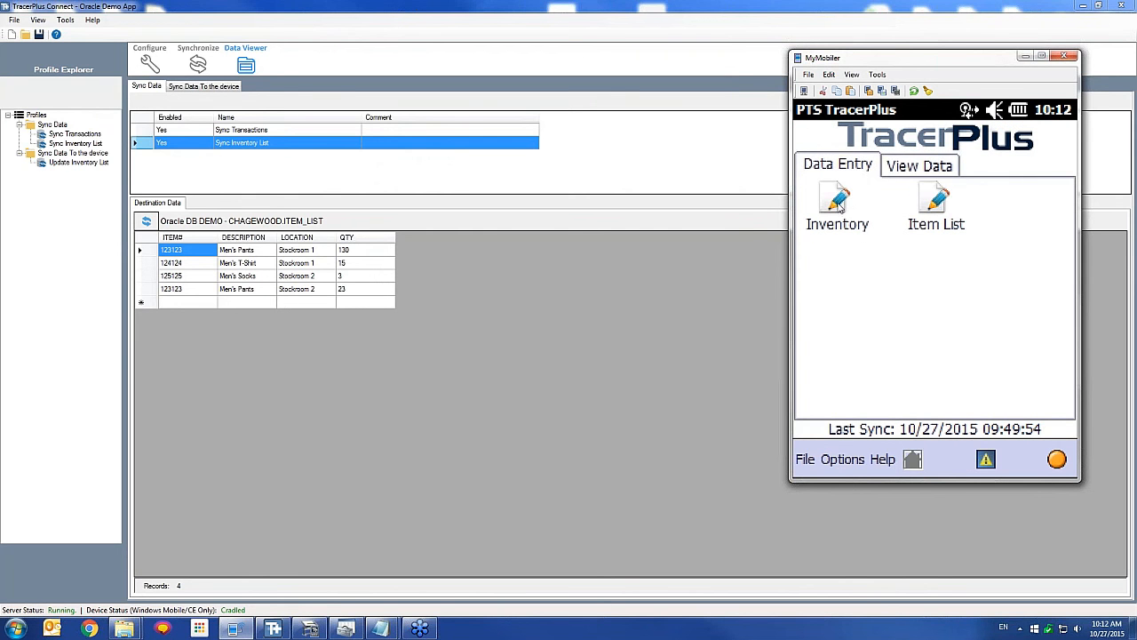
{"action": "left_click", "coordinate": [837, 205]}
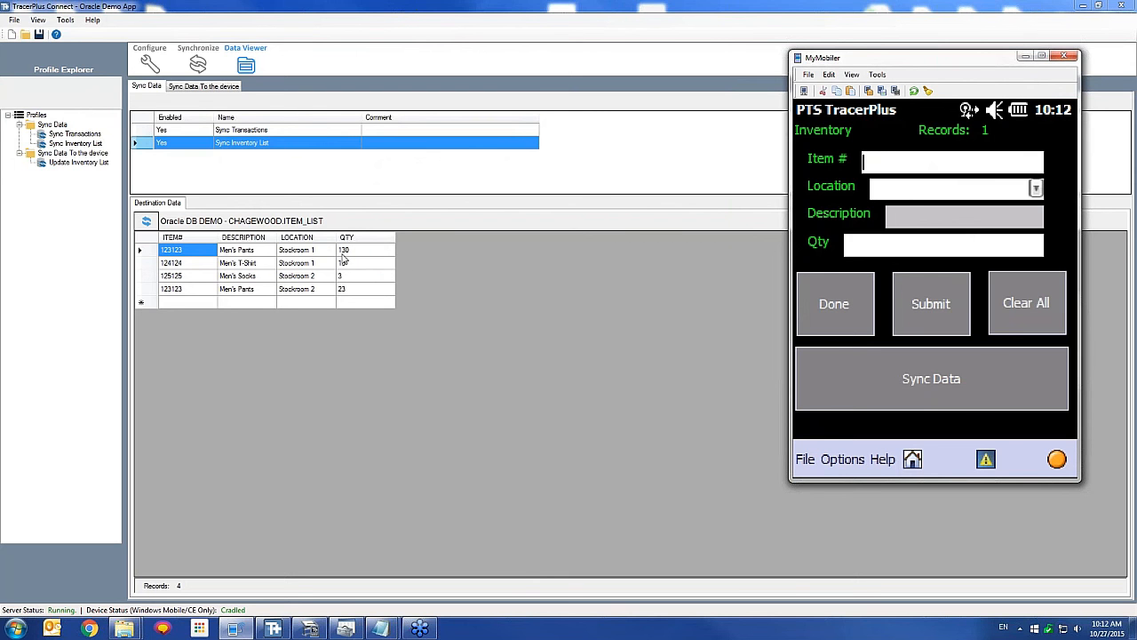
- Sync the device with the server using Sync Data on the Inventory form
{"action": "left_click", "coordinate": [151, 130]}
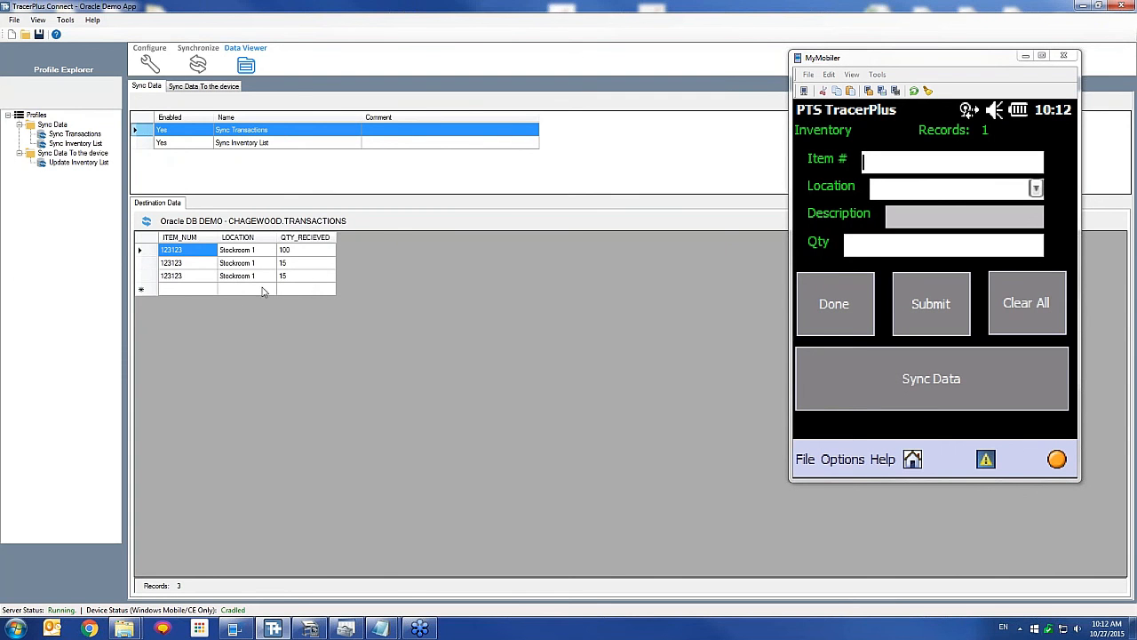
{"action": "left_click", "coordinate": [187, 86]}
{"action": "left_click", "coordinate": [930, 380]}
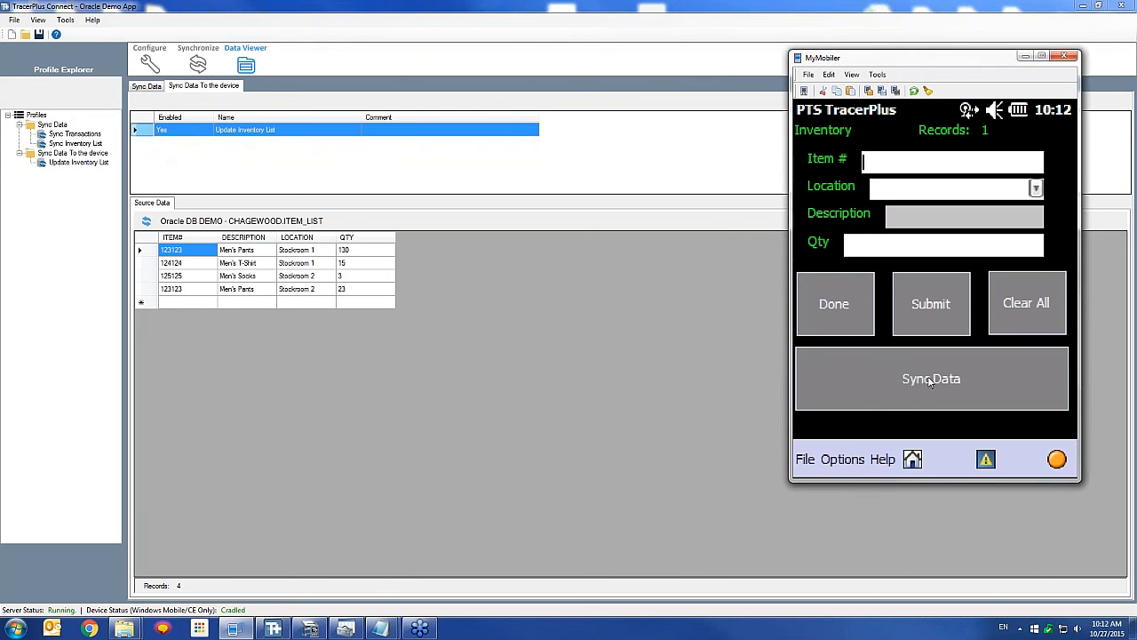
{"action": "left_click", "coordinate": [930, 380]}
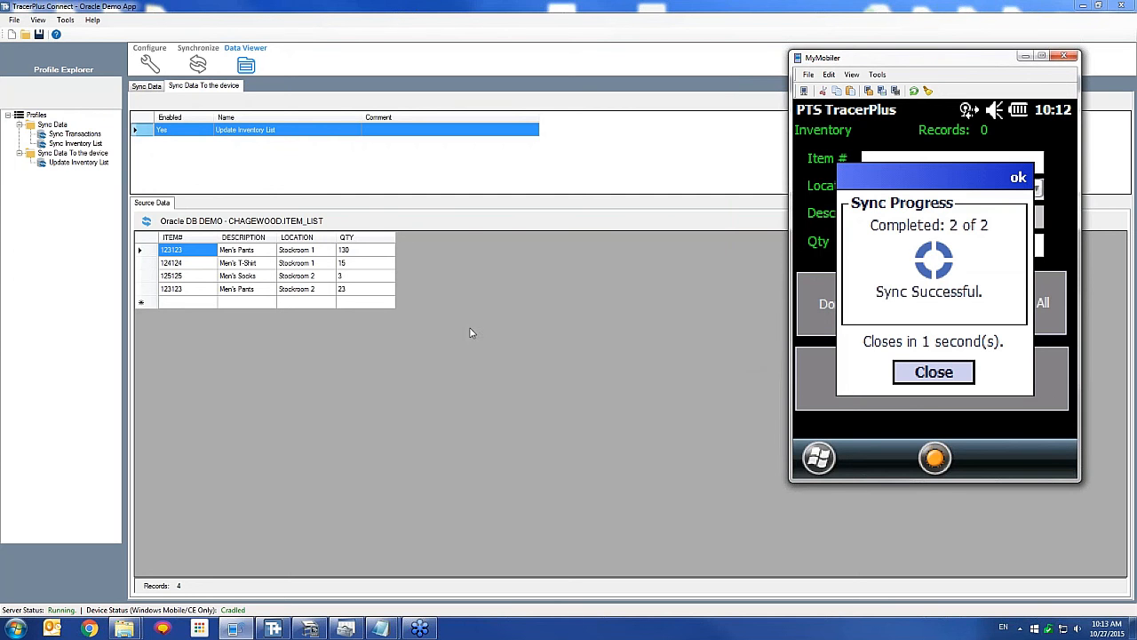
- Reload ITEM_LIST and TRANSACTIONS to show the quantity 175 and the new 45 row
{"action": "left_click", "coordinate": [147, 222]}
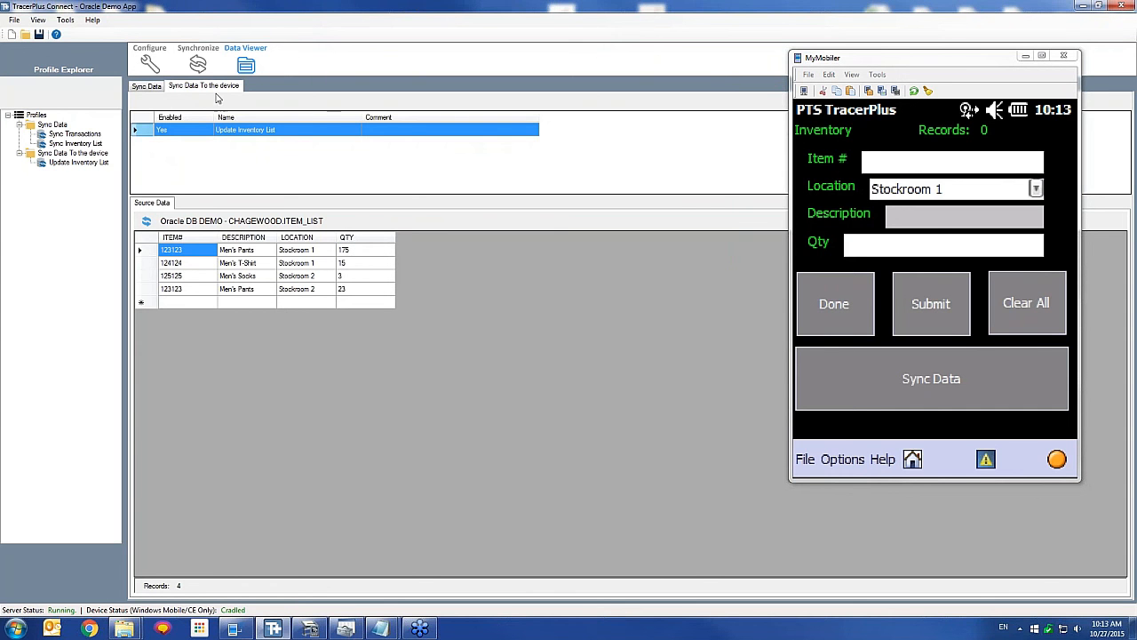
{"action": "left_click", "coordinate": [146, 85]}
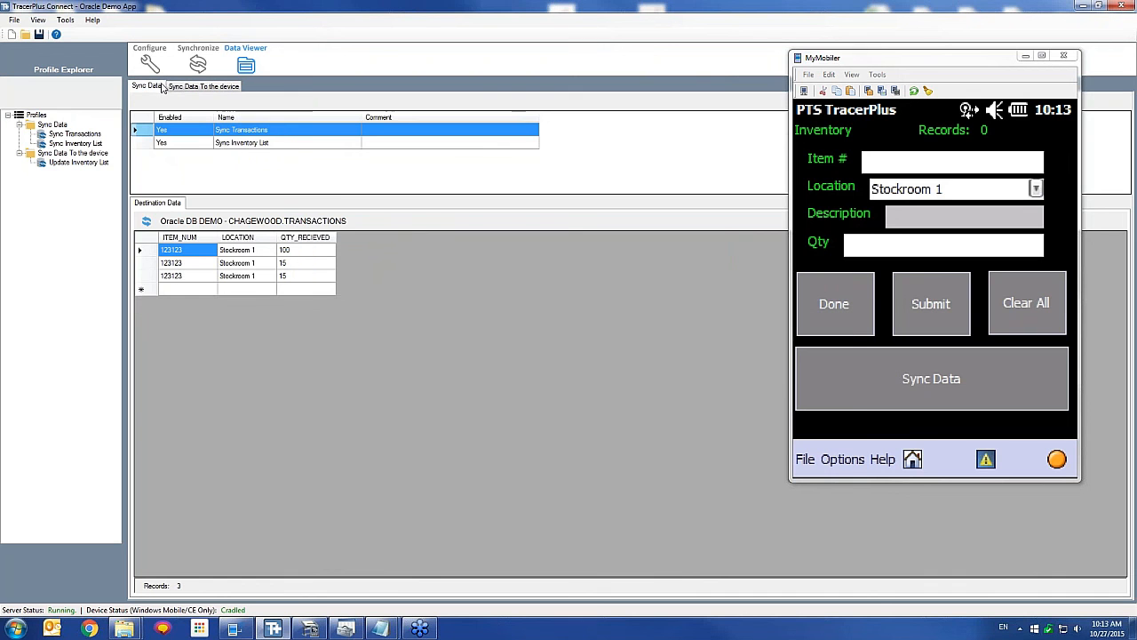
{"action": "left_click", "coordinate": [148, 222]}
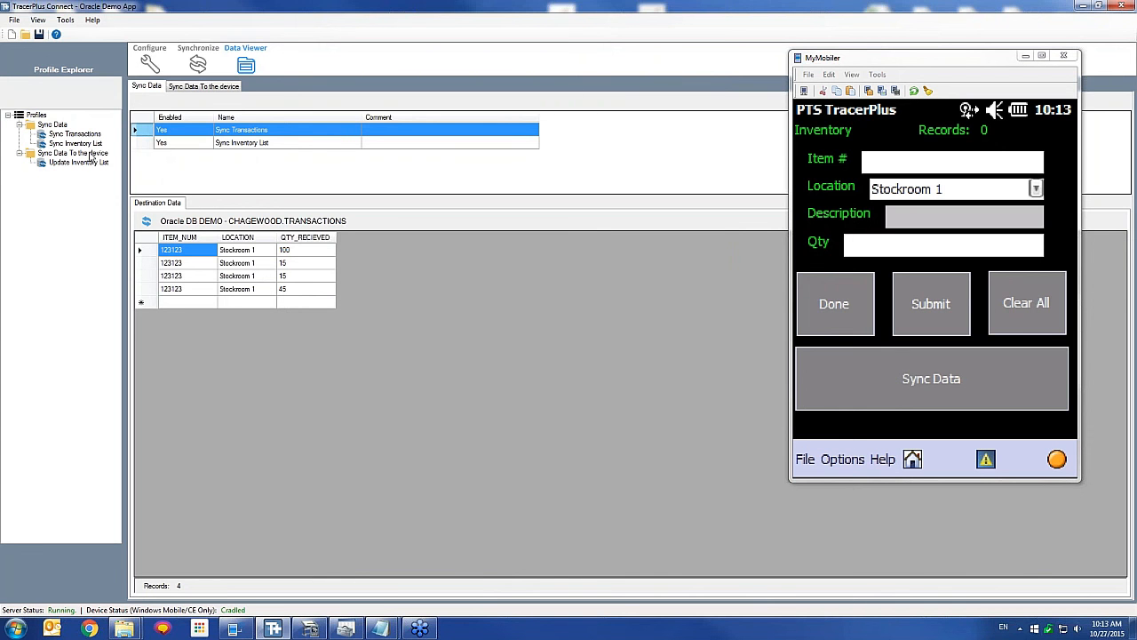
- Switch to the Configure view to reach the Update Inventory List process settings
{"action": "left_click", "coordinate": [149, 63]}
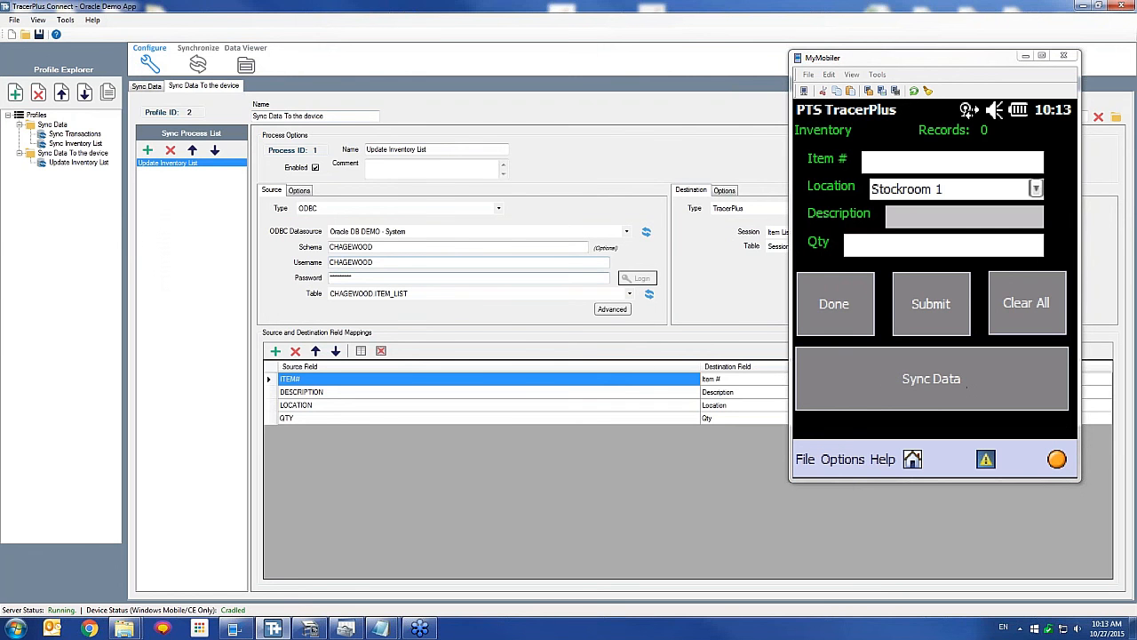
- Duplicate the Sync Data button on the Inventory form and place the copy just below it
{"action": "left_click", "coordinate": [310, 629]}
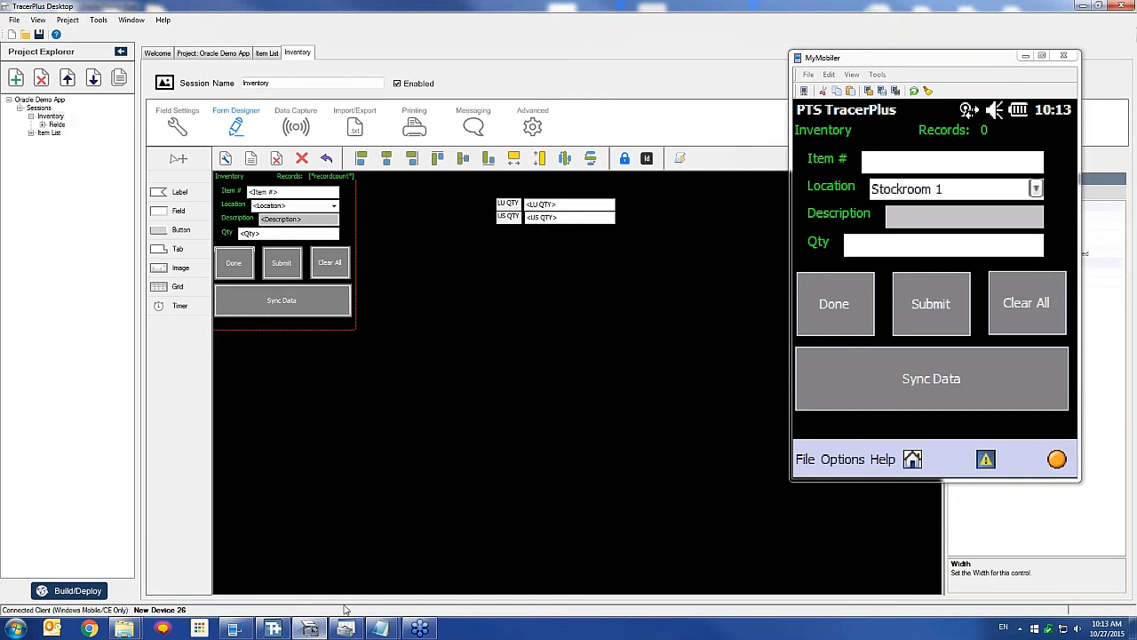
{"action": "left_click", "coordinate": [264, 302]}
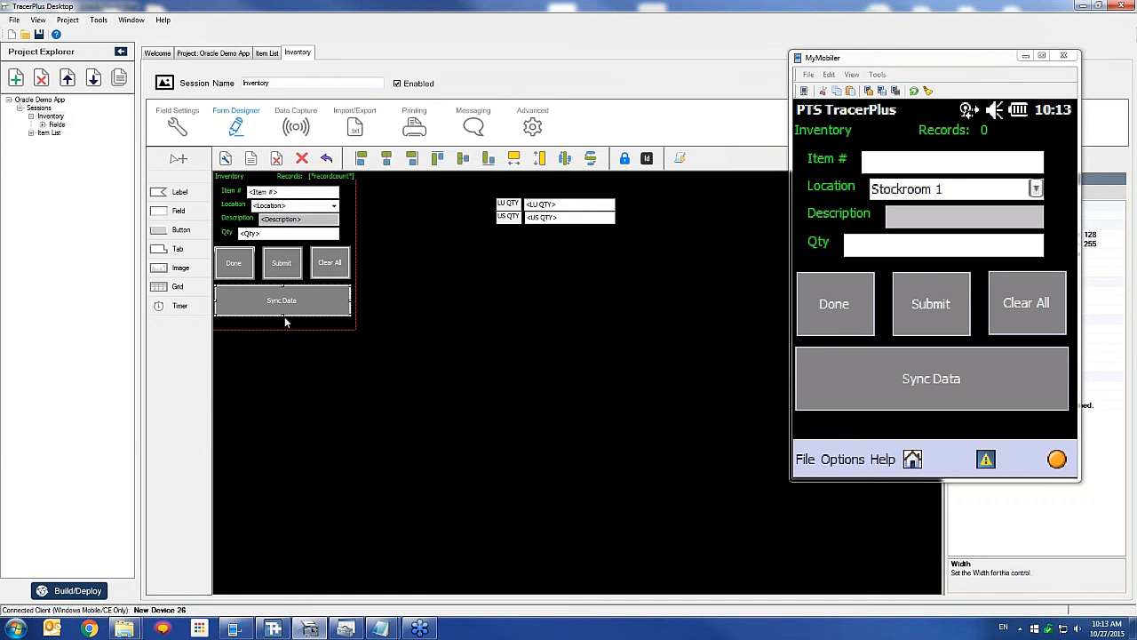
{"action": "left_click_drag", "start_coordinate": [283, 318], "coordinate": [282, 305]}
{"action": "left_click", "coordinate": [1026, 58]}
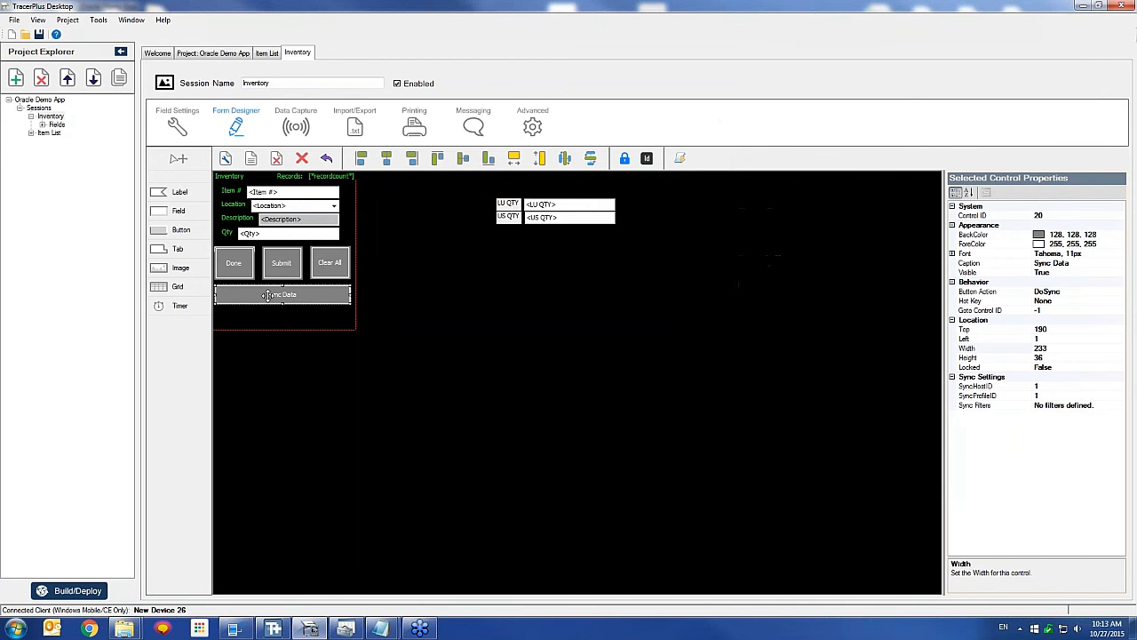
{"action": "right_click", "coordinate": [268, 296]}
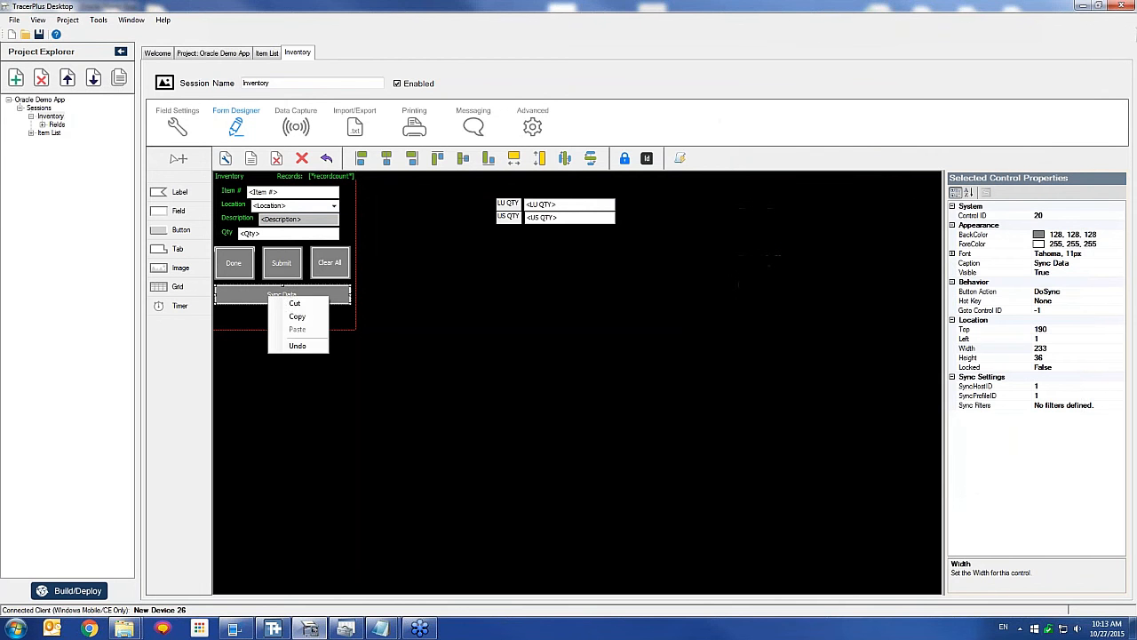
{"action": "left_click", "coordinate": [298, 317]}
{"action": "left_click", "coordinate": [237, 320]}
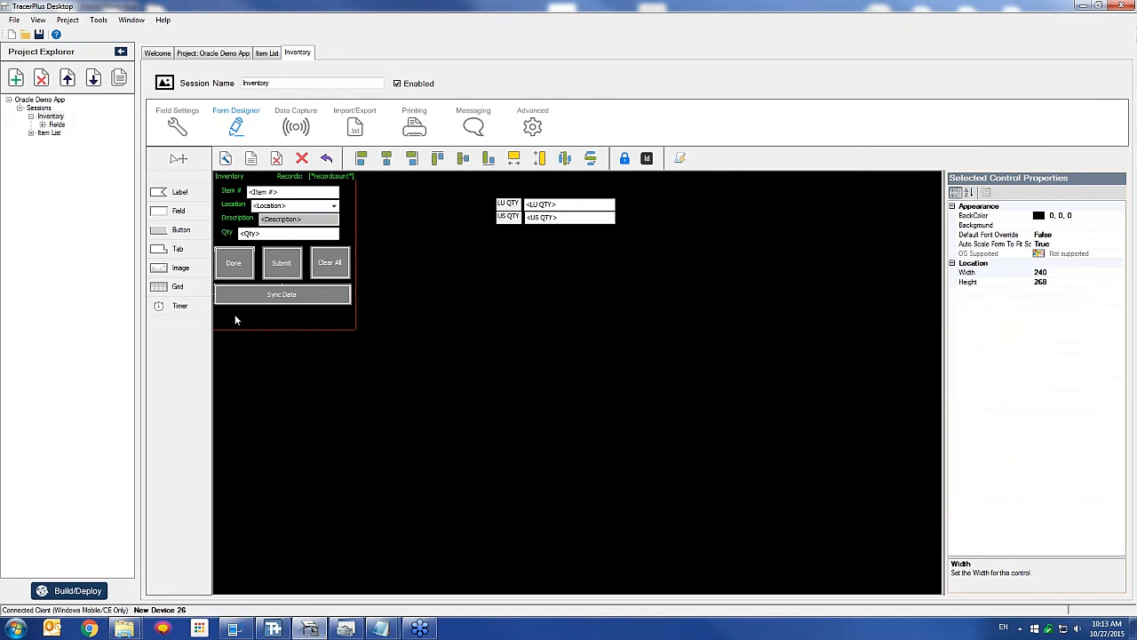
{"action": "right_click", "coordinate": [232, 320]}
{"action": "left_click", "coordinate": [257, 325]}
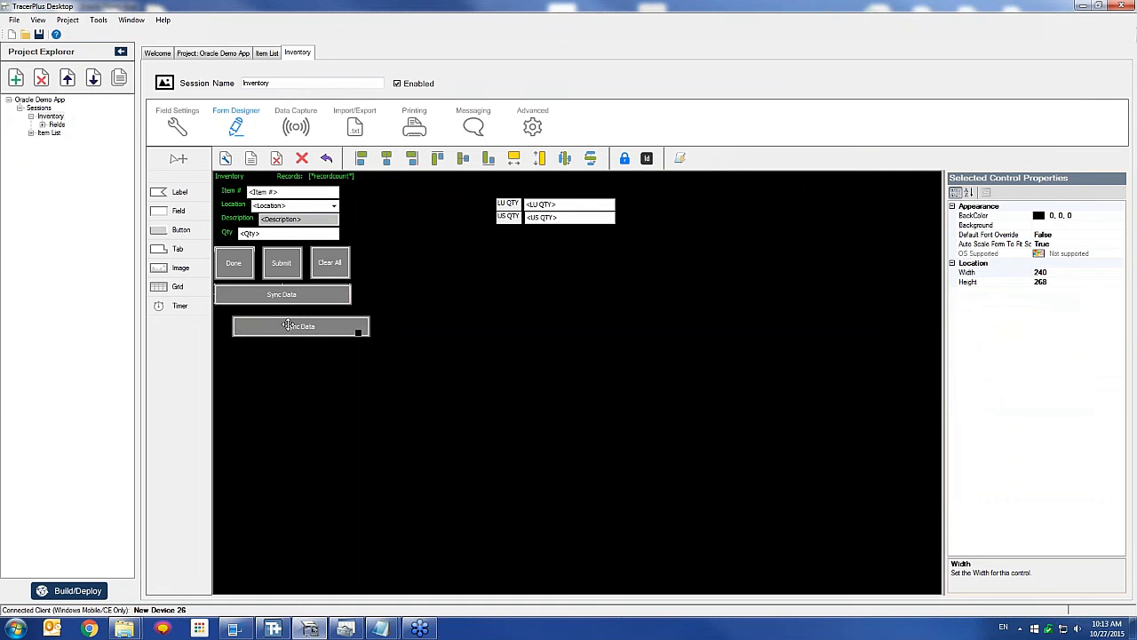
{"action": "left_click_drag", "start_coordinate": [277, 319], "coordinate": [270, 314]}
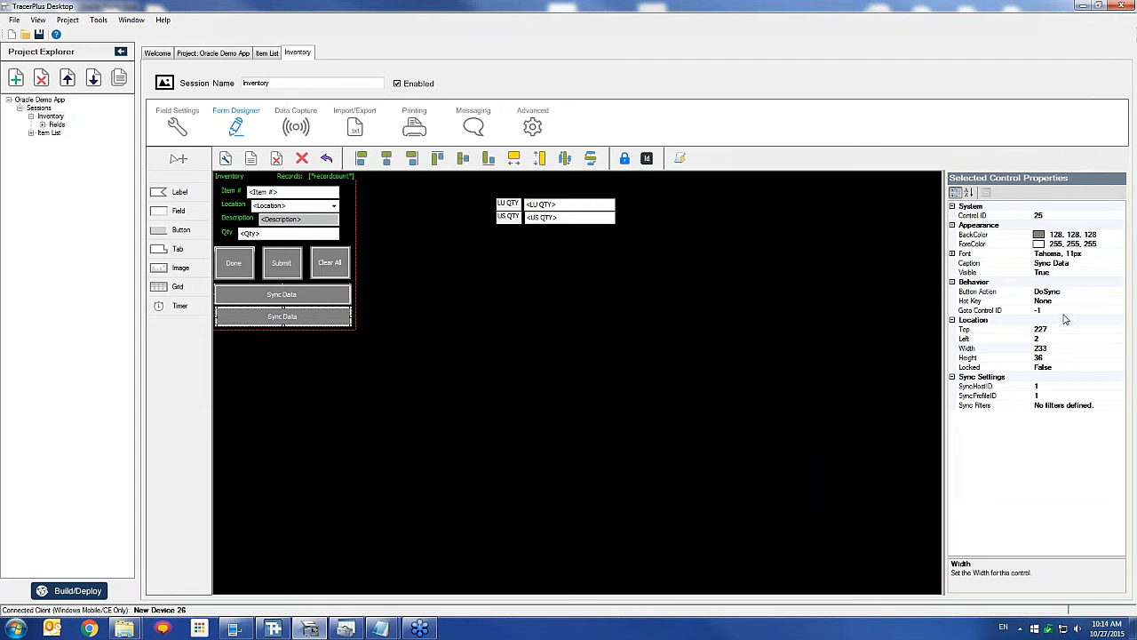
- Caption the new button 'Update Device' and set its SyncProfileID to 2
{"action": "left_click", "coordinate": [1091, 264]}
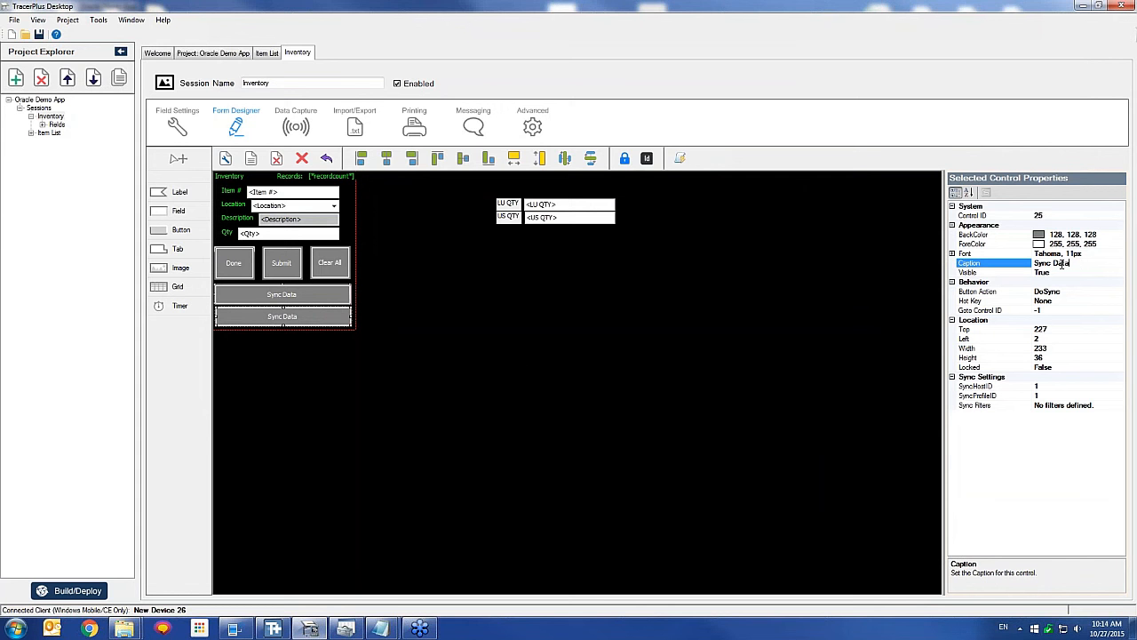
{"action": "left_click_drag", "start_coordinate": [1070, 264], "coordinate": [910, 296]}
{"action": "type", "text": "Update Device"}
{"action": "key", "text": "Return"}
{"action": "left_click", "coordinate": [1065, 396]}
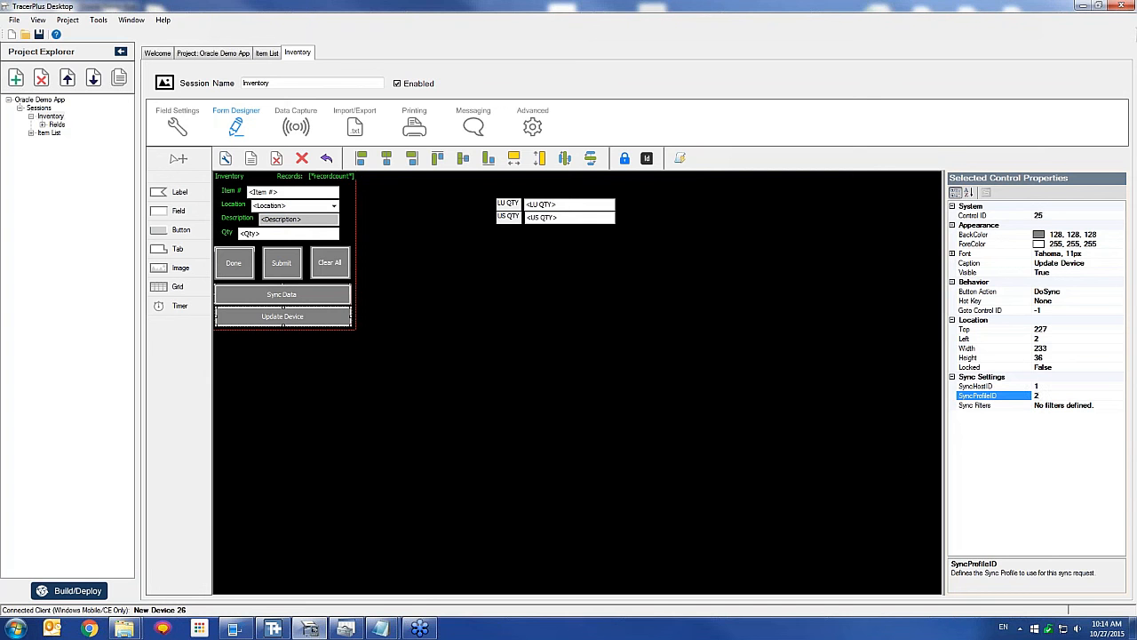
{"action": "left_click", "coordinate": [274, 628]}
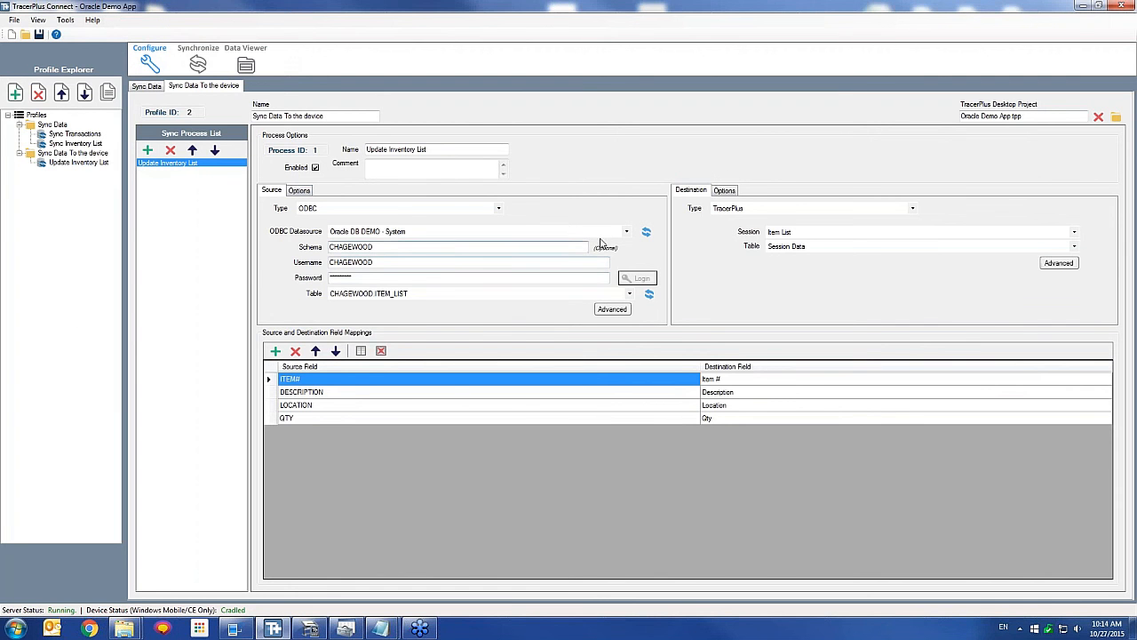
- Review the Oracle Demo App project's Connect hosts sync settings, then return to the Inventory form
{"action": "left_click", "coordinate": [1083, 7]}
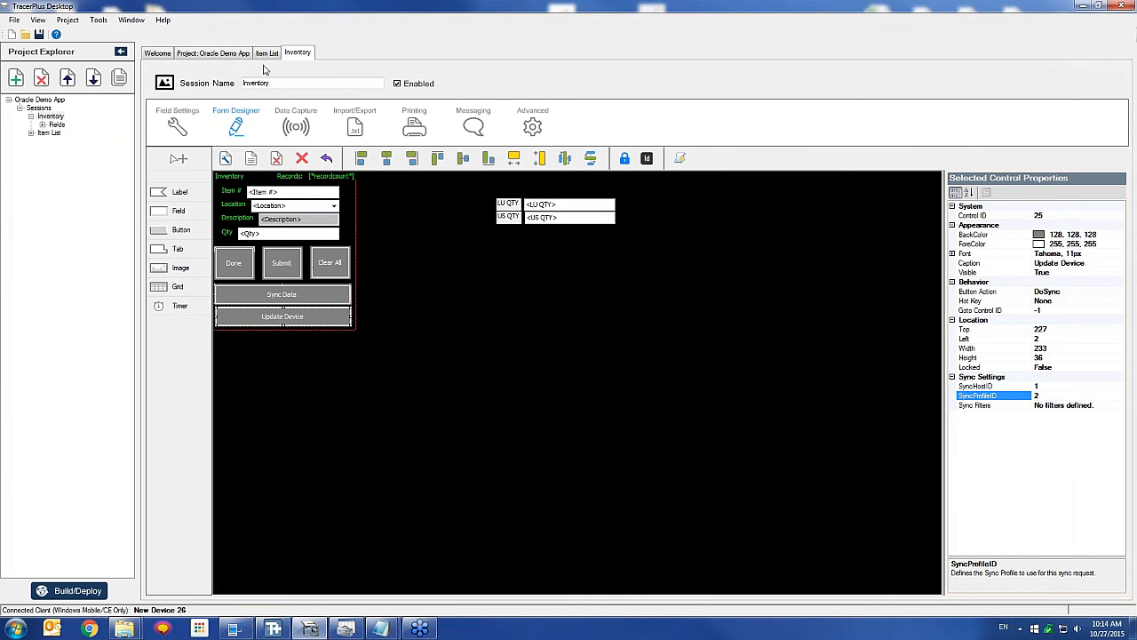
{"action": "left_click", "coordinate": [213, 52]}
{"action": "left_click", "coordinate": [355, 131]}
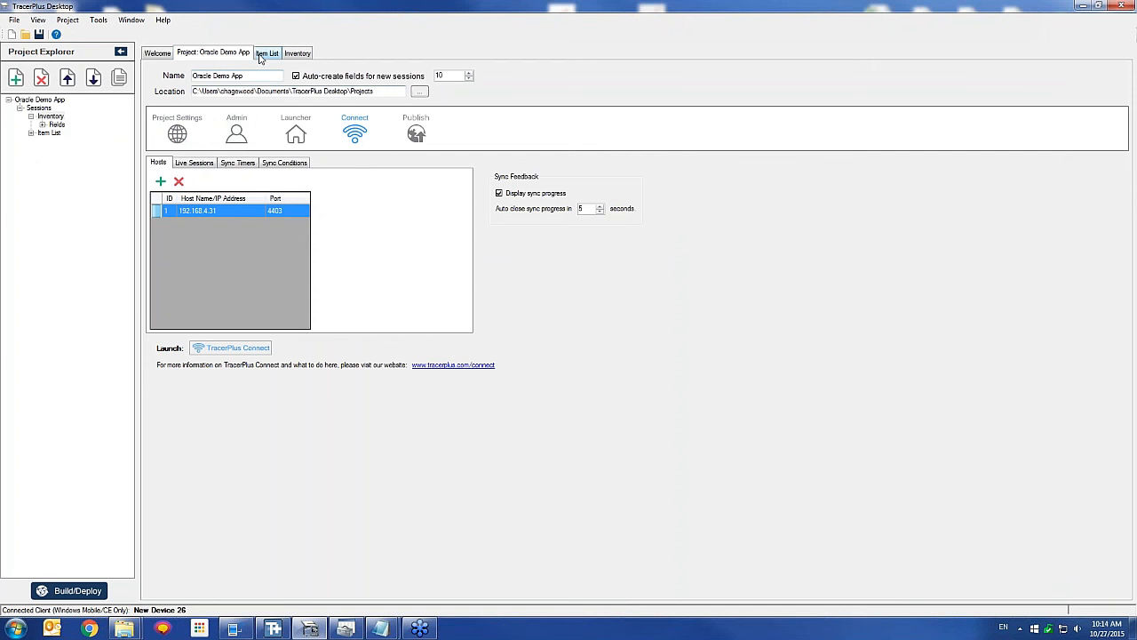
{"action": "left_click", "coordinate": [298, 52]}
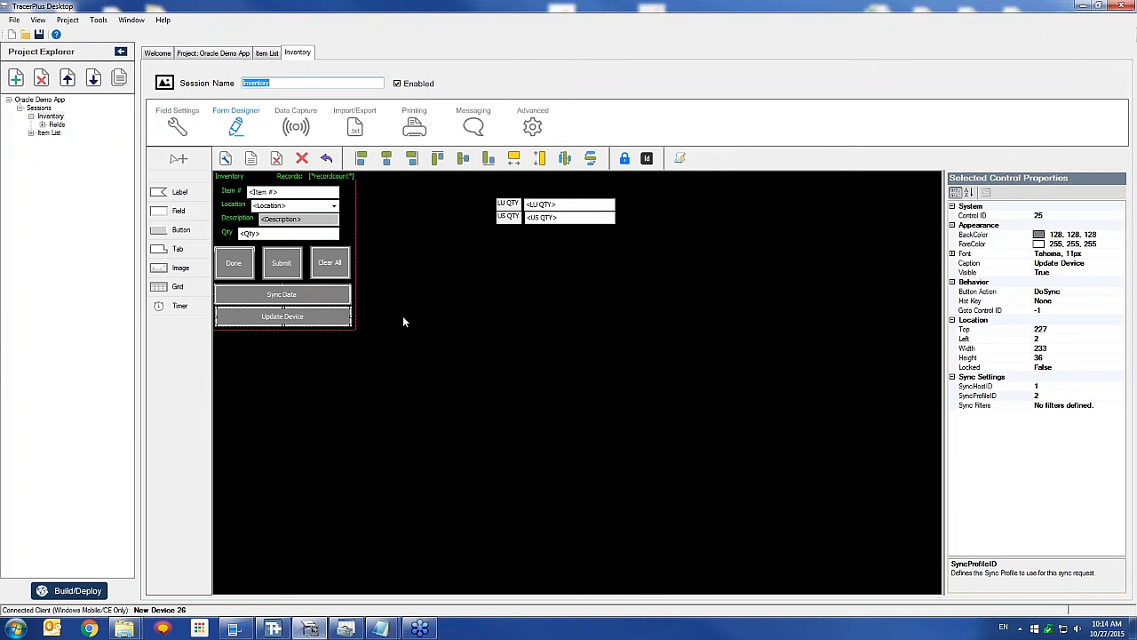
- Build the project and deploy it to the Windows Mobile device
{"action": "left_click", "coordinate": [100, 596]}
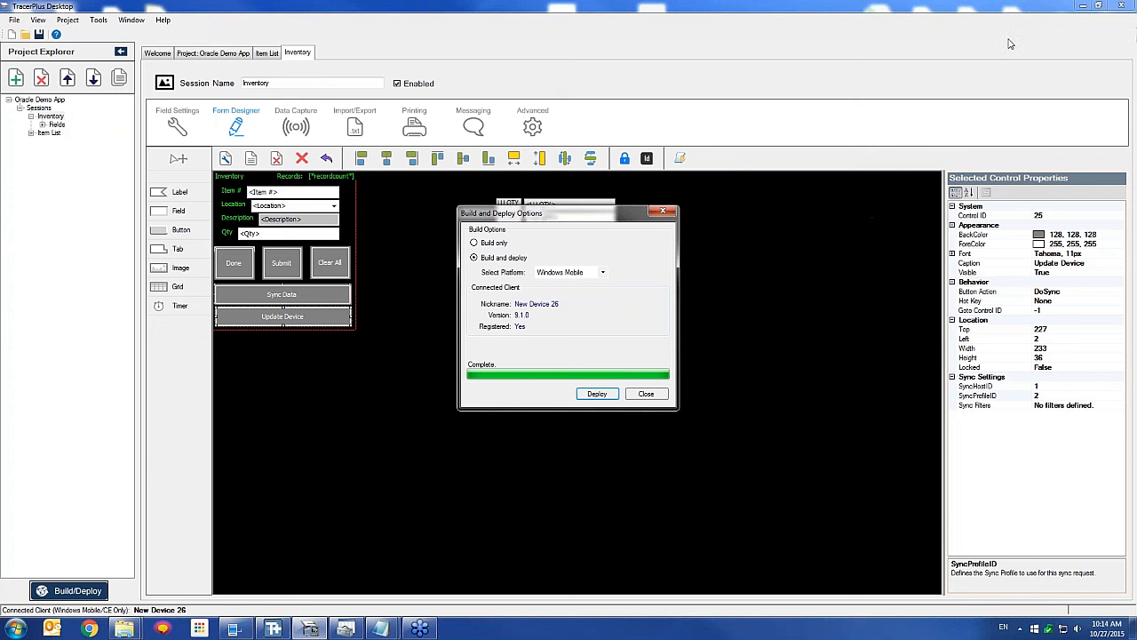
{"action": "left_click", "coordinate": [655, 394]}
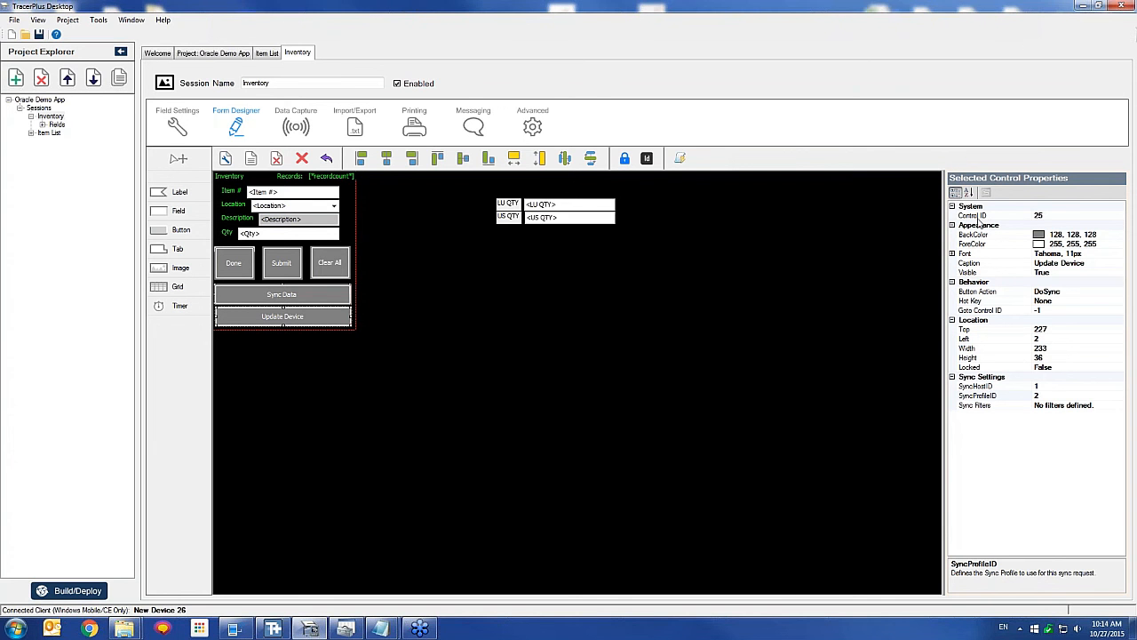
{"action": "left_click", "coordinate": [1082, 5]}
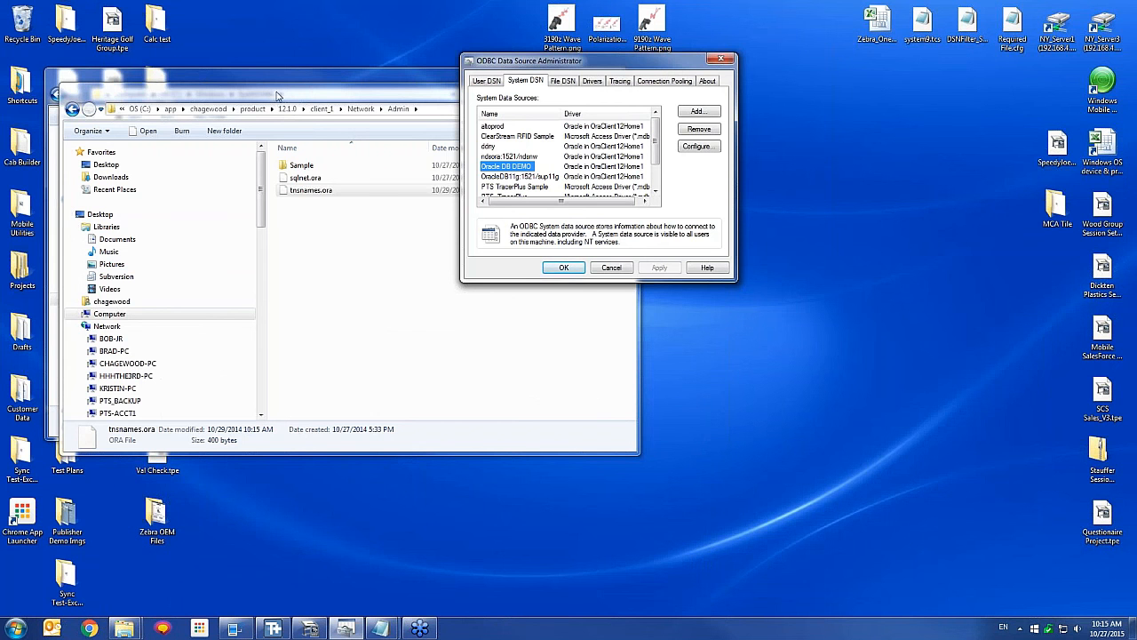
- Launch sqldeveloper.exe from Shortcuts > sqldeveloper, letting it run past the security warning
{"action": "left_click_drag", "start_coordinate": [668, 63], "coordinate": [935, 66]}
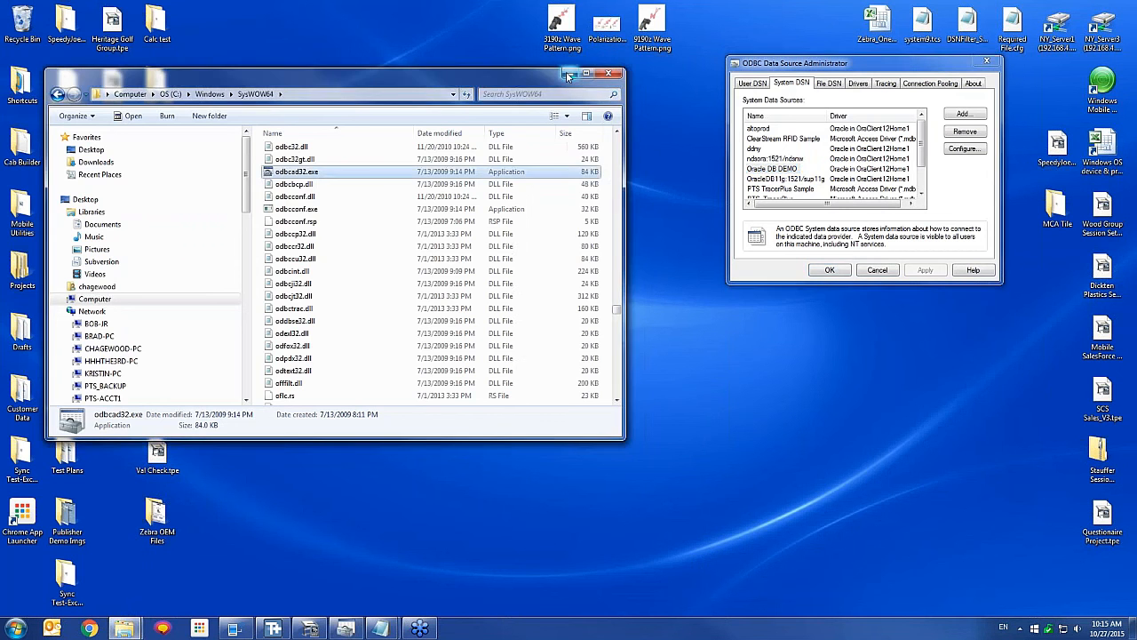
{"action": "left_click", "coordinate": [560, 71]}
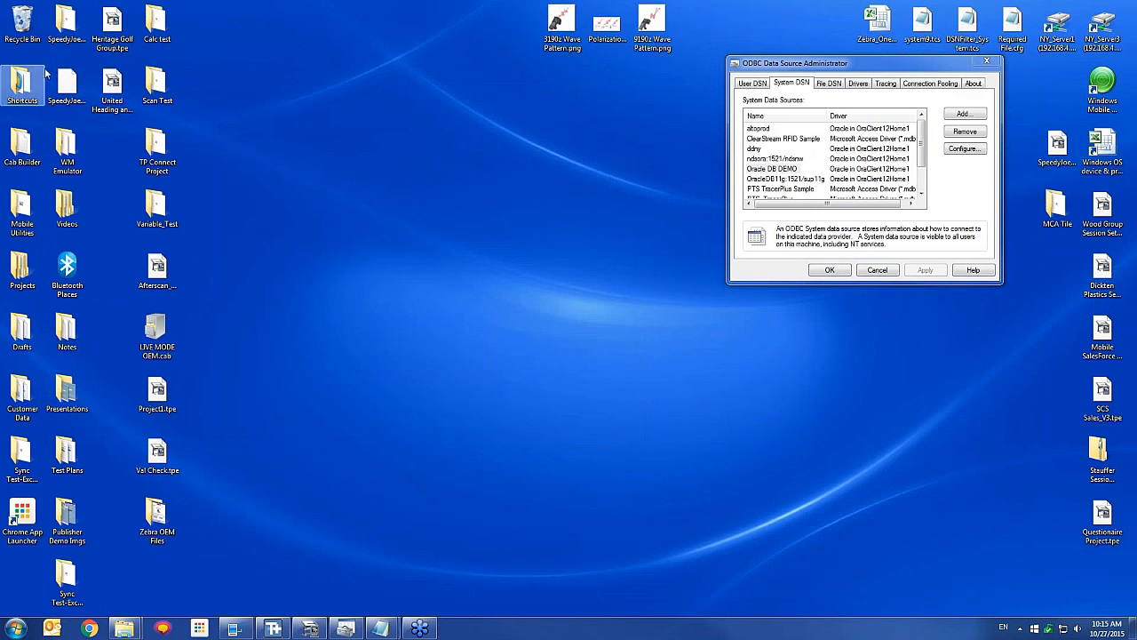
{"action": "double_click", "coordinate": [23, 89]}
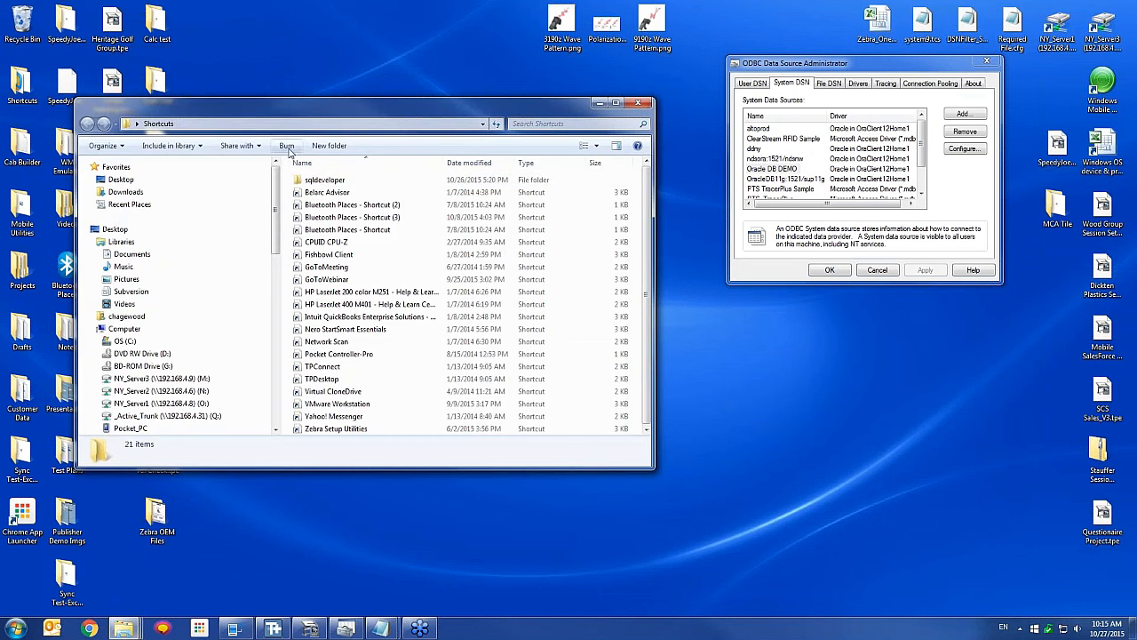
{"action": "double_click", "coordinate": [327, 180]}
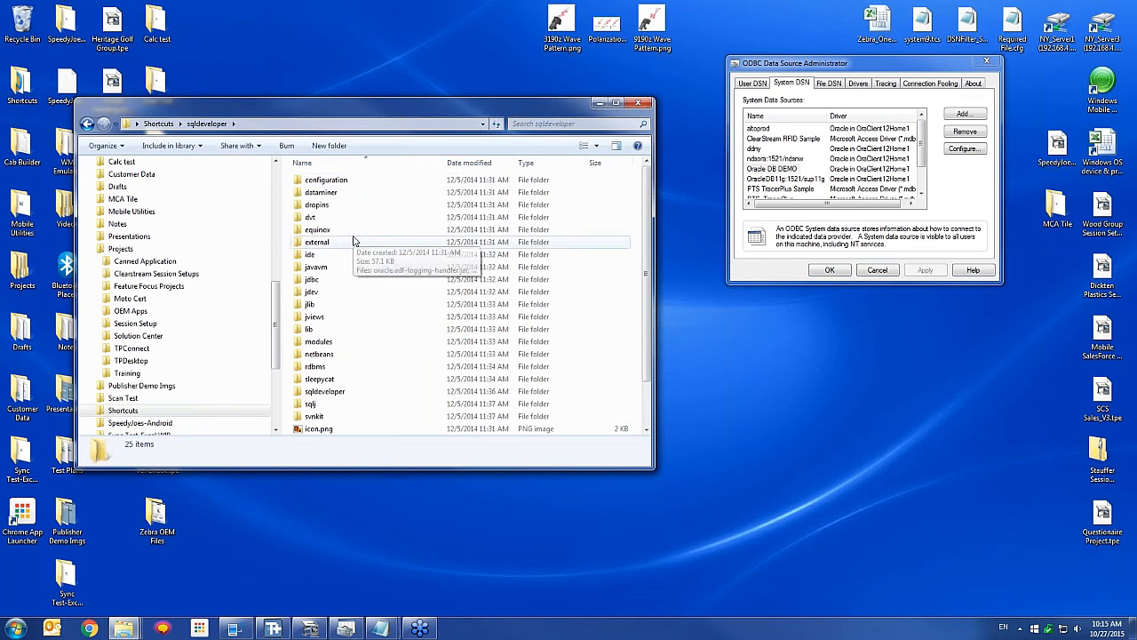
{"action": "scroll", "coordinate": [476, 359], "scroll_direction": "down", "scroll_amount": 2}
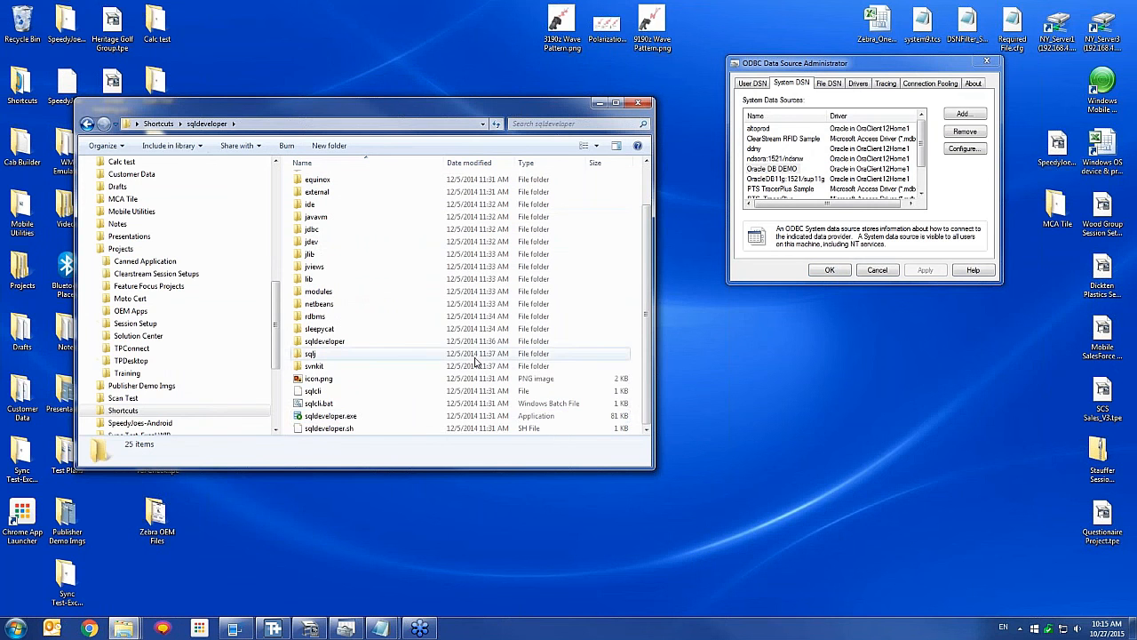
{"action": "double_click", "coordinate": [382, 416]}
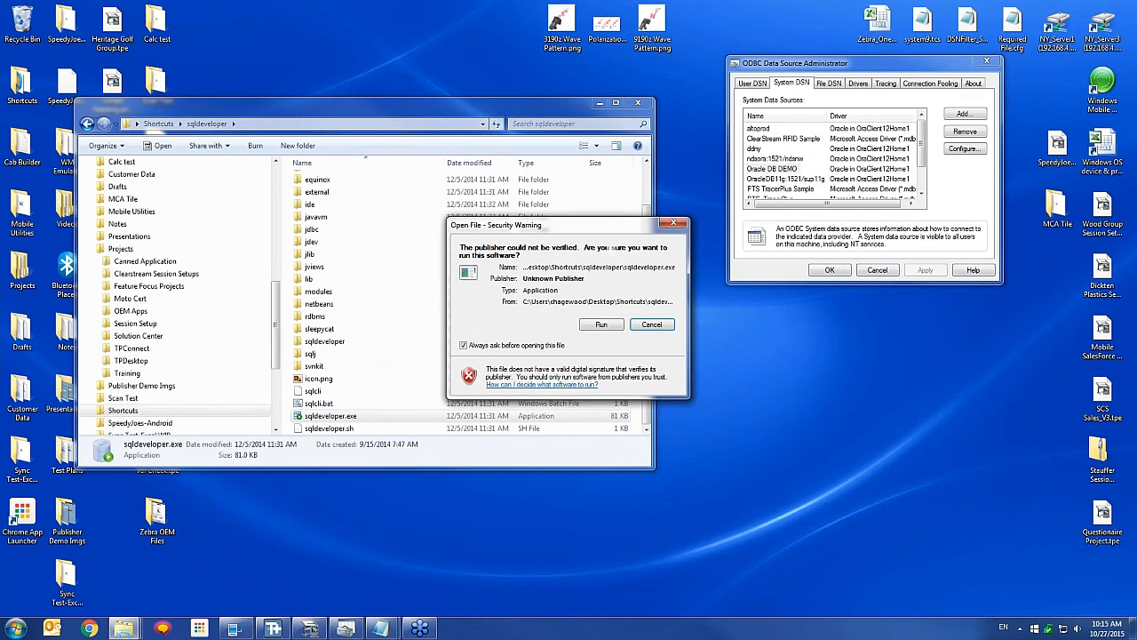
{"action": "left_click", "coordinate": [614, 327]}
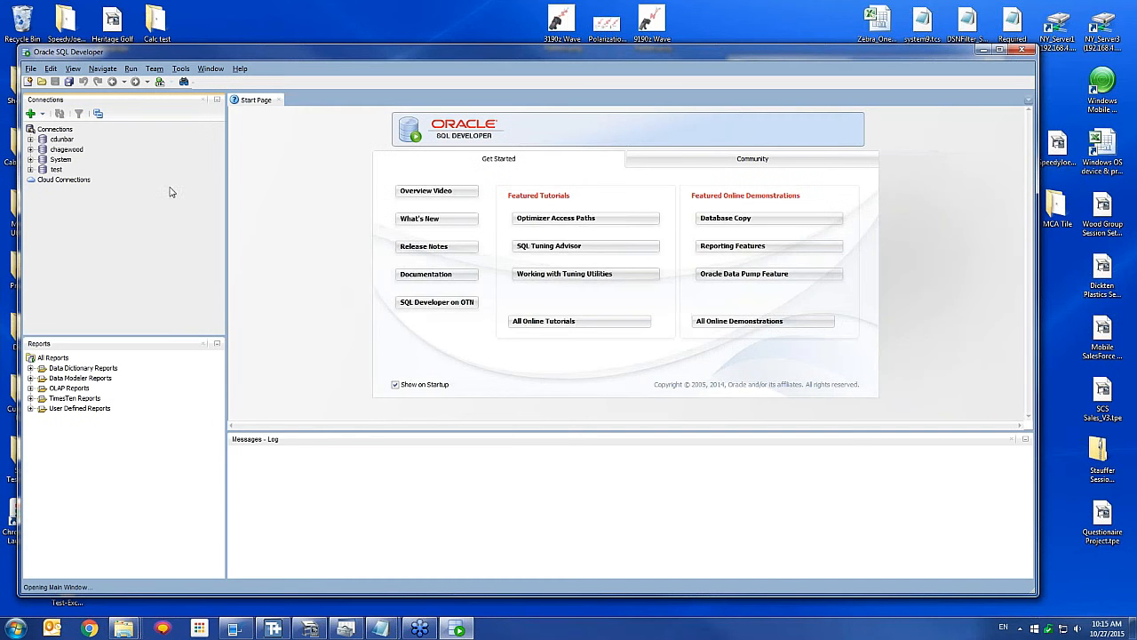
- Log in to the saved database connection with its password
{"action": "double_click", "coordinate": [62, 149]}
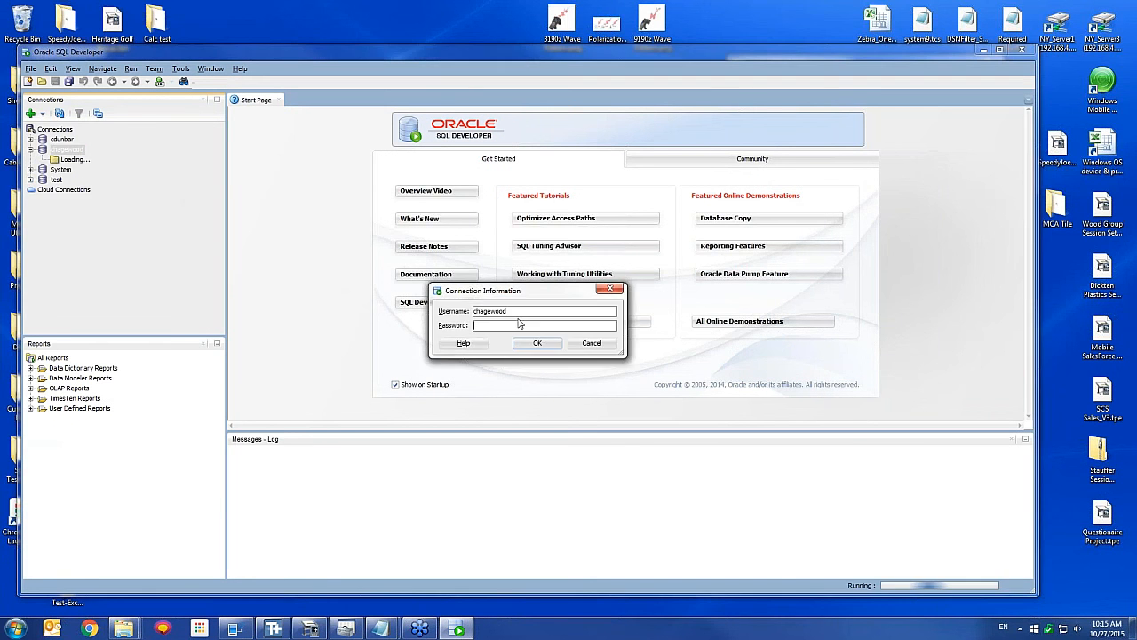
{"action": "type", "text": "•••••••"}
{"action": "left_click", "coordinate": [522, 343]}
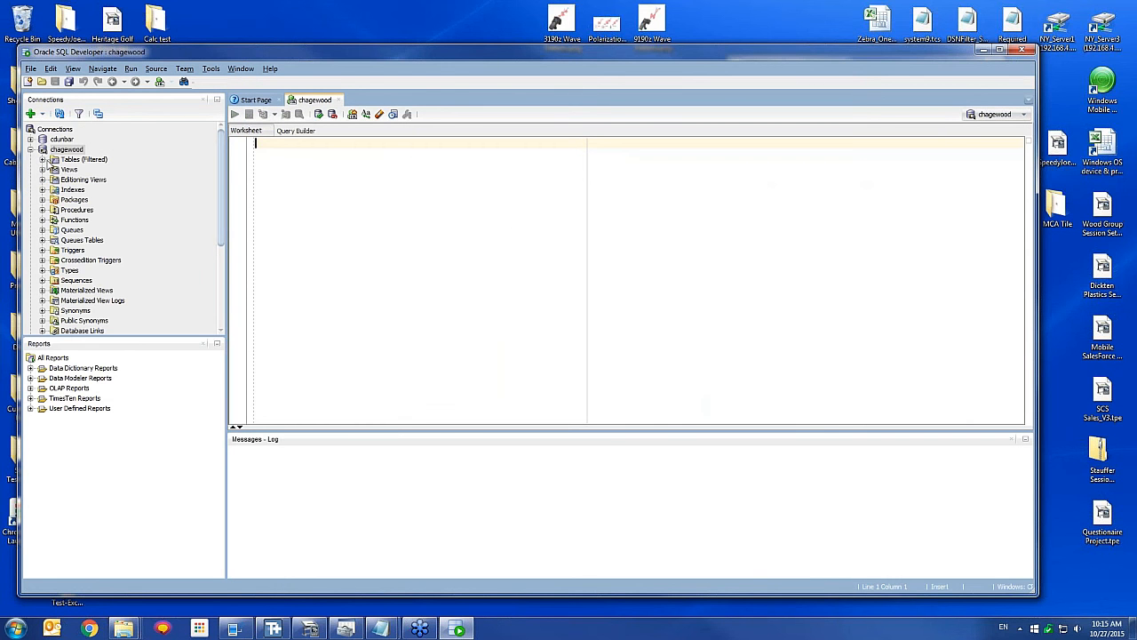
- Expand Tables and open the ITEM_LIST table's data, then return to TracerPlus Connect
{"action": "left_click", "coordinate": [42, 159]}
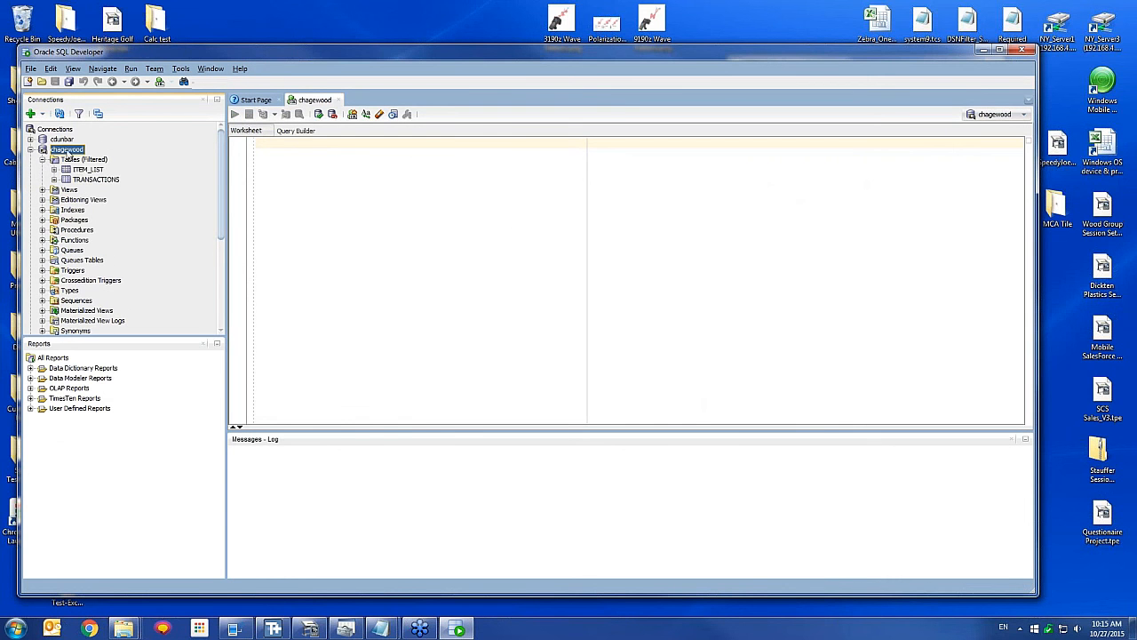
{"action": "left_click", "coordinate": [80, 169]}
{"action": "double_click", "coordinate": [80, 170]}
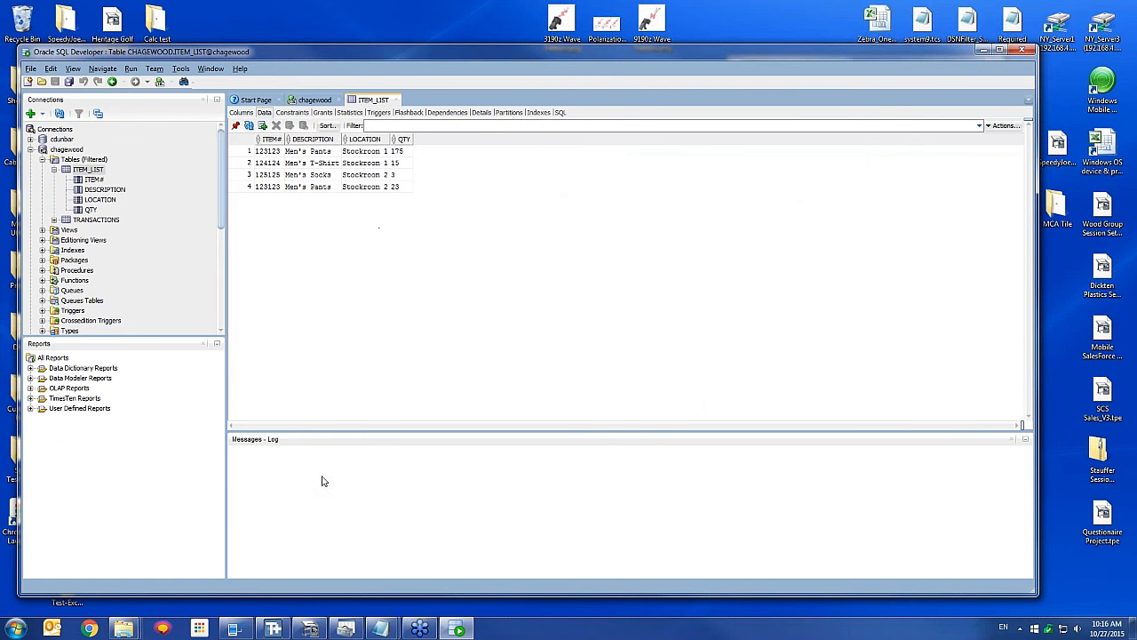
{"action": "left_click", "coordinate": [272, 628]}
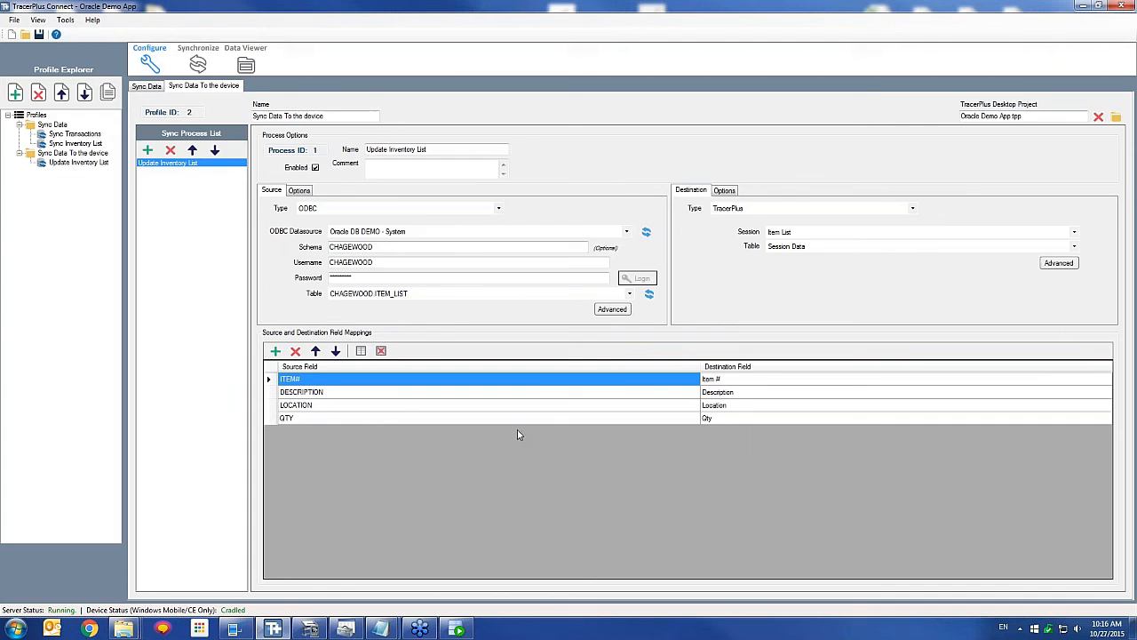
- Show Sync Inventory List's ITEM_LIST records in the Data Viewer, with Stockroom 1 Men's Pants at 130
{"action": "left_click", "coordinate": [233, 60]}
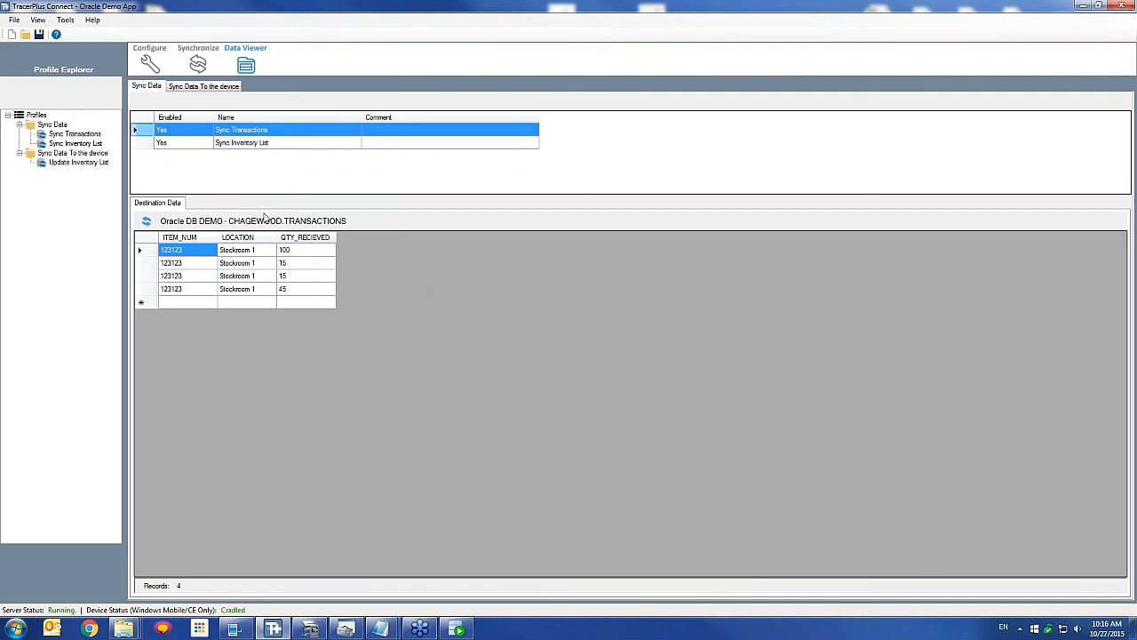
{"action": "left_click", "coordinate": [239, 142]}
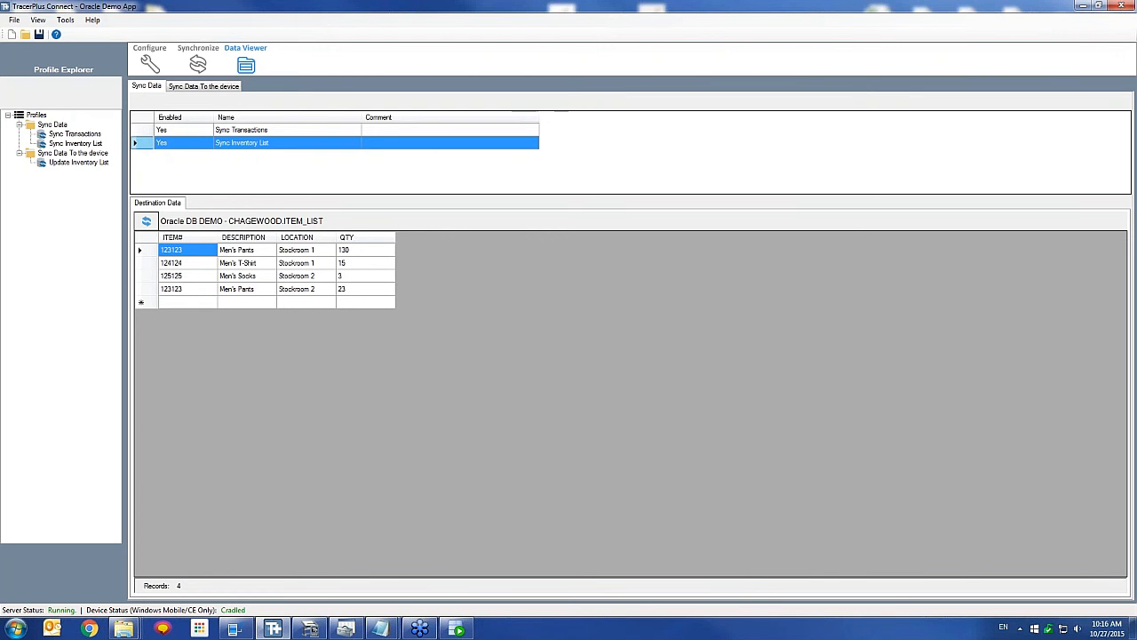
- Insert a new ITEM_LIST row with item number 126126 and description Men's Shoes
{"action": "left_click", "coordinate": [380, 629]}
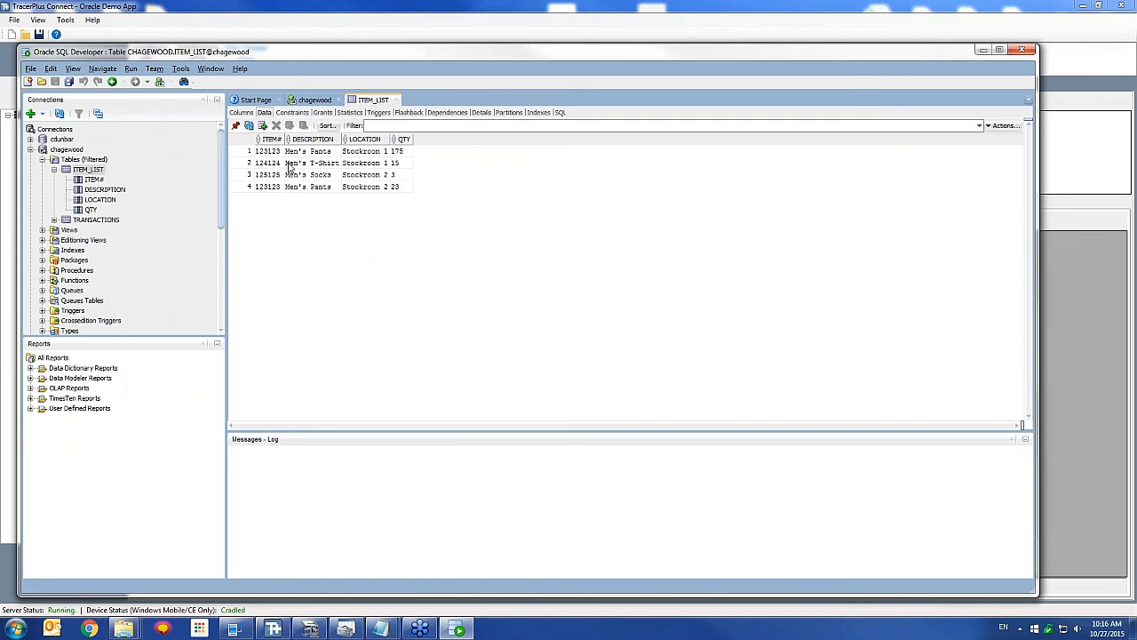
{"action": "left_click", "coordinate": [262, 126]}
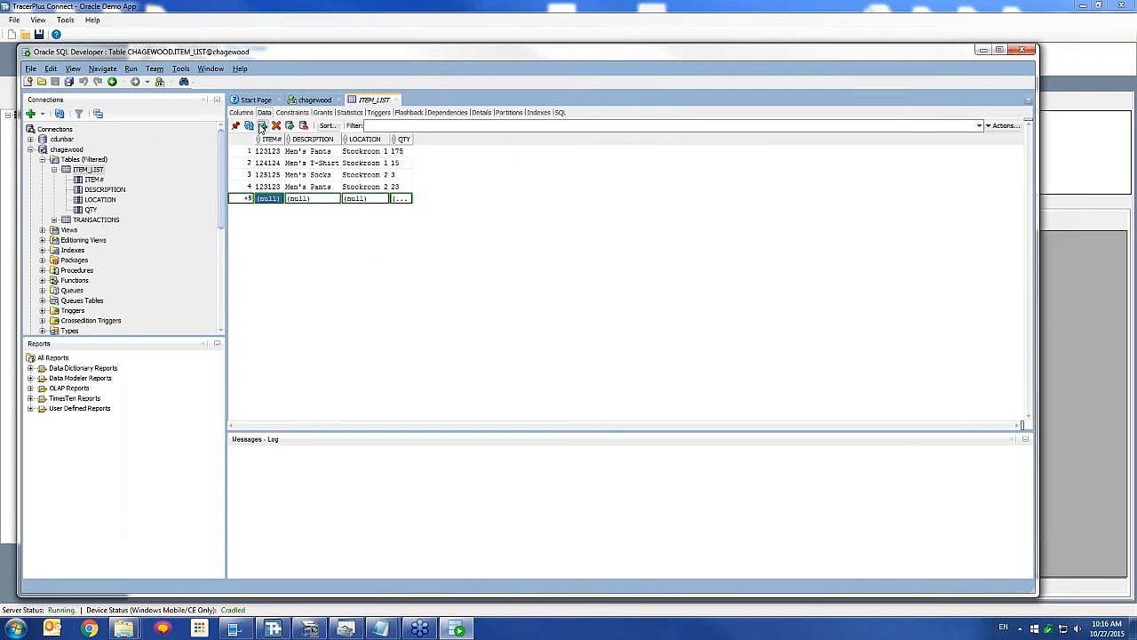
{"action": "left_click", "coordinate": [266, 200]}
{"action": "key", "text": "Tab"}
{"action": "left_click", "coordinate": [304, 200]}
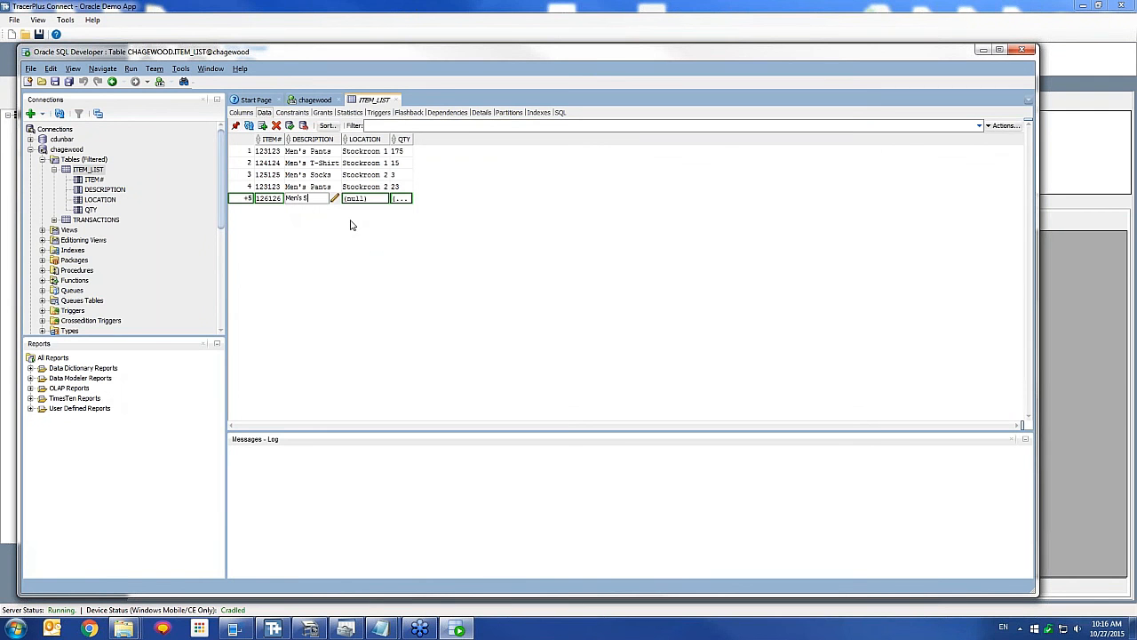
{"action": "left_click", "coordinate": [363, 199]}
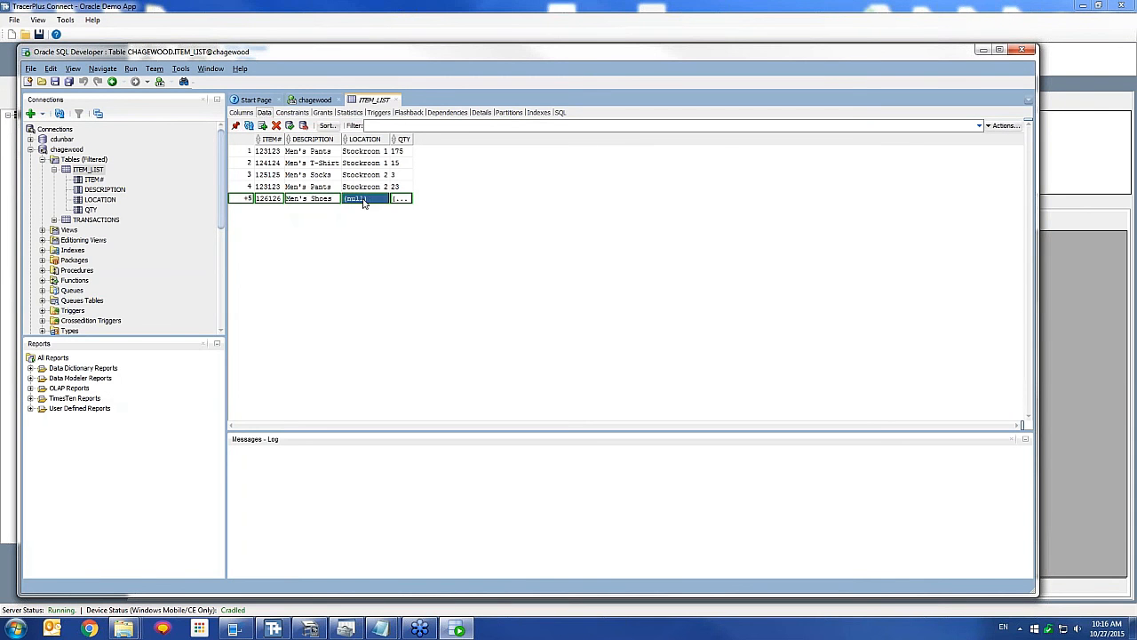
- Set the new row's location to Stockroom 2 and QTY to 30, then commit it
{"action": "left_click", "coordinate": [366, 199]}
{"action": "type", "text": "Stockroom 2"}
{"action": "left_click", "coordinate": [403, 198]}
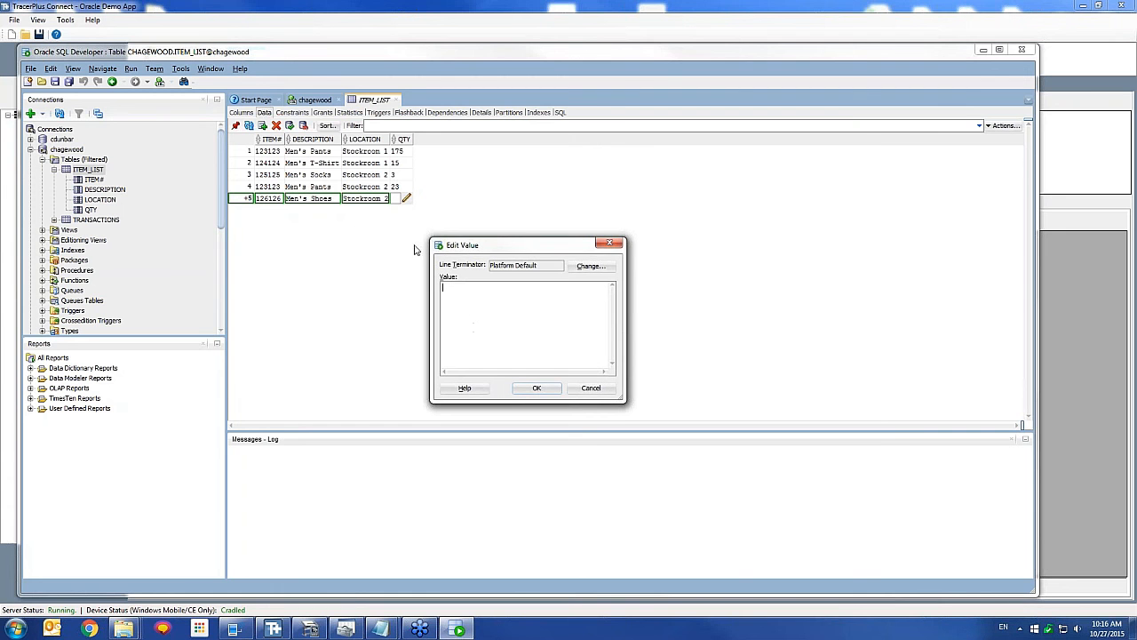
{"action": "left_click", "coordinate": [610, 244]}
{"action": "left_click", "coordinate": [395, 201]}
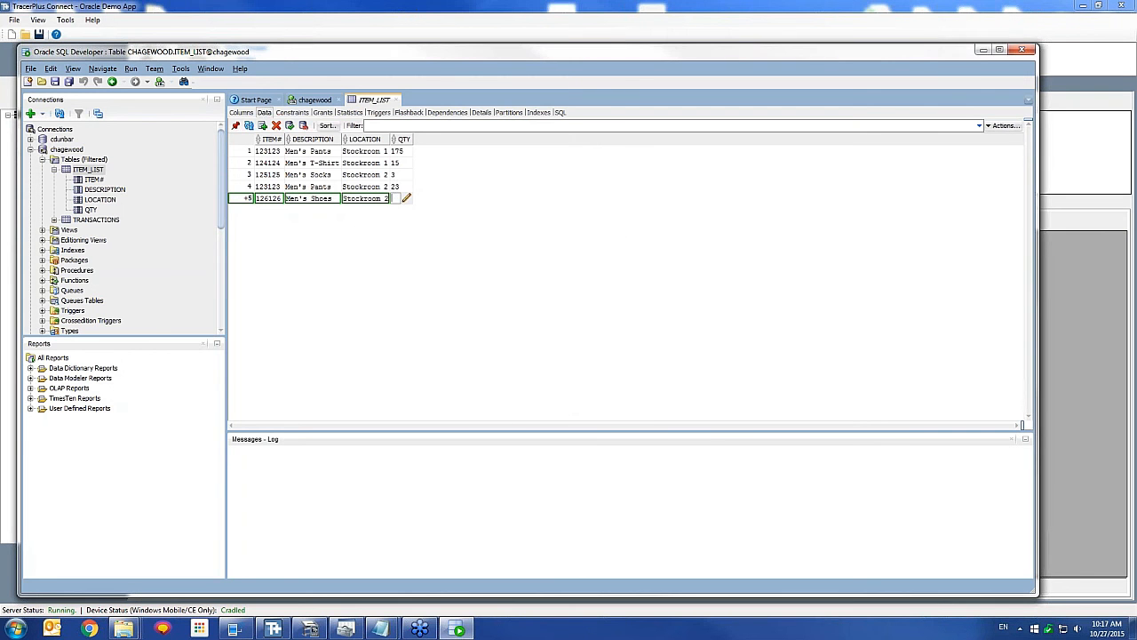
{"action": "key", "text": "Return"}
{"action": "left_click", "coordinate": [291, 127]}
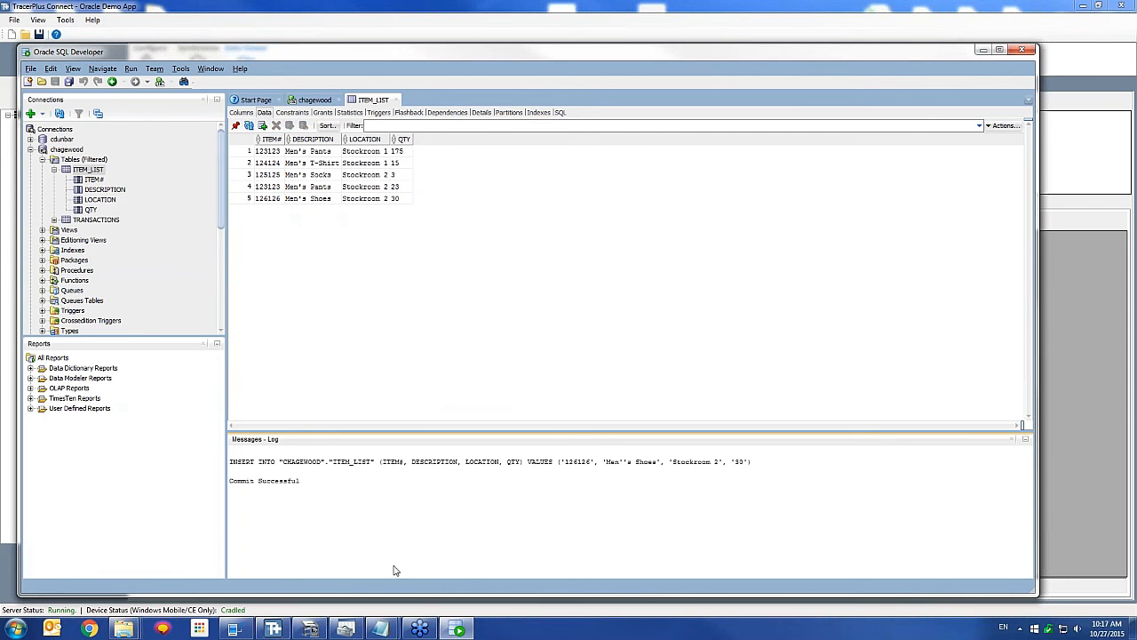
{"action": "left_click", "coordinate": [328, 6]}
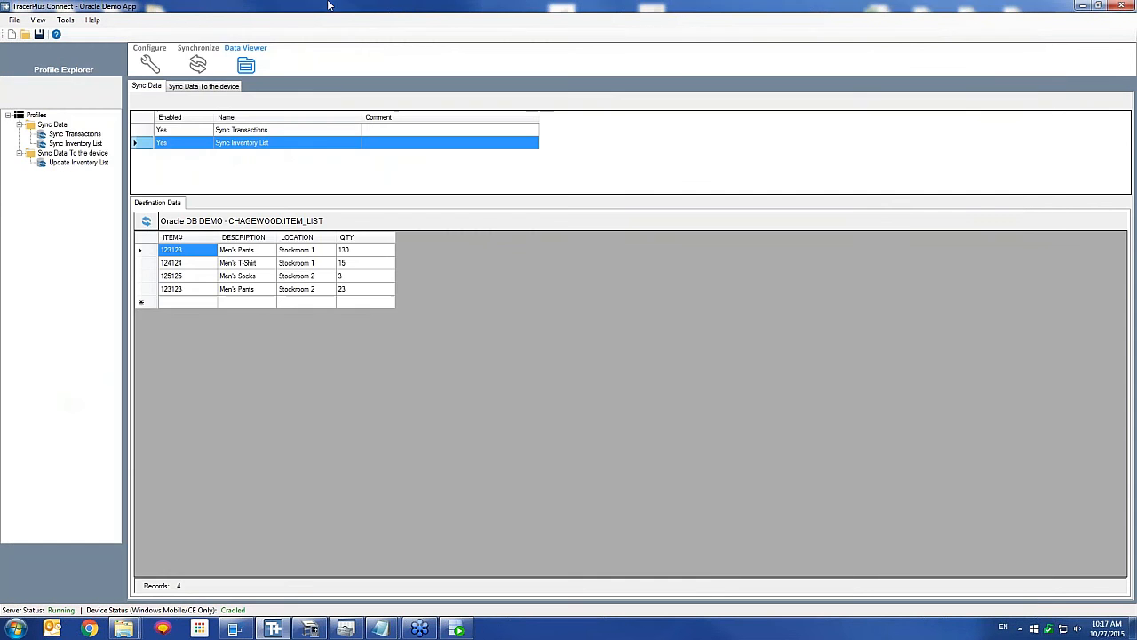
- Refresh the ITEM_LIST grid, select the new 126126 Men's Shoes row, and bring up MyMobiler
{"action": "left_click", "coordinate": [147, 222]}
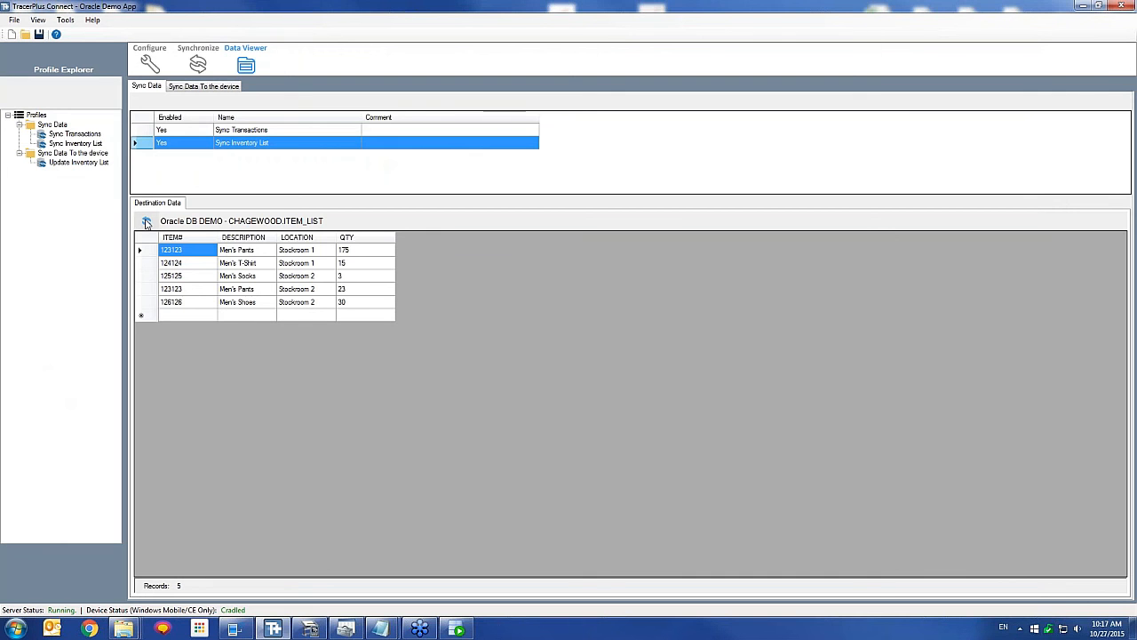
{"action": "left_click", "coordinate": [164, 303]}
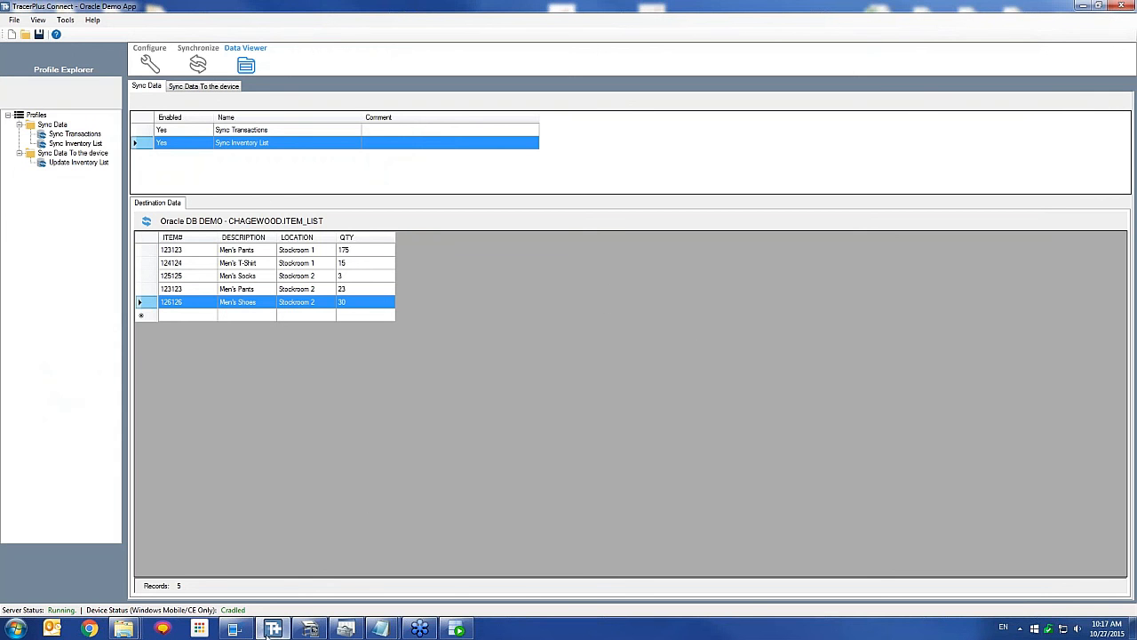
{"action": "left_click", "coordinate": [235, 632]}
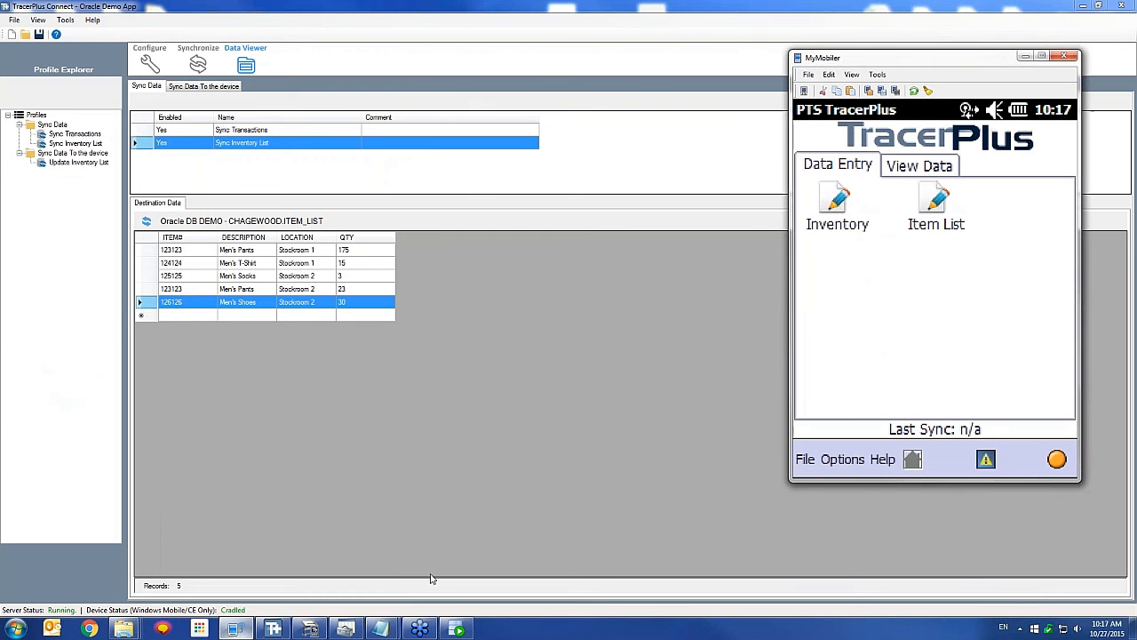
- Check the device's Item List under View Data, which still shows only 4 records
{"action": "left_click", "coordinate": [839, 201]}
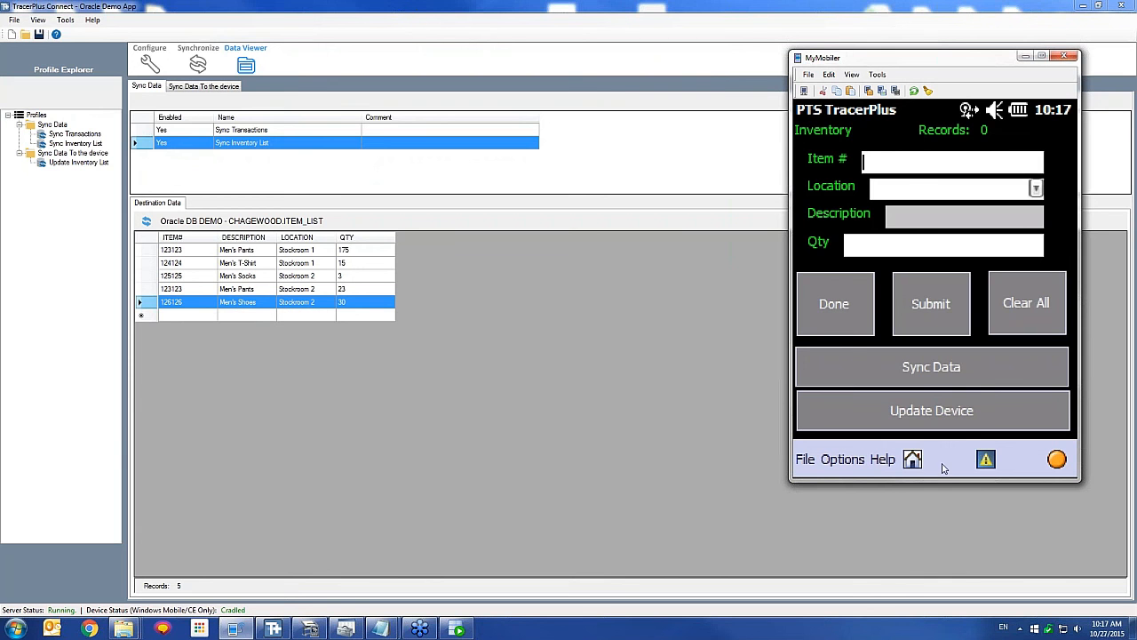
{"action": "left_click", "coordinate": [904, 458]}
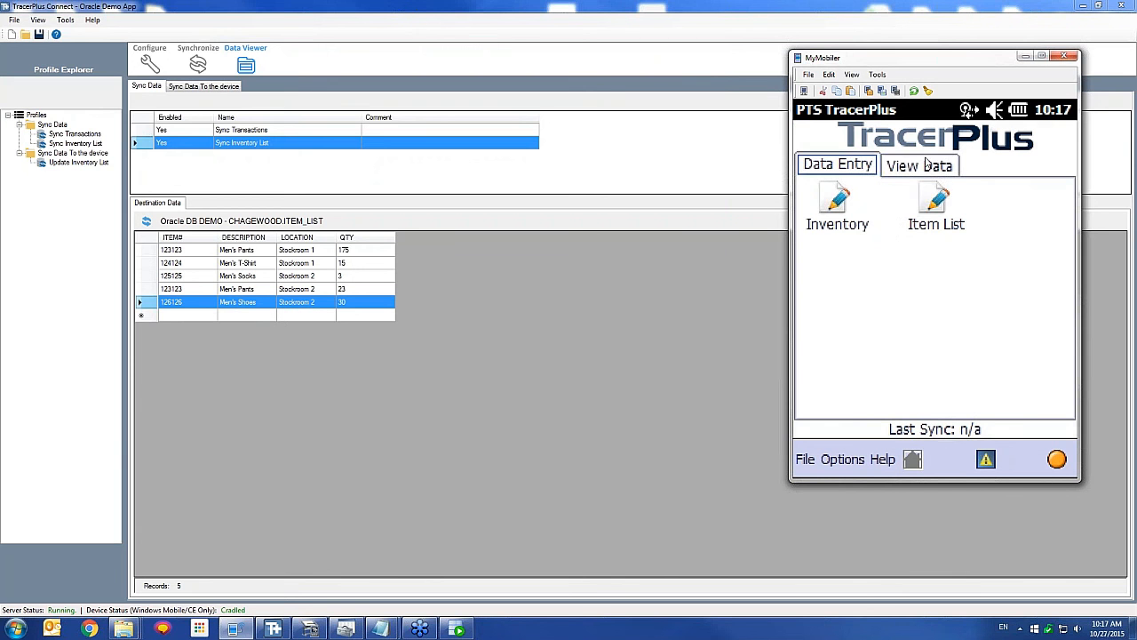
{"action": "left_click", "coordinate": [938, 176]}
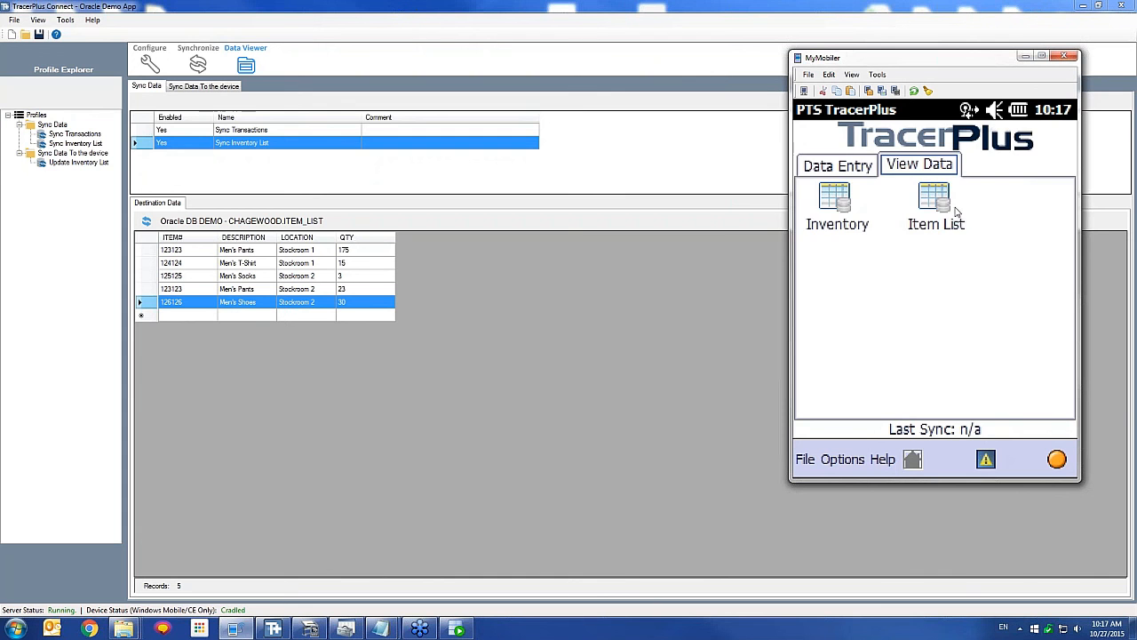
{"action": "left_click", "coordinate": [937, 189]}
{"action": "left_click_drag", "start_coordinate": [915, 153], "coordinate": [971, 154]}
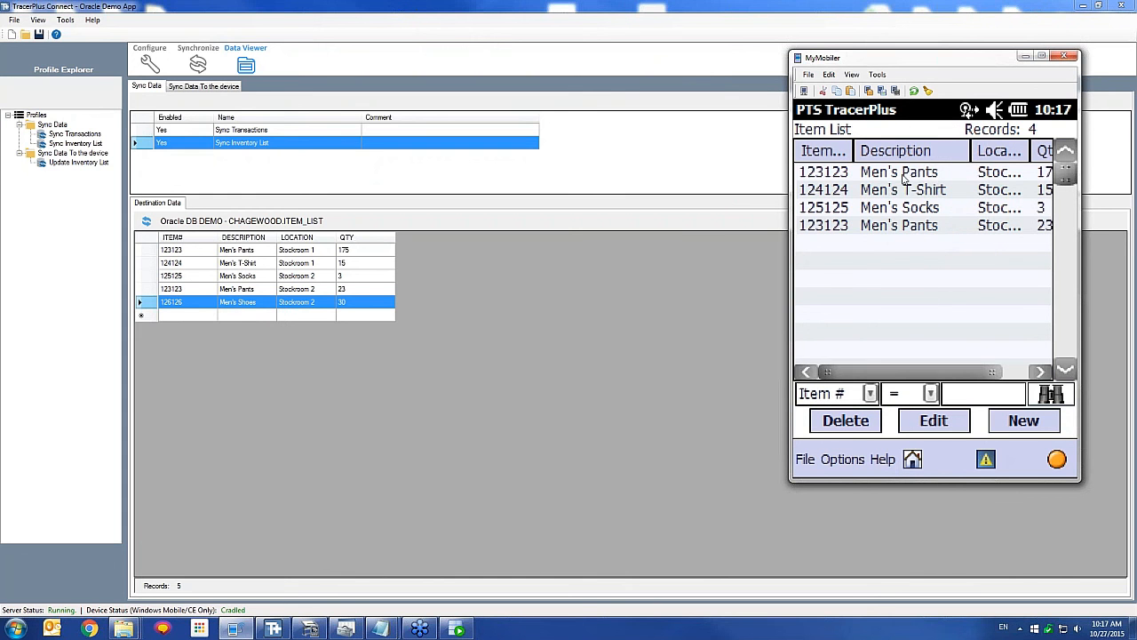
- Return home and open the Inventory form under Data Entry
{"action": "left_click", "coordinate": [913, 457]}
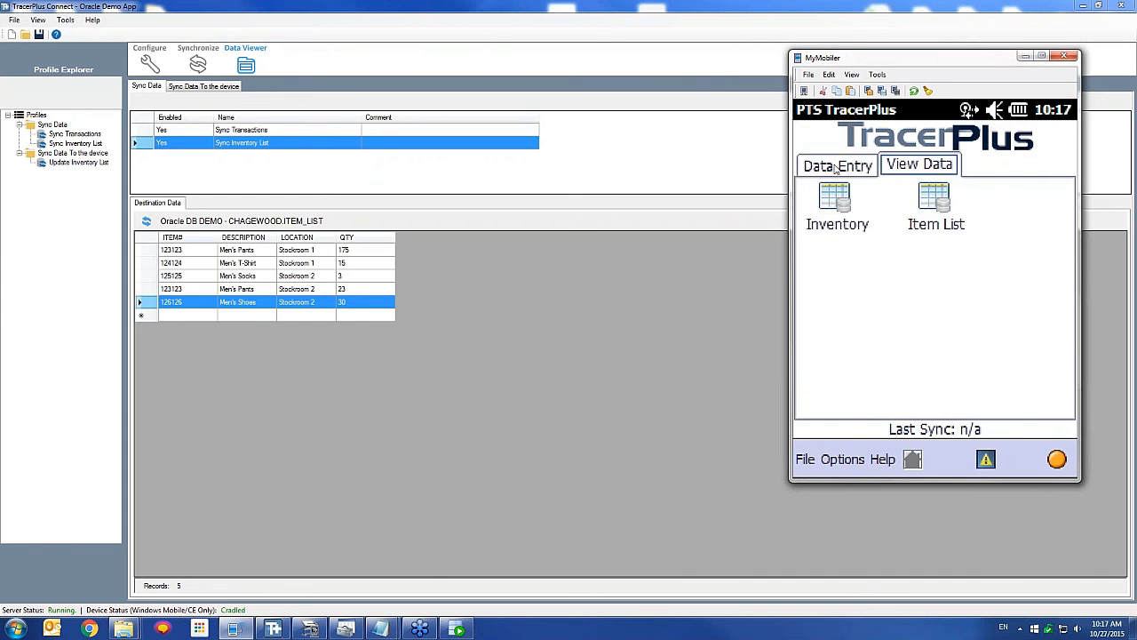
{"action": "left_click", "coordinate": [836, 167]}
{"action": "left_click", "coordinate": [839, 201]}
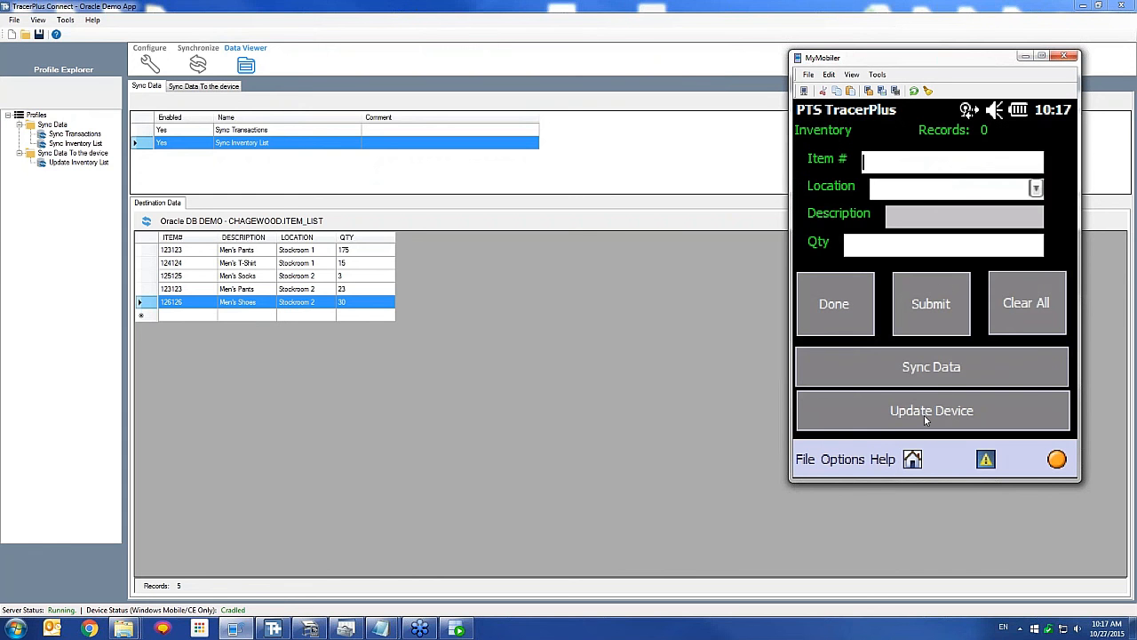
- Run Update Device and confirm the Item List now shows 126126 Men's Shoes at 30
{"action": "left_click", "coordinate": [924, 412]}
{"action": "left_click", "coordinate": [912, 459]}
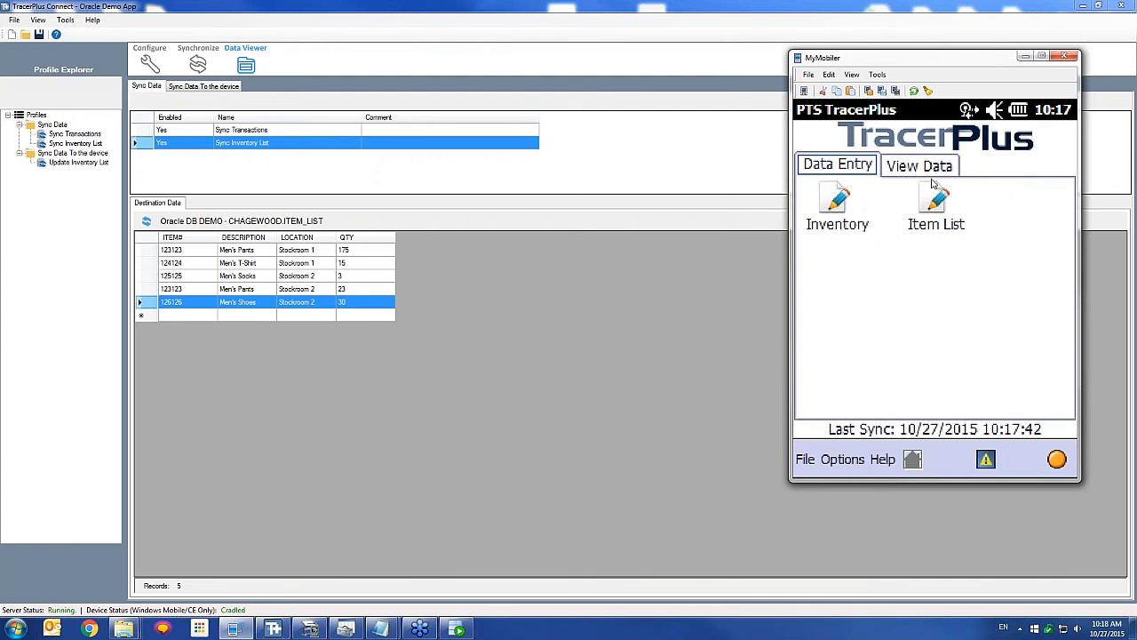
{"action": "left_click", "coordinate": [933, 178]}
{"action": "left_click", "coordinate": [935, 201]}
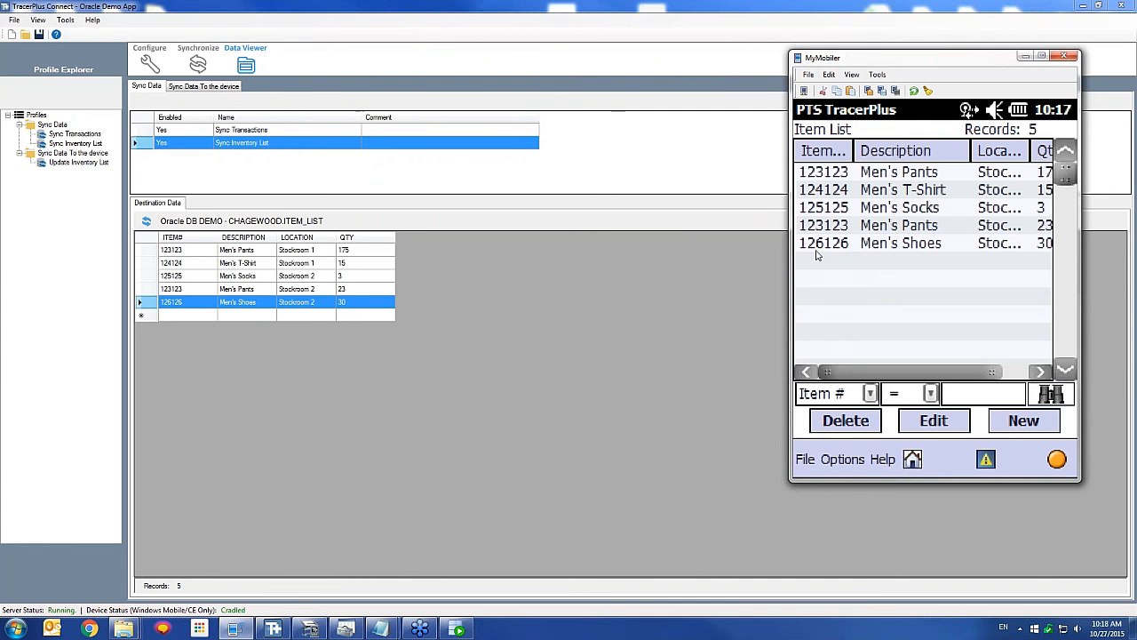
{"action": "left_click", "coordinate": [871, 241]}
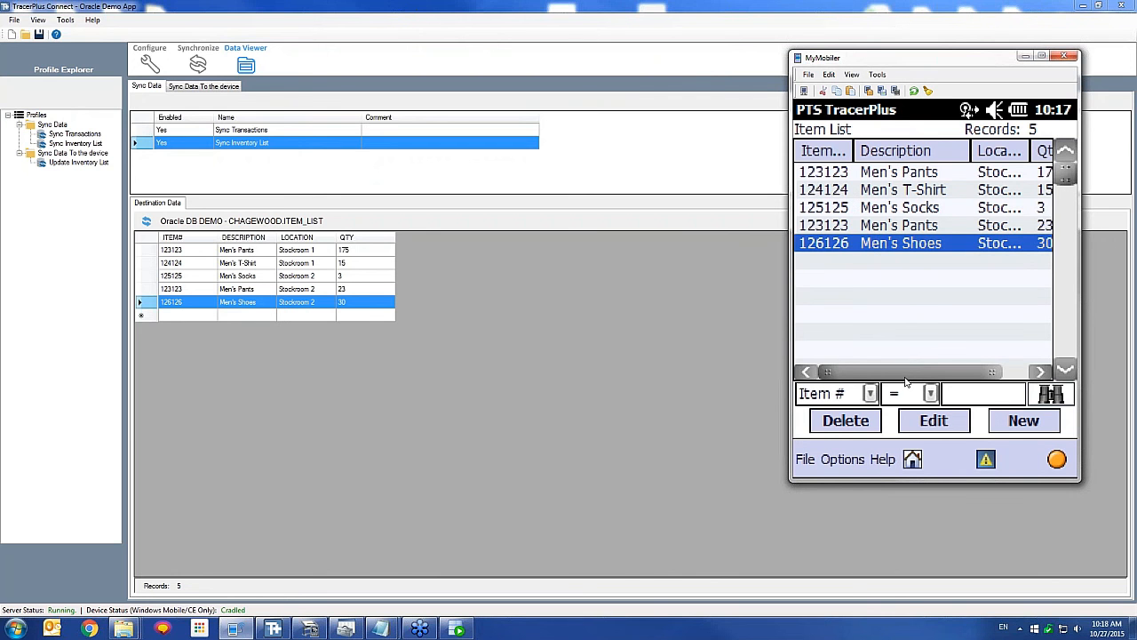
{"action": "left_click_drag", "start_coordinate": [907, 373], "coordinate": [933, 374]}
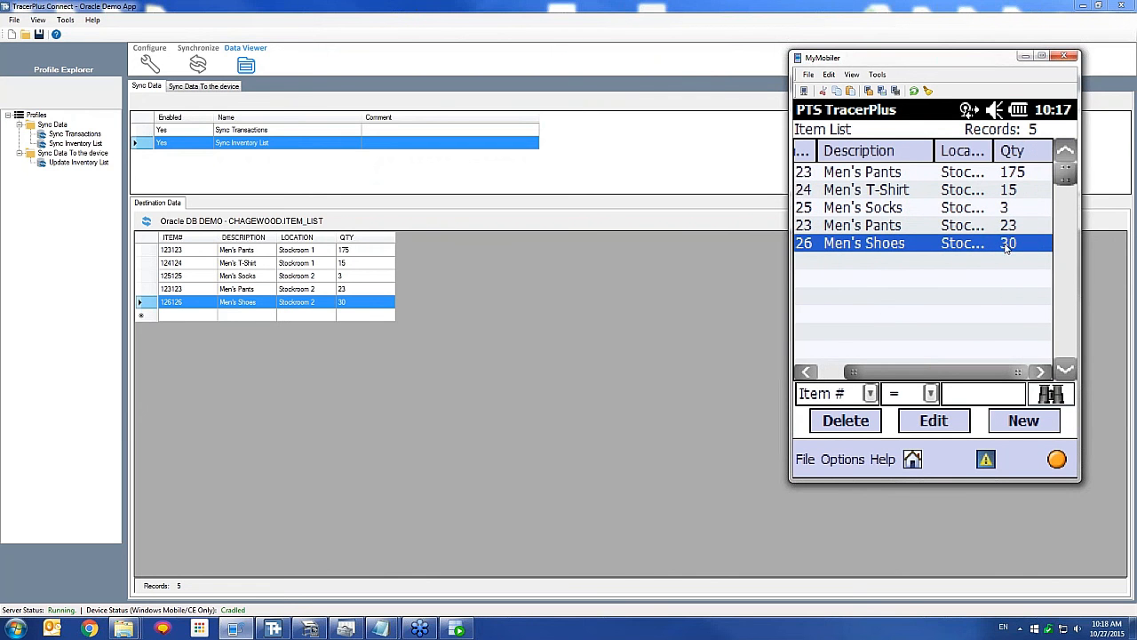
{"action": "left_click", "coordinate": [913, 459]}
{"action": "left_click", "coordinate": [844, 169]}
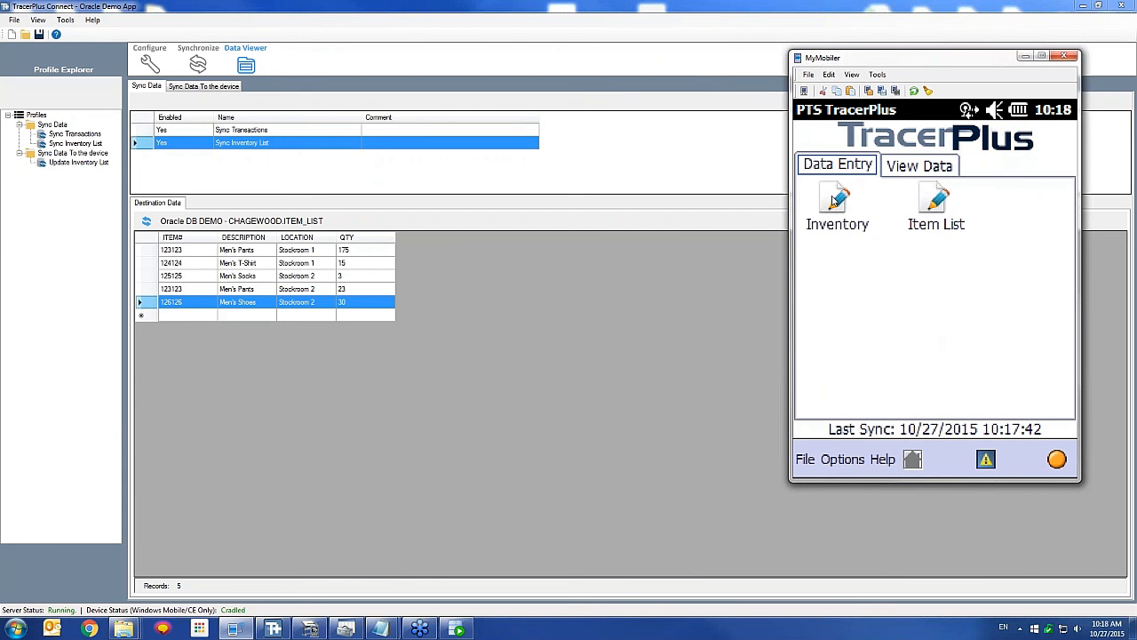
- Submit an Inventory count of 50 for item 126126 in Stockroom 2
{"action": "left_click", "coordinate": [835, 201]}
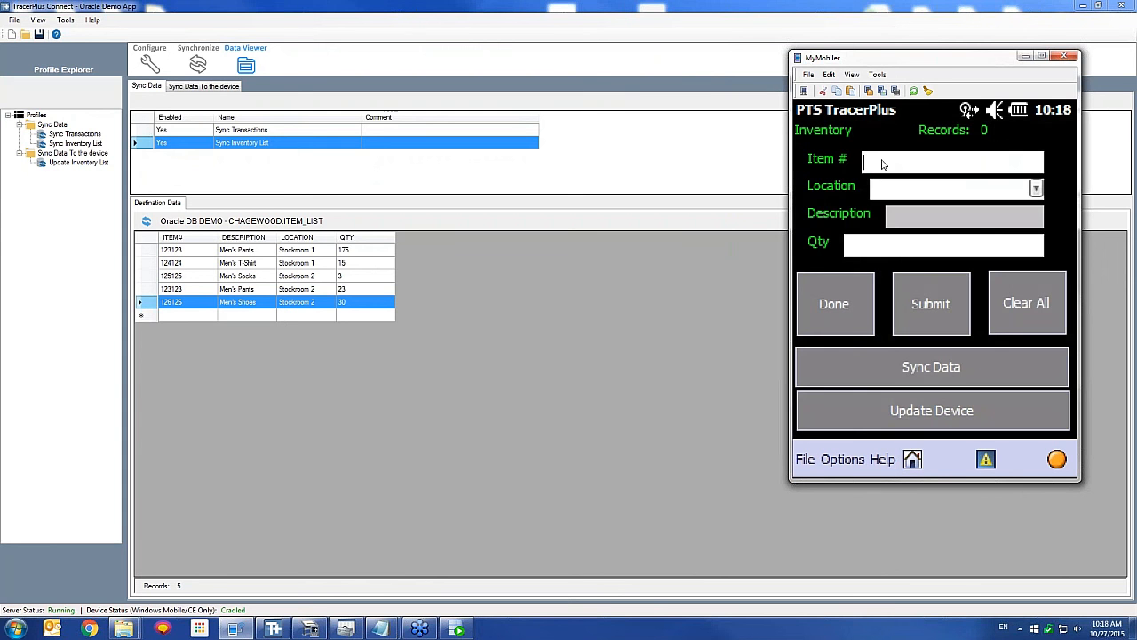
{"action": "type", "text": "126126"}
{"action": "key", "text": "Tab"}
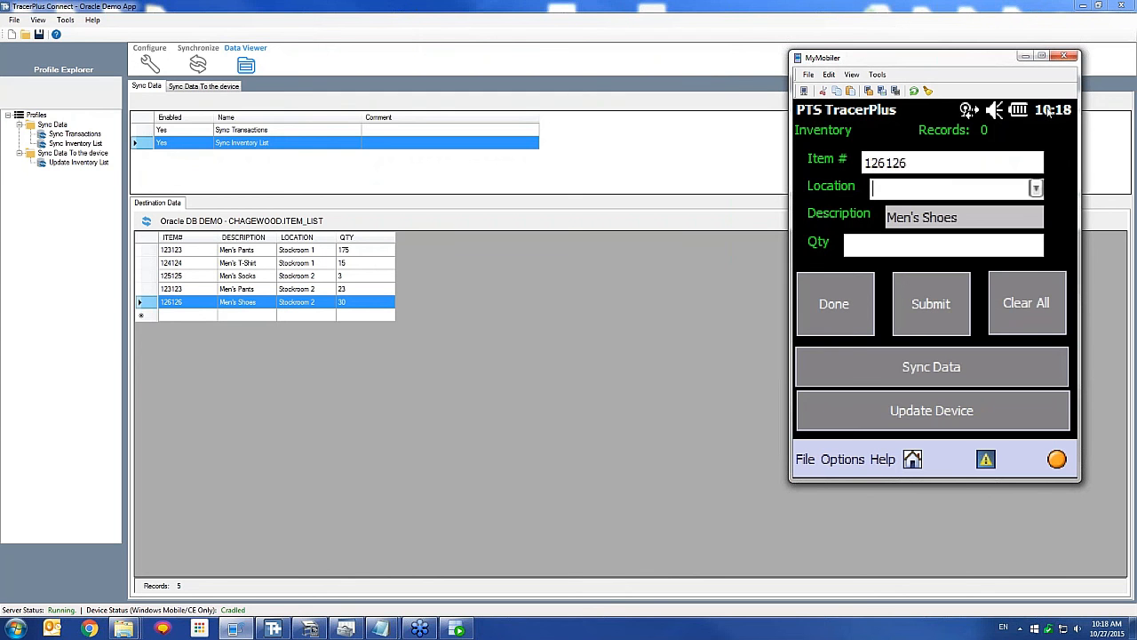
{"action": "left_click", "coordinate": [1036, 188]}
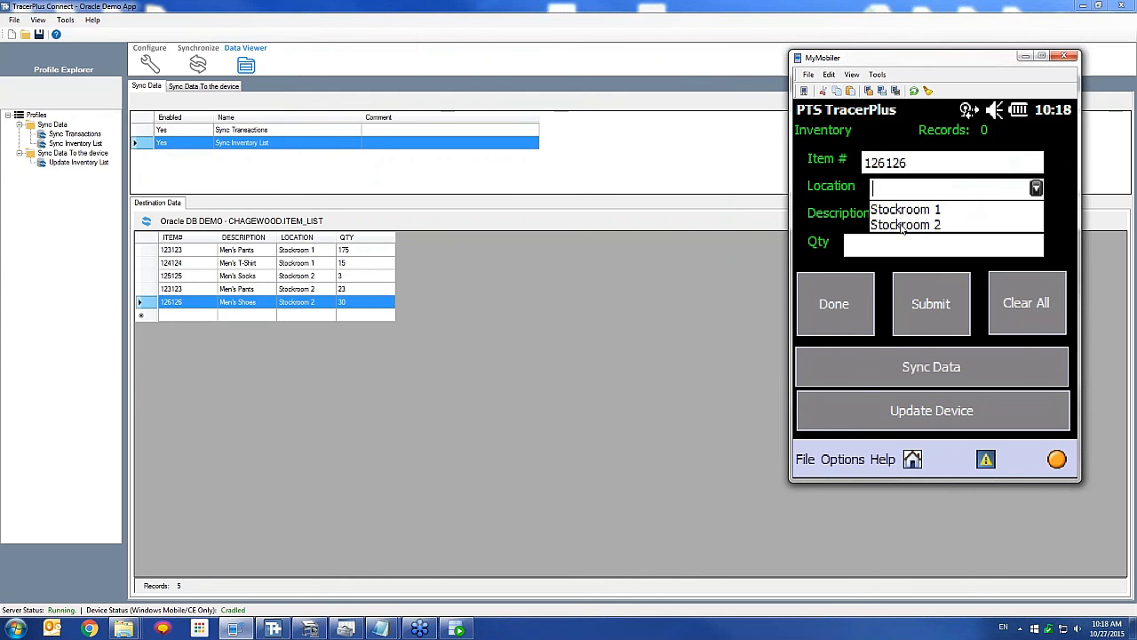
{"action": "left_click", "coordinate": [903, 227]}
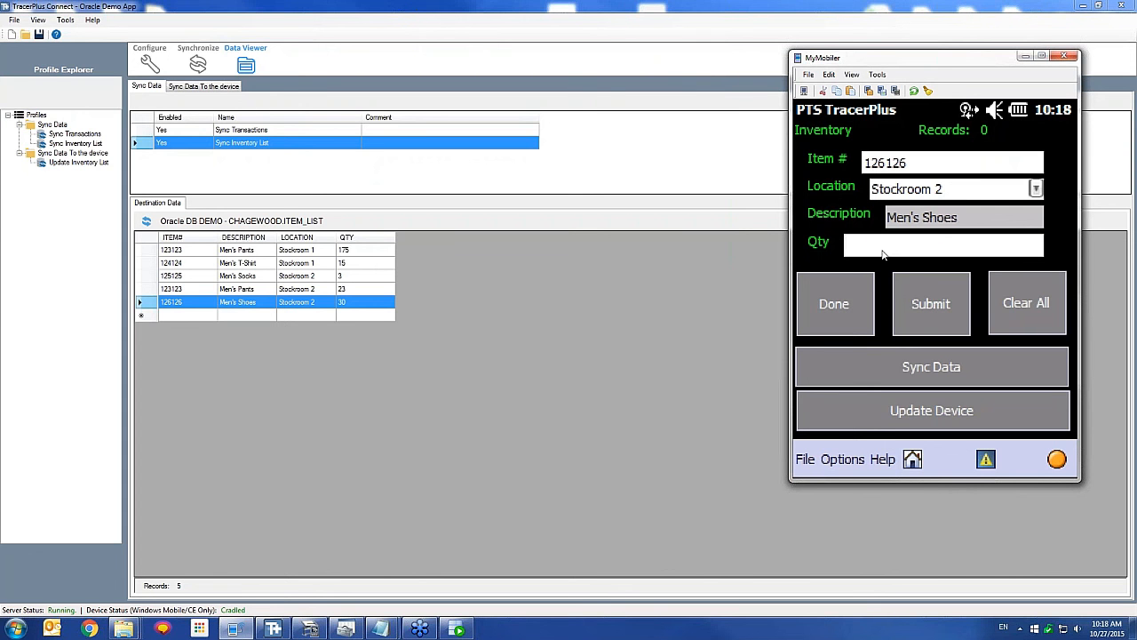
{"action": "type", "text": "50"}
{"action": "left_click", "coordinate": [933, 298]}
- Sync the device data and refresh ITEM_LIST to show Men's Shoes at 80
{"action": "left_click", "coordinate": [950, 366]}
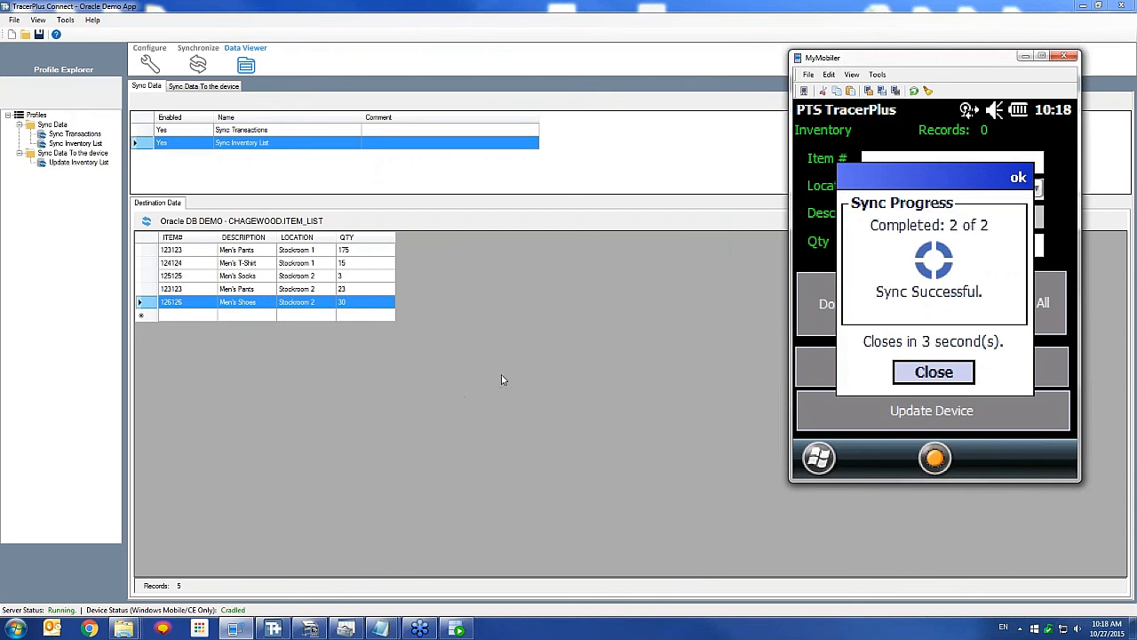
{"action": "left_click", "coordinate": [147, 221]}
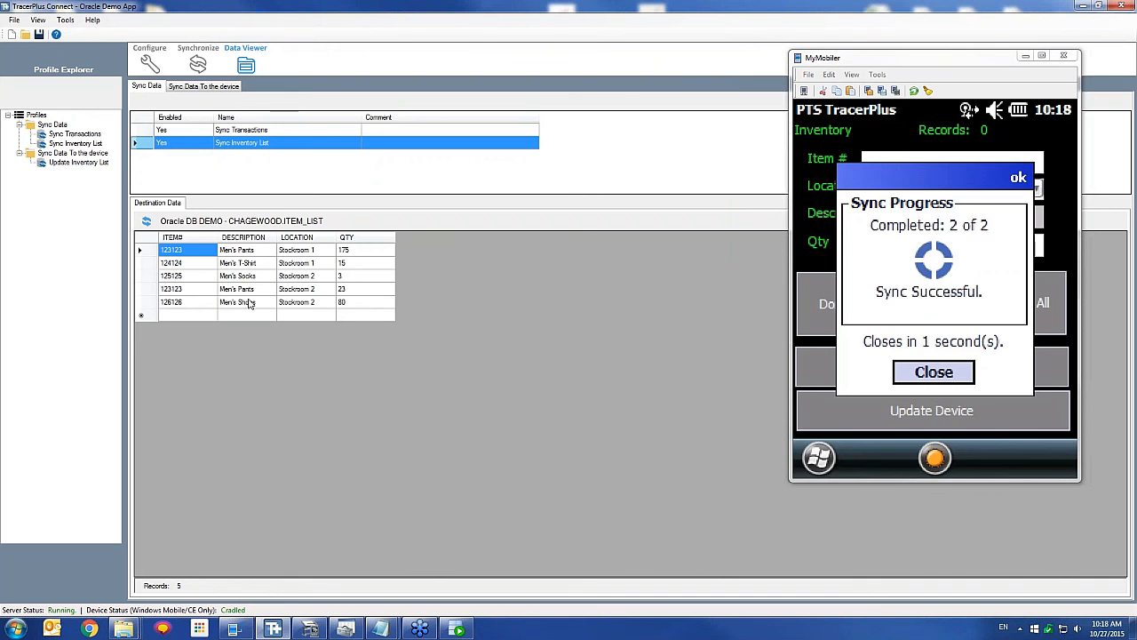
{"action": "left_click", "coordinate": [149, 304]}
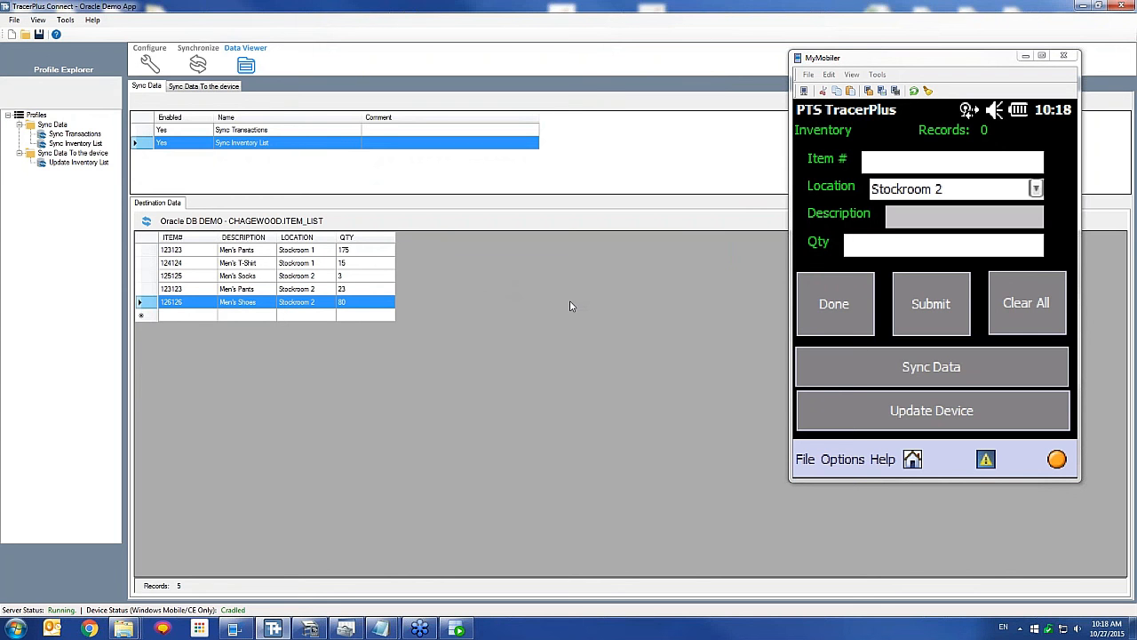
- Bring the ODBC Data Source Administrator forward and move its System DSN list into full view
{"action": "left_click", "coordinate": [346, 628]}
{"action": "left_click_drag", "start_coordinate": [755, 63], "coordinate": [404, 137]}
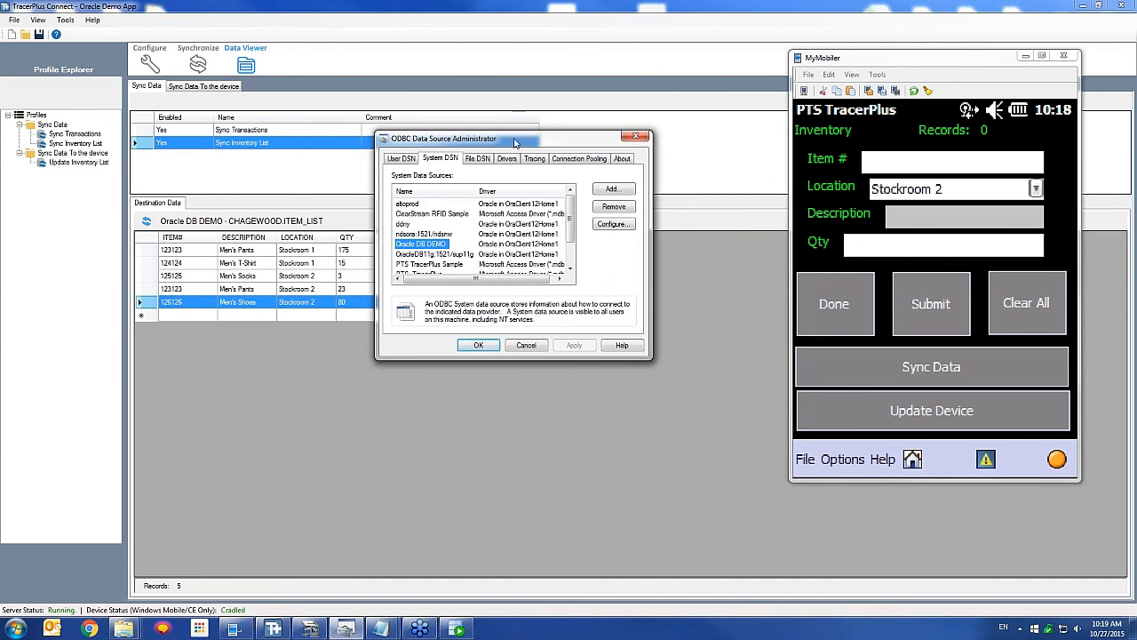
{"action": "left_click_drag", "start_coordinate": [514, 143], "coordinate": [636, 77]}
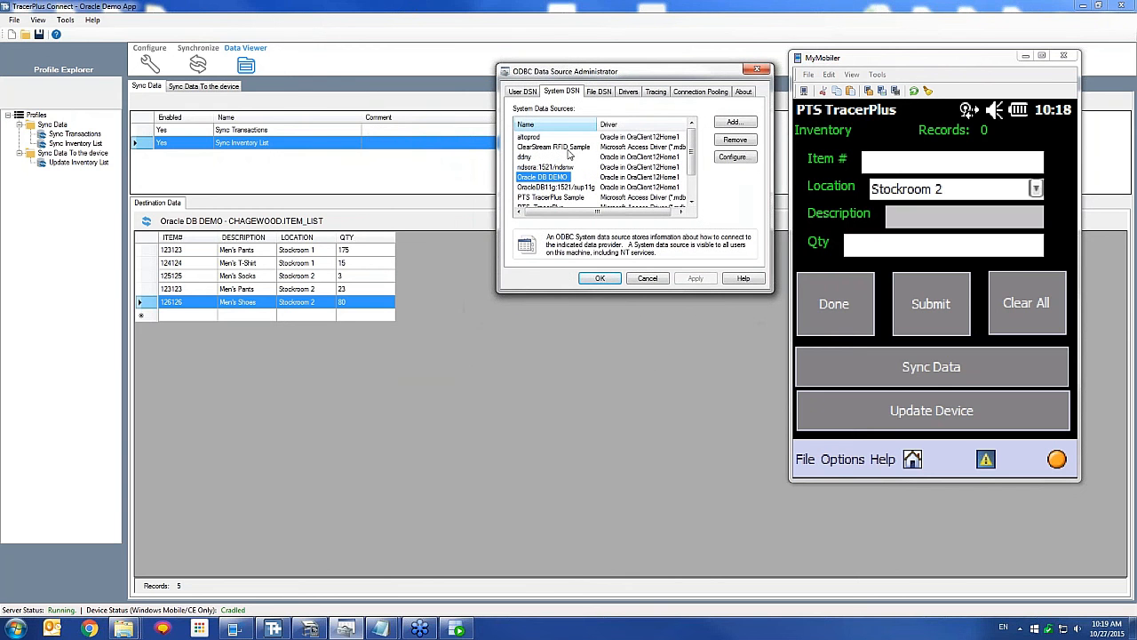